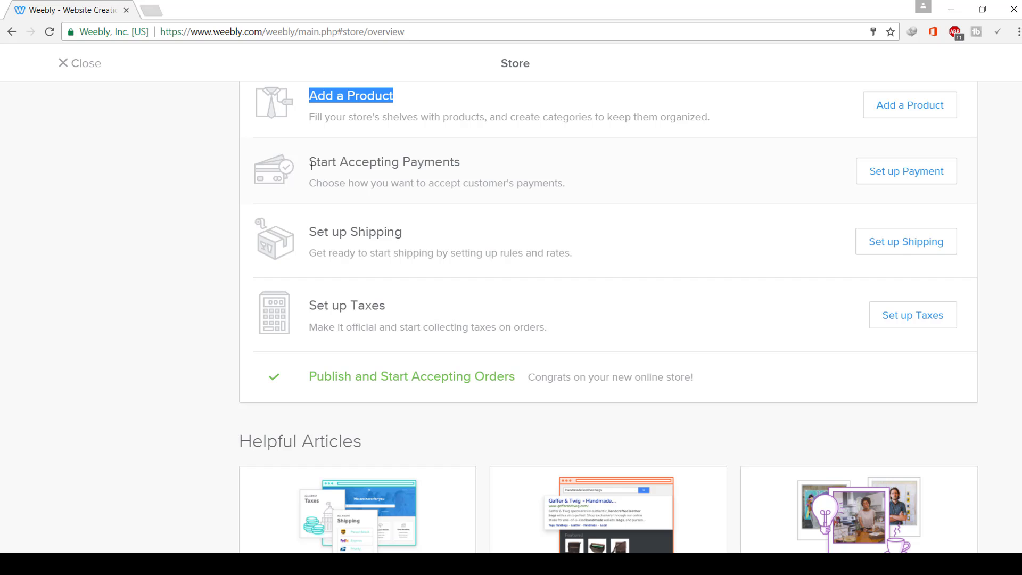
drag(316, 161, 453, 167)
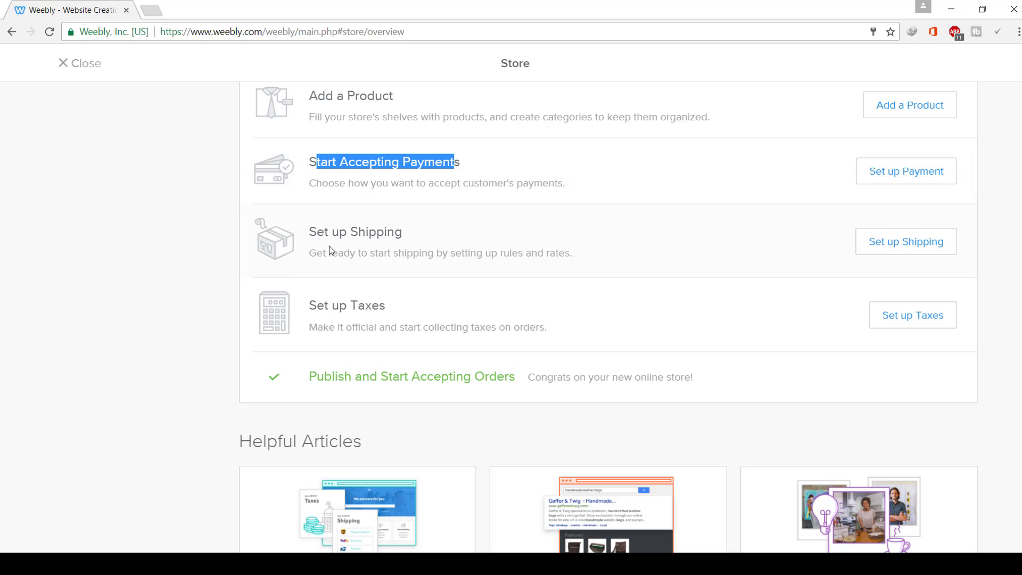
mouse_move(321, 233)
mouse_down()
mouse_move(389, 232)
mouse_move(312, 243)
mouse_up()
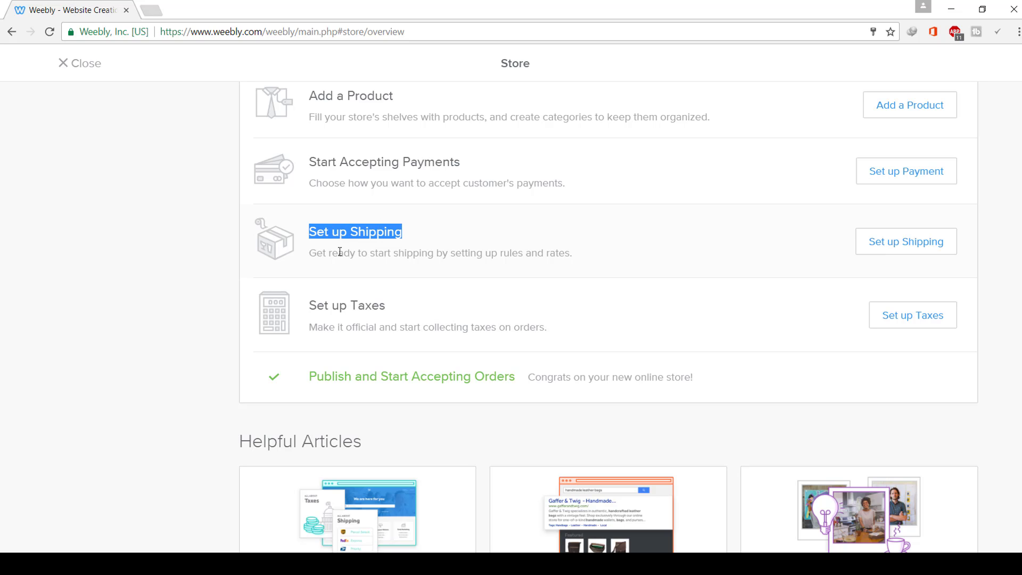
drag(310, 308, 540, 329)
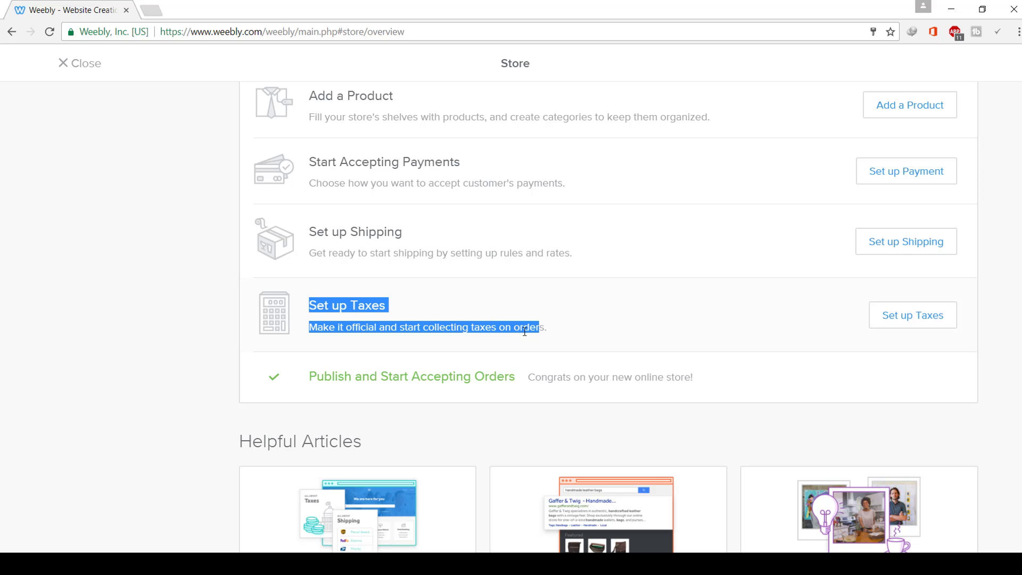
scroll(524, 332, down, 6)
scroll(525, 330, up, 10)
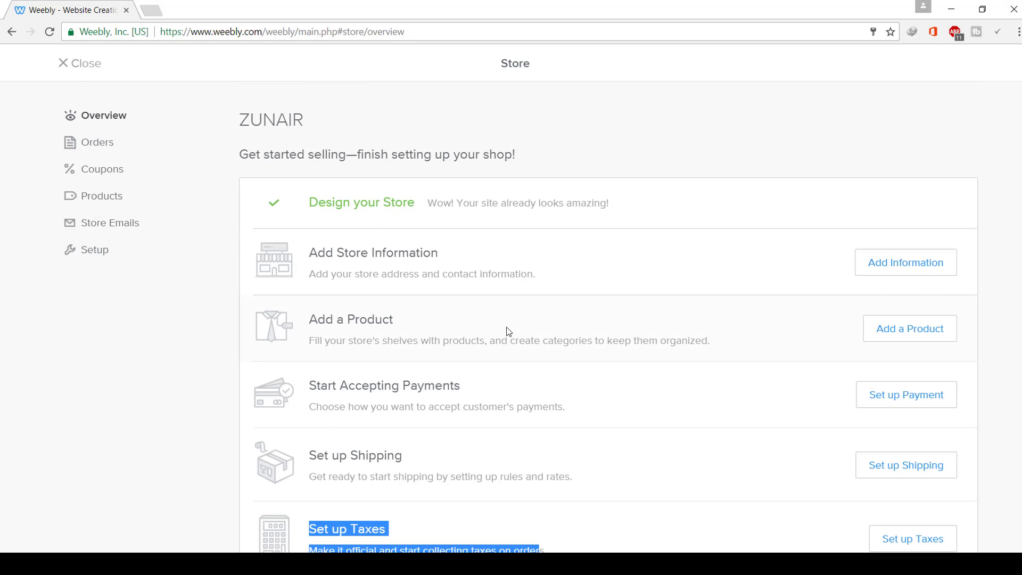
- Review the store's Orders and Abandoned Carts lists, ending on the empty Coupons page
click(97, 152)
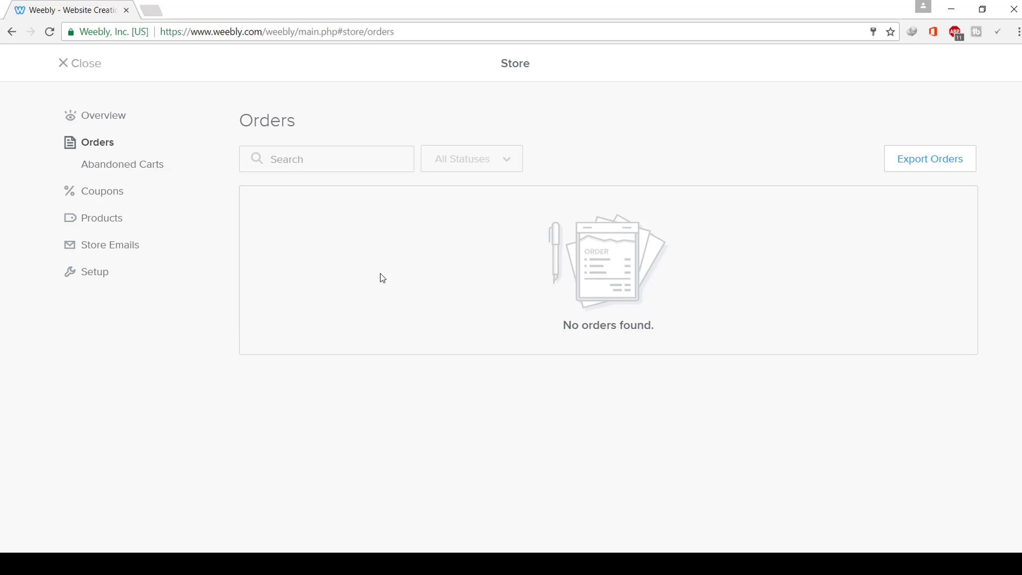
click(137, 167)
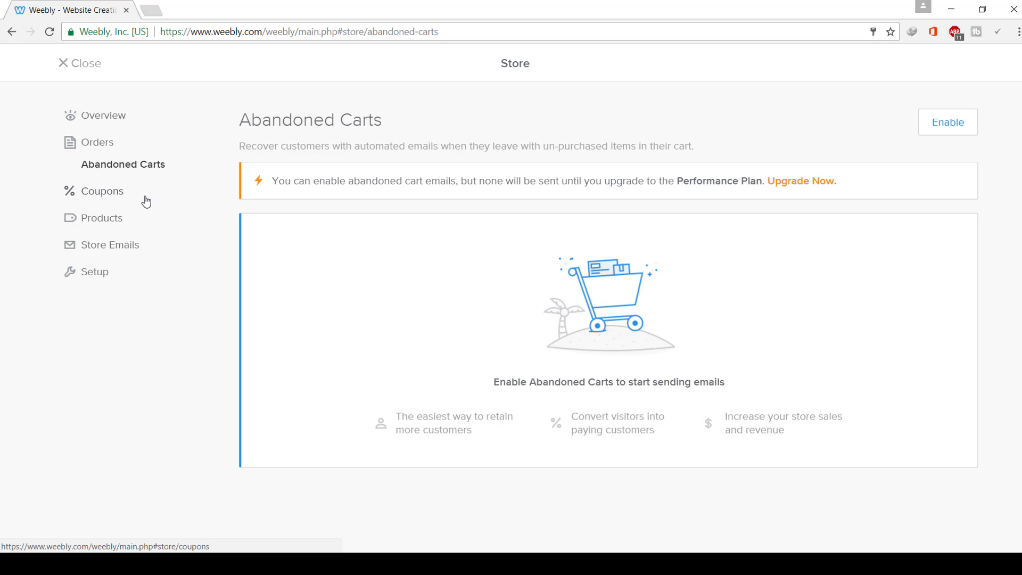
click(104, 194)
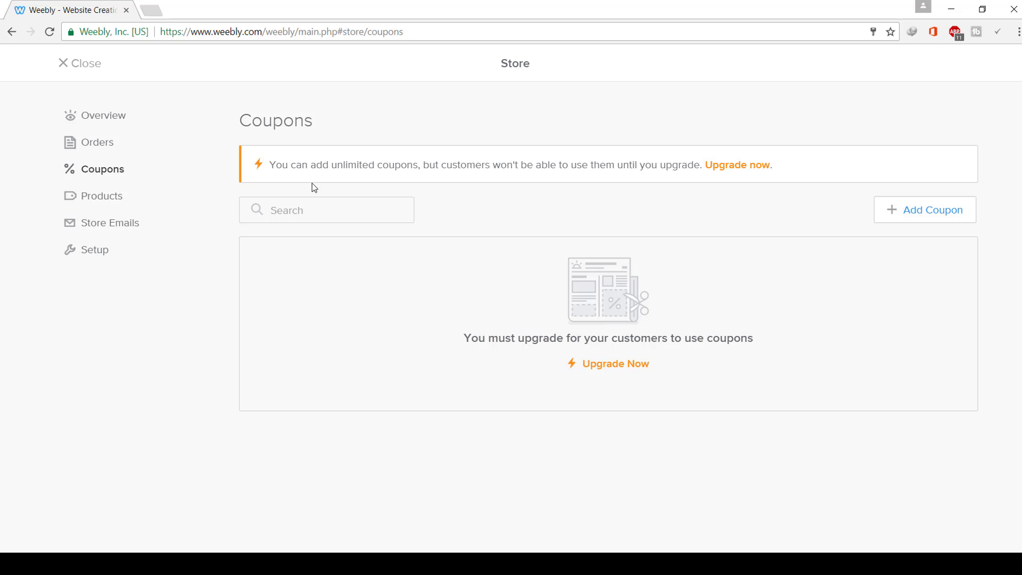
- Browse the store's Products, Categories and Gift Cards pages, ending on Store Emails
click(118, 197)
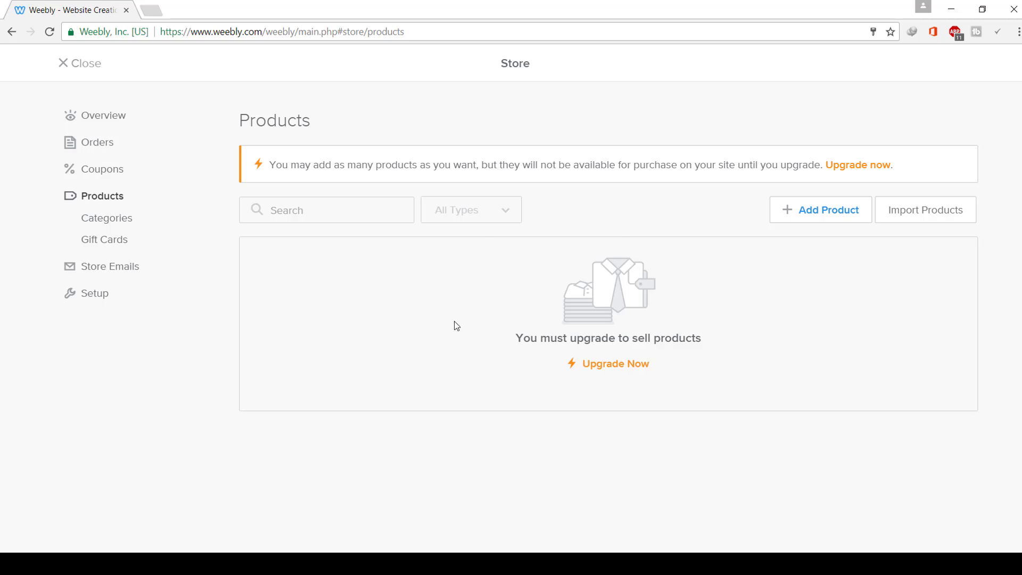
click(129, 227)
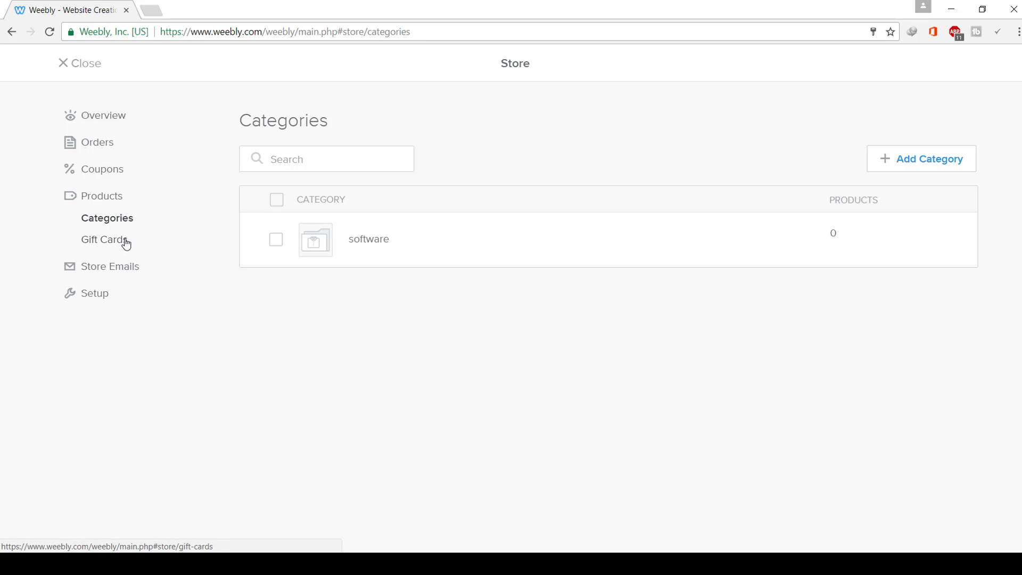
click(125, 246)
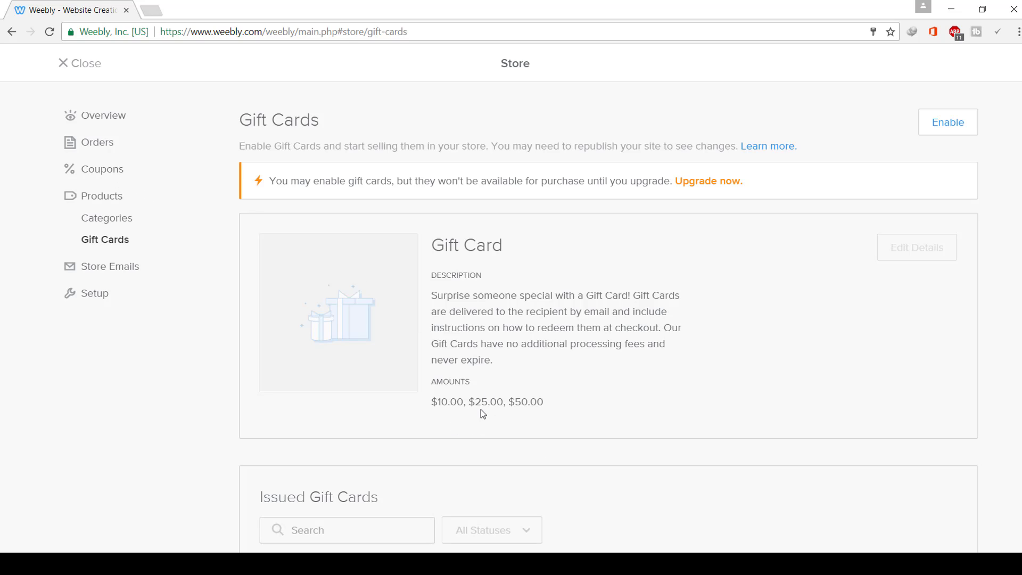
click(136, 270)
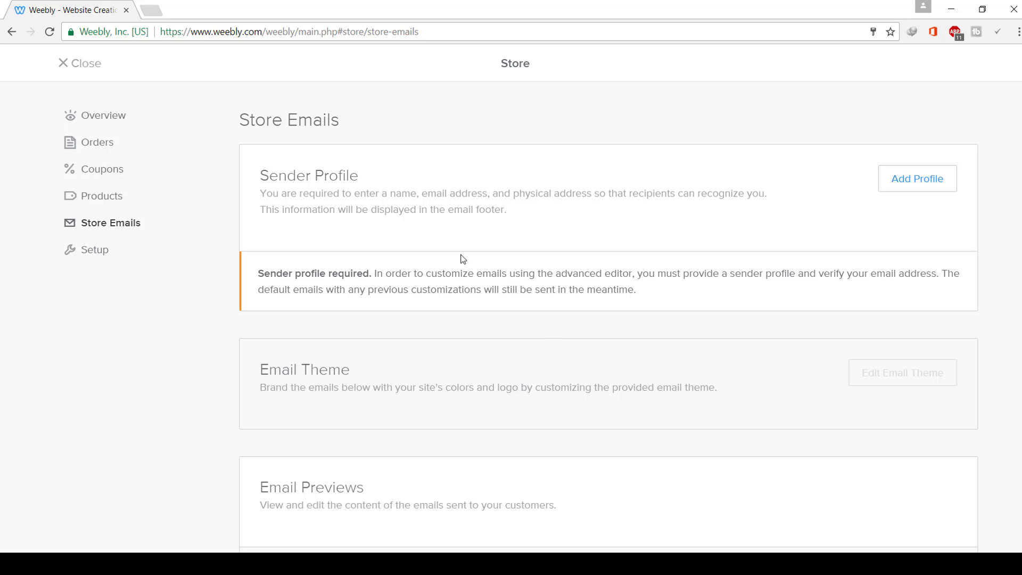
- Open Store Setup and look through the Store Information form's company, address, email and phone fields
click(117, 252)
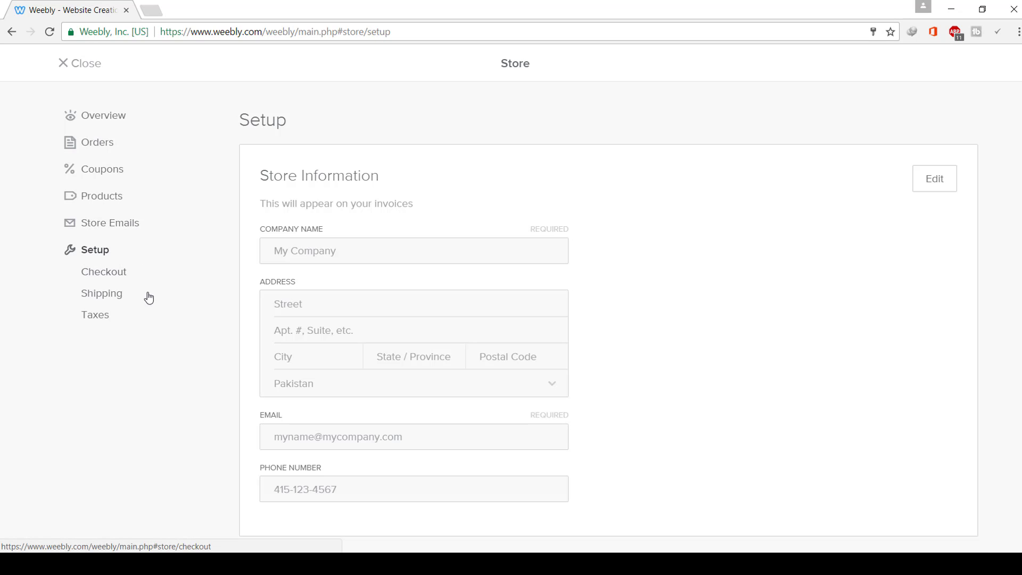
scroll(424, 426, down, 16)
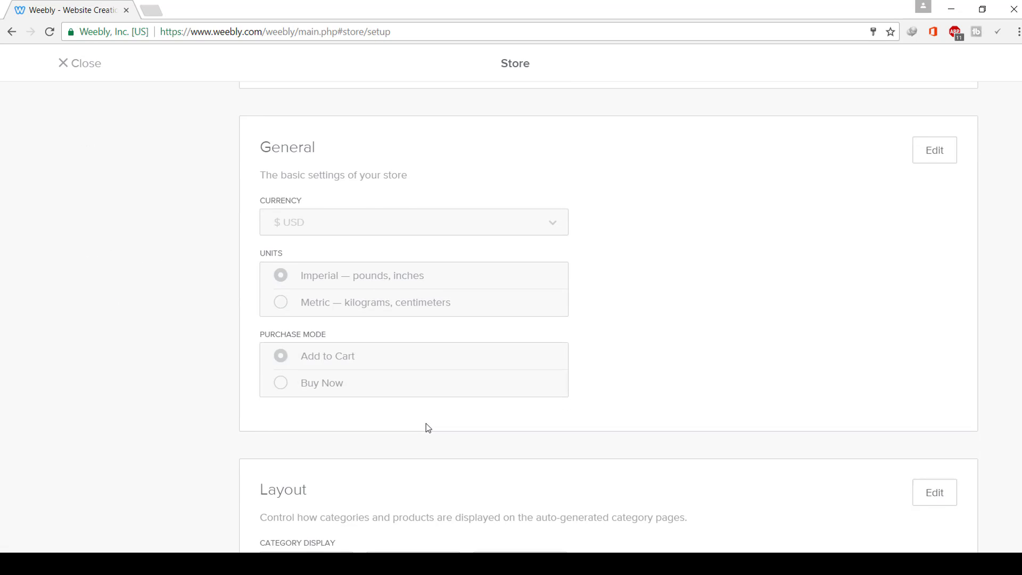
scroll(418, 436, up, 16)
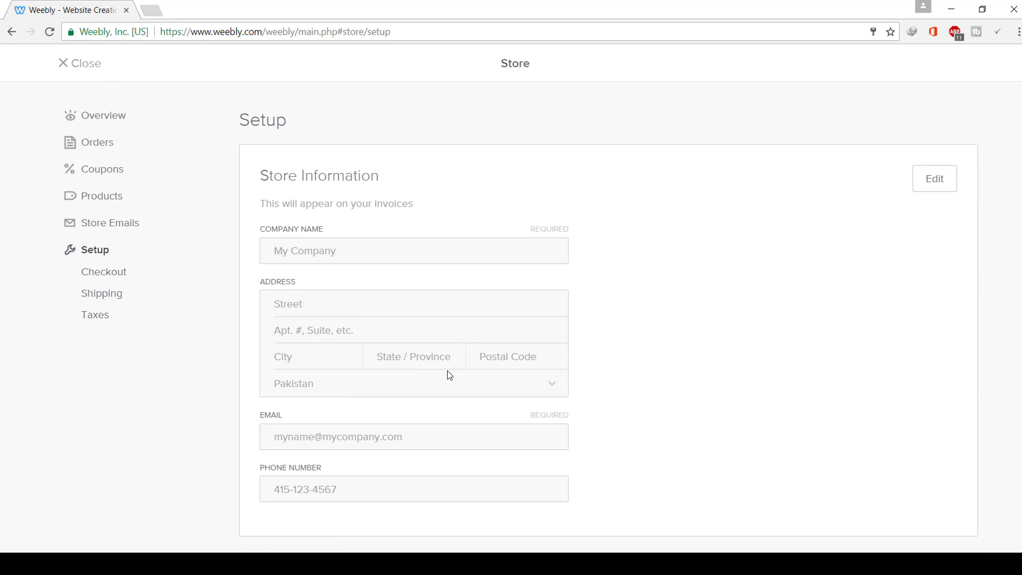
scroll(463, 386, down, 15)
scroll(465, 387, down, 9)
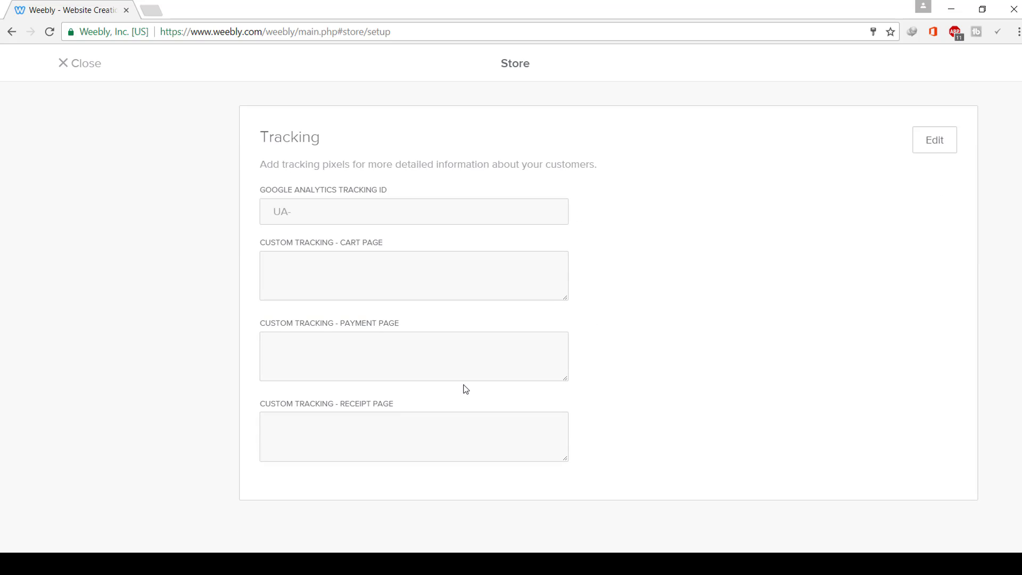
scroll(467, 389, up, 10)
scroll(467, 389, up, 10)
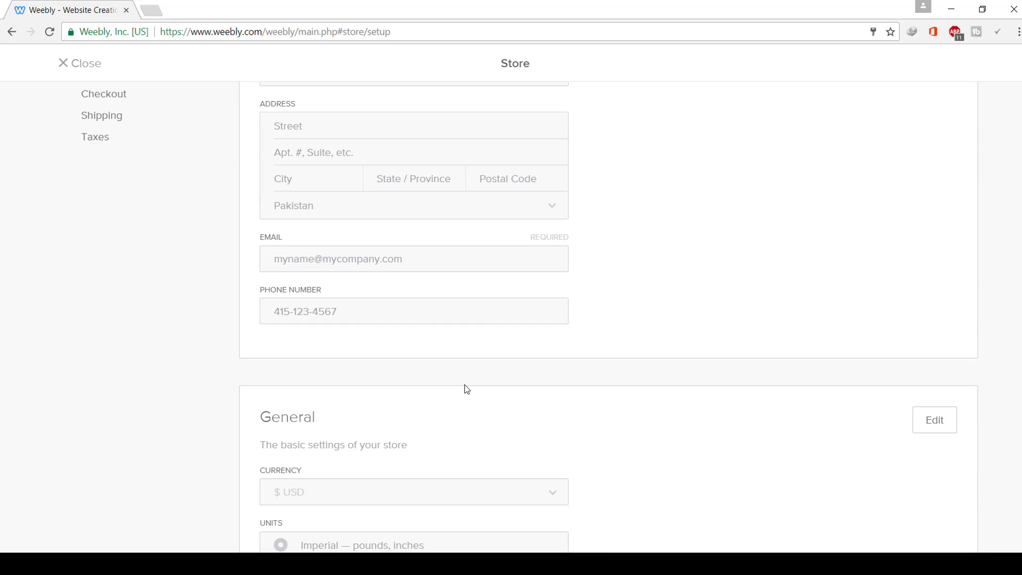
scroll(466, 390, up, 4)
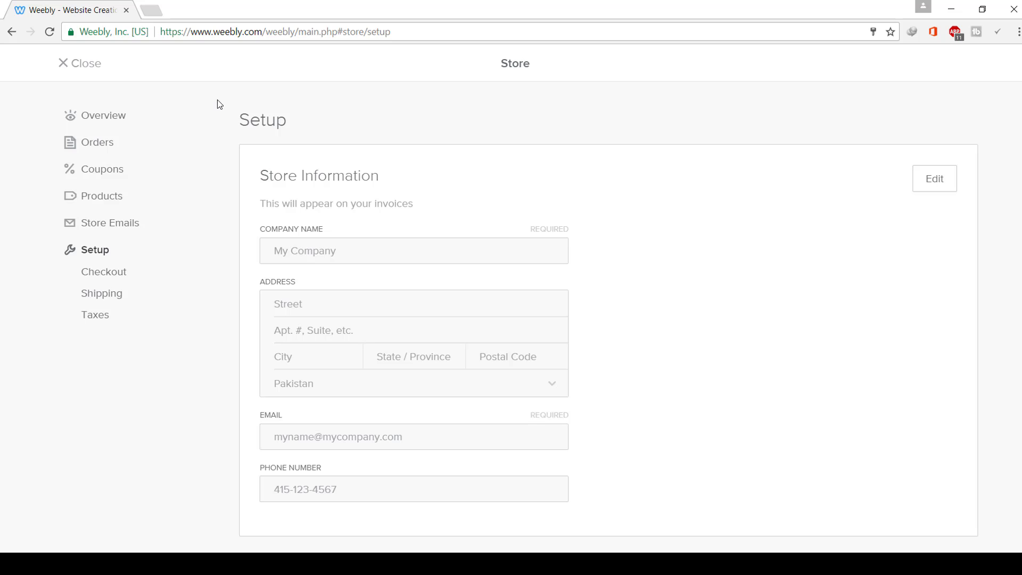
- Close the store panel and go to the App Center from the editor
click(87, 65)
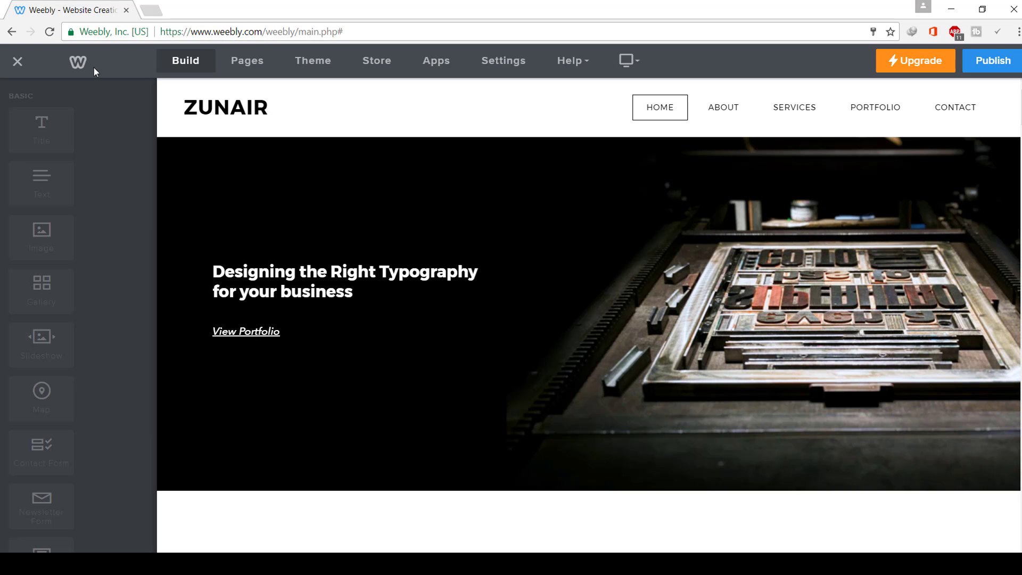
click(436, 61)
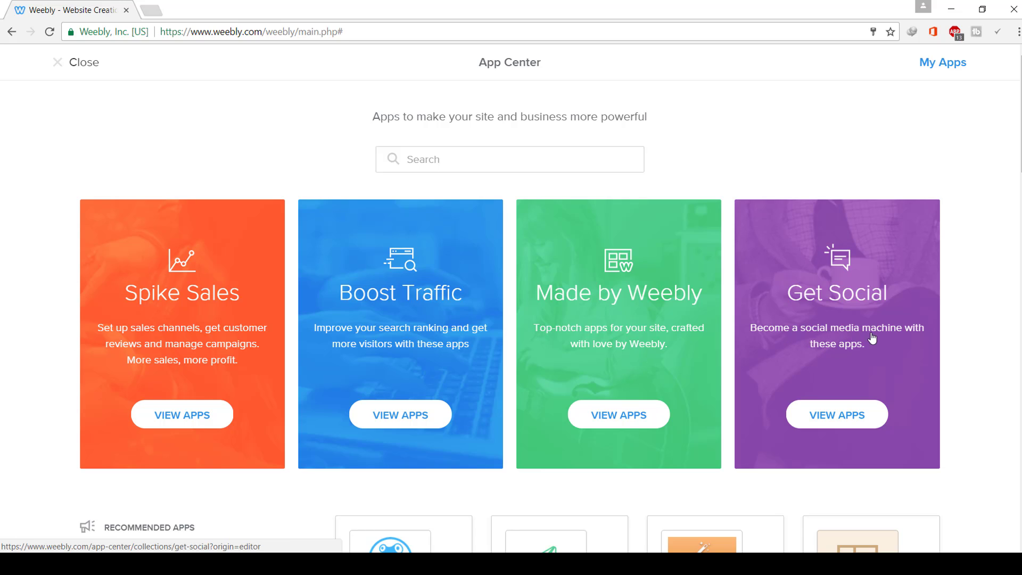
scroll(850, 366, down, 3)
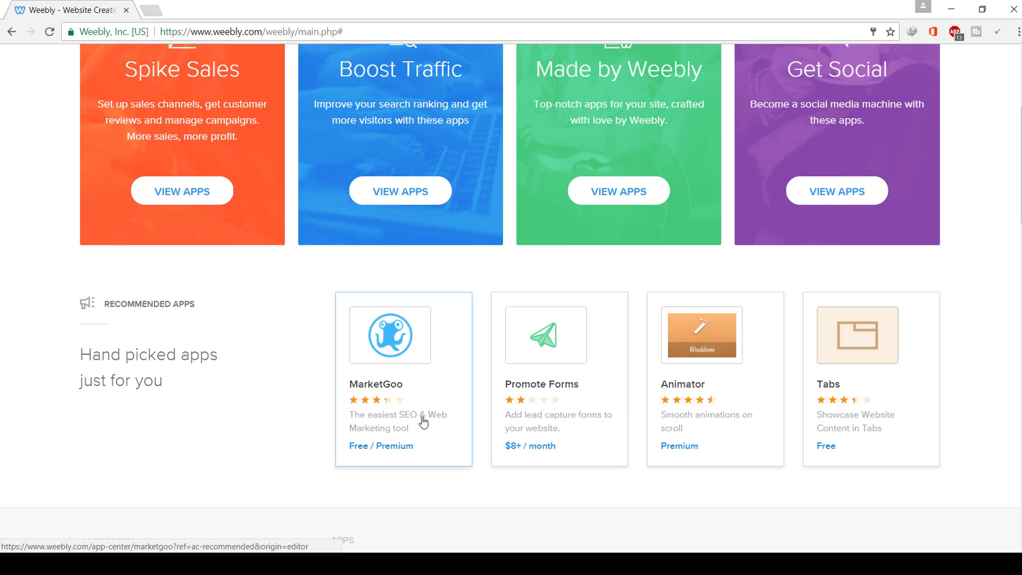
scroll(426, 414, down, 4)
scroll(441, 405, down, 4)
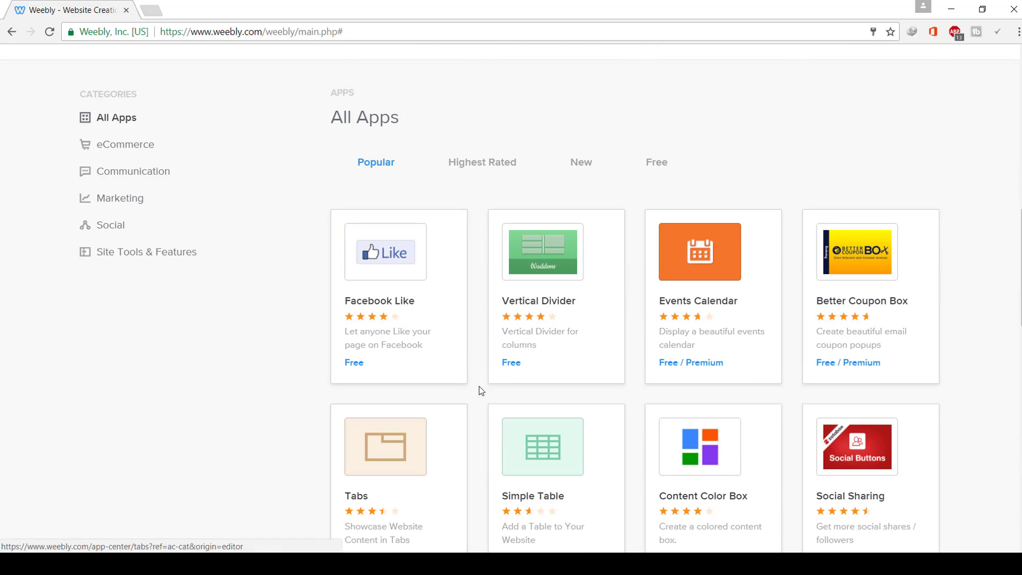
scroll(655, 368, down, 5)
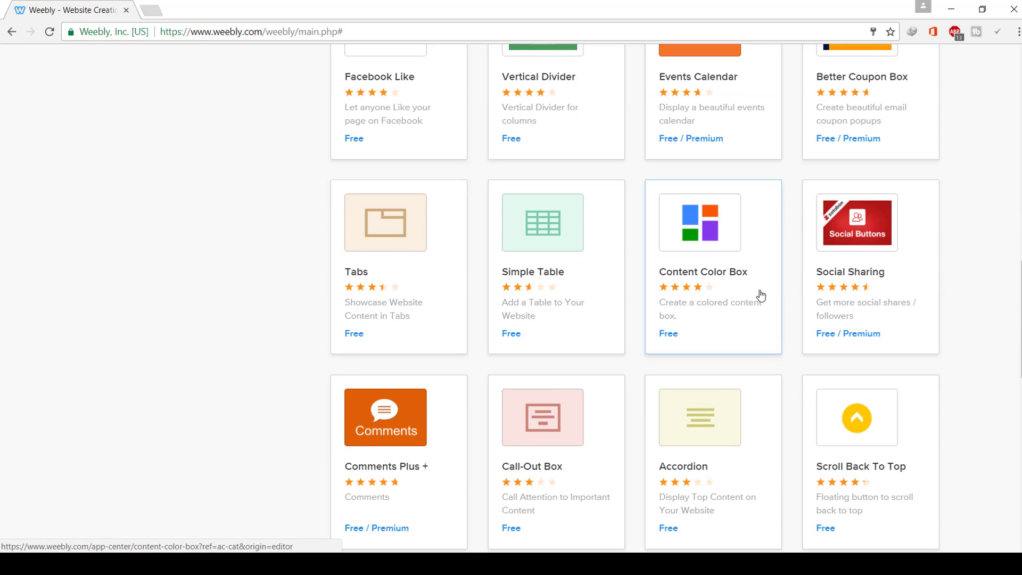
scroll(761, 293, down, 4)
scroll(799, 365, down, 8)
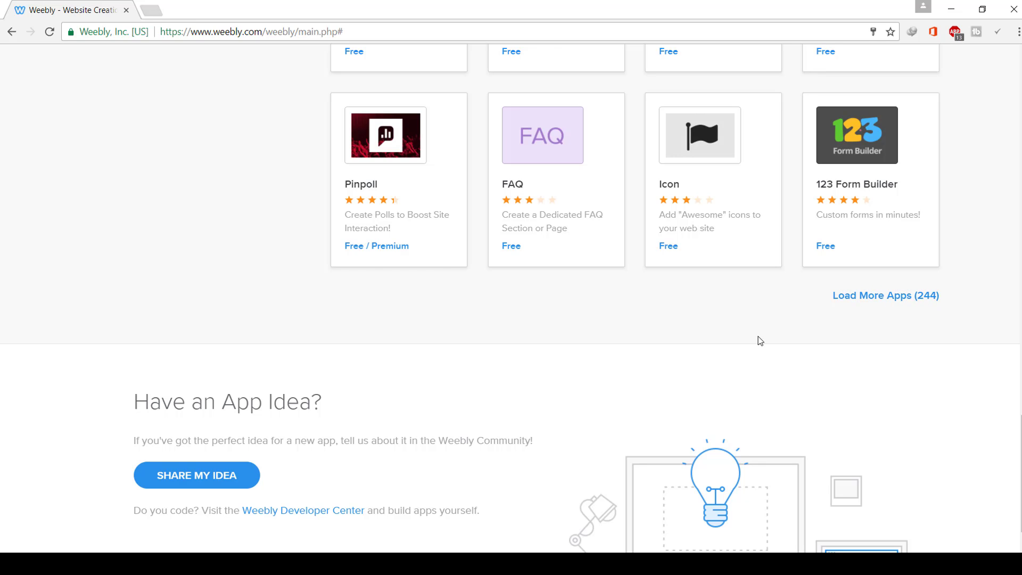
scroll(785, 353, up, 15)
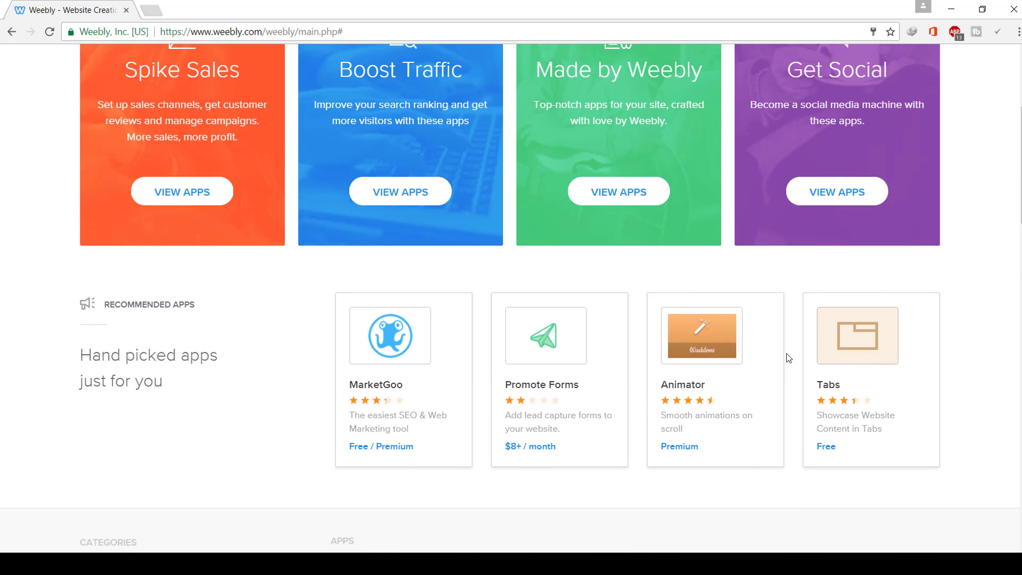
scroll(788, 358, up, 4)
scroll(786, 353, down, 8)
scroll(788, 357, down, 4)
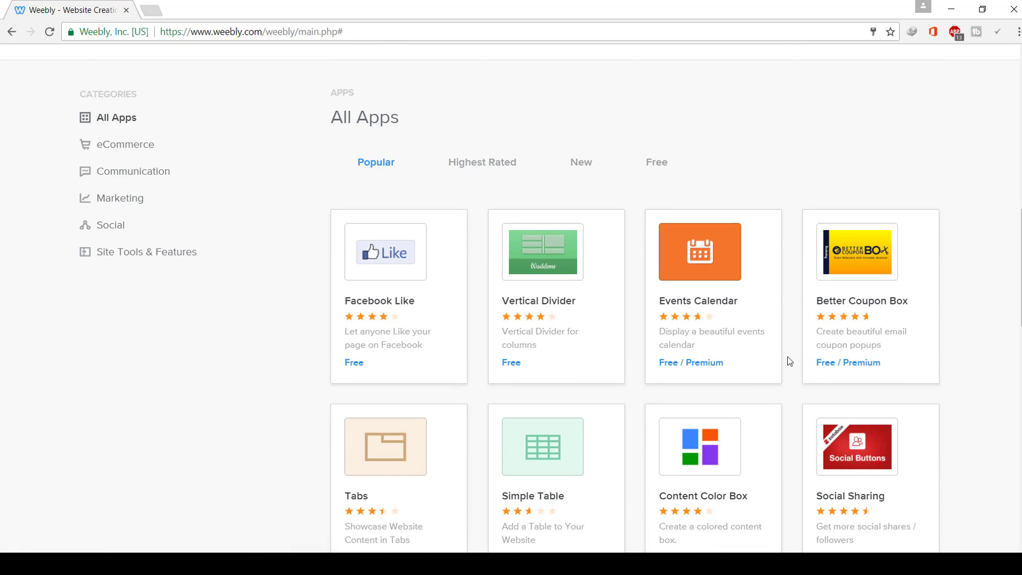
scroll(787, 359, down, 4)
scroll(787, 358, up, 4)
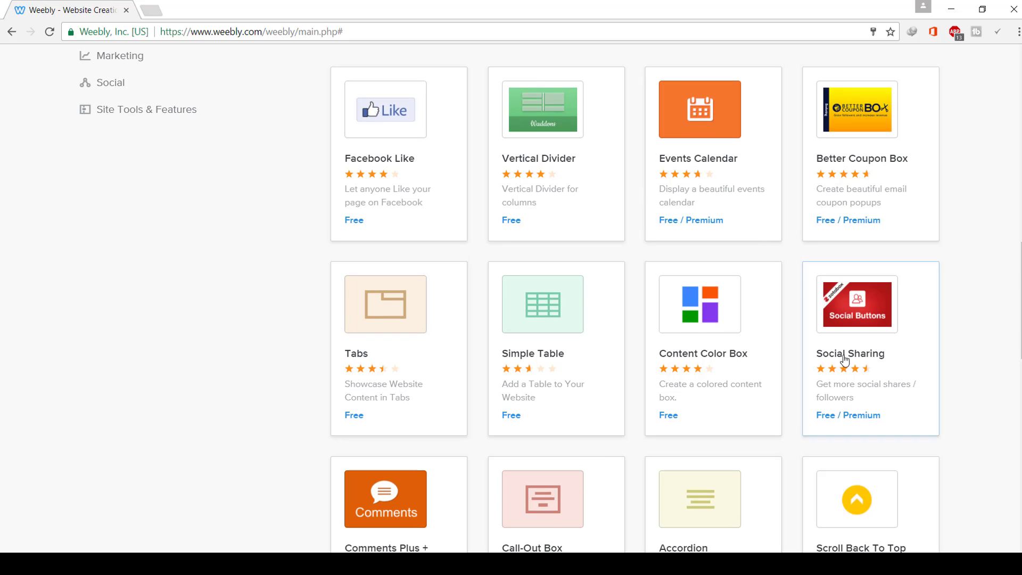
- Load the live site filmstores.weebly.com in a new Chrome tab
click(158, 11)
text(s)
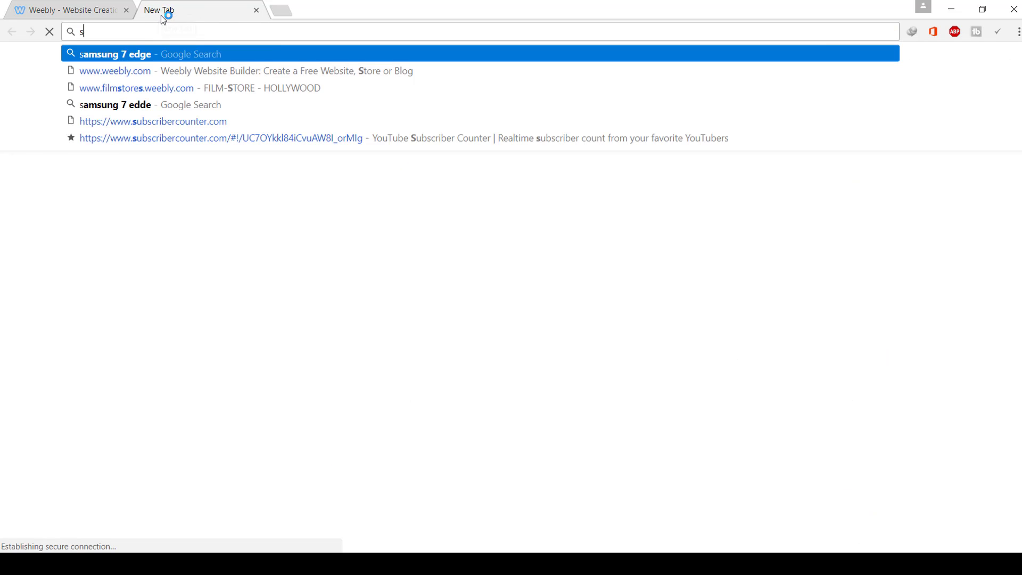
key(BackSpace)
key(BackSpace)
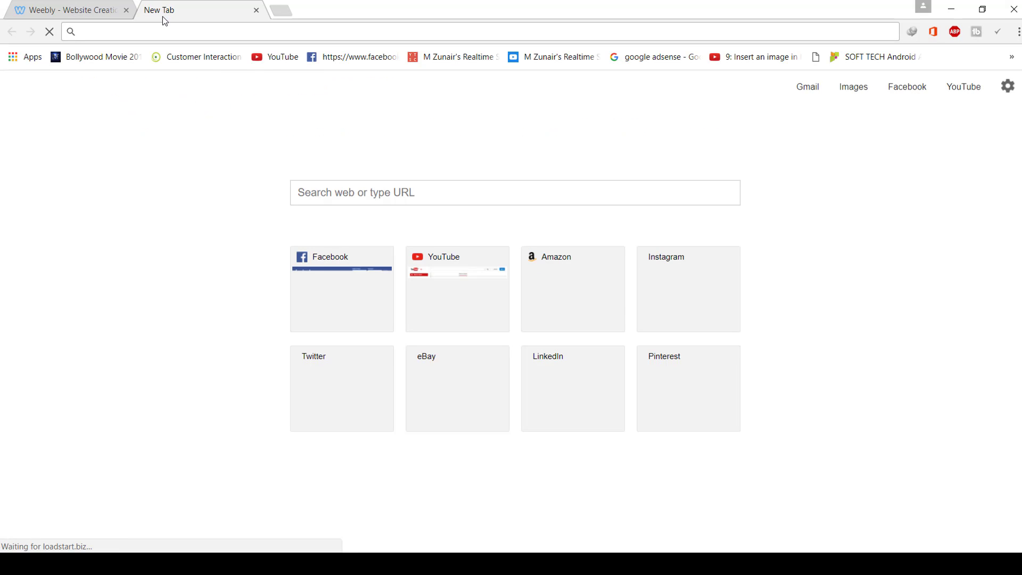
text(filmstores.weebly.com)
key(Return)
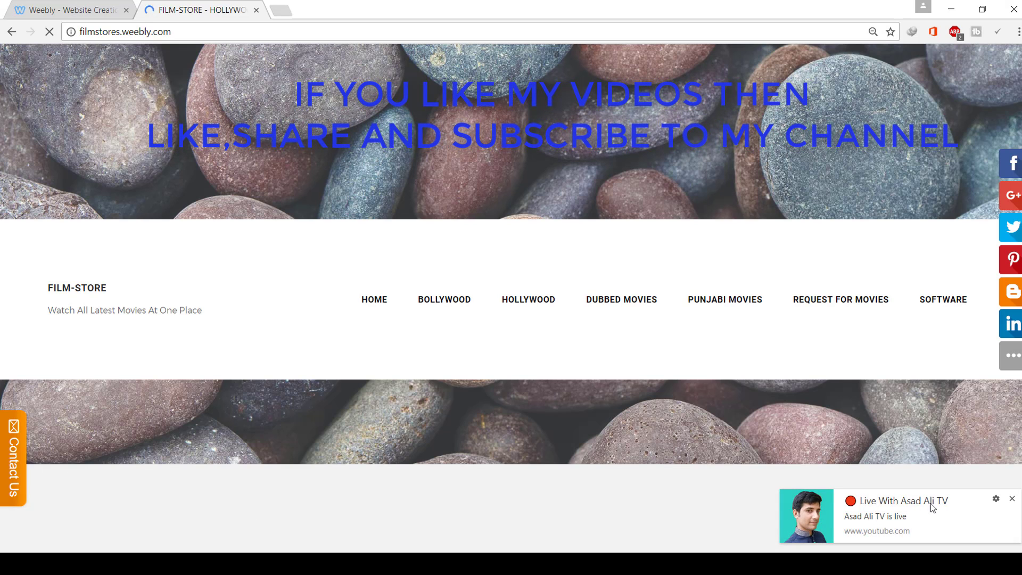
- Dismiss the notification, open and close the Contact Us form, then start a Facebook share
click(1017, 499)
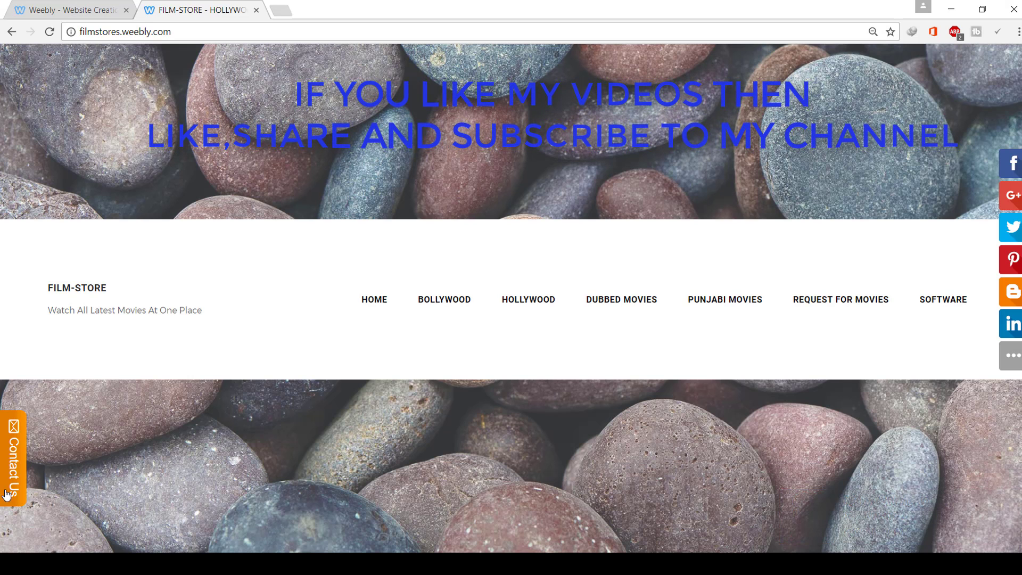
click(14, 470)
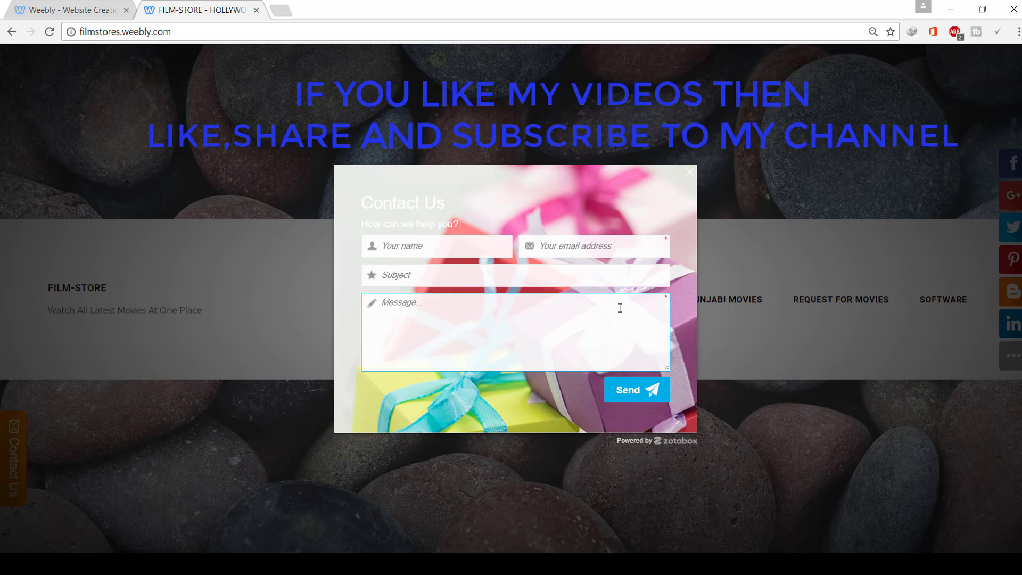
click(690, 175)
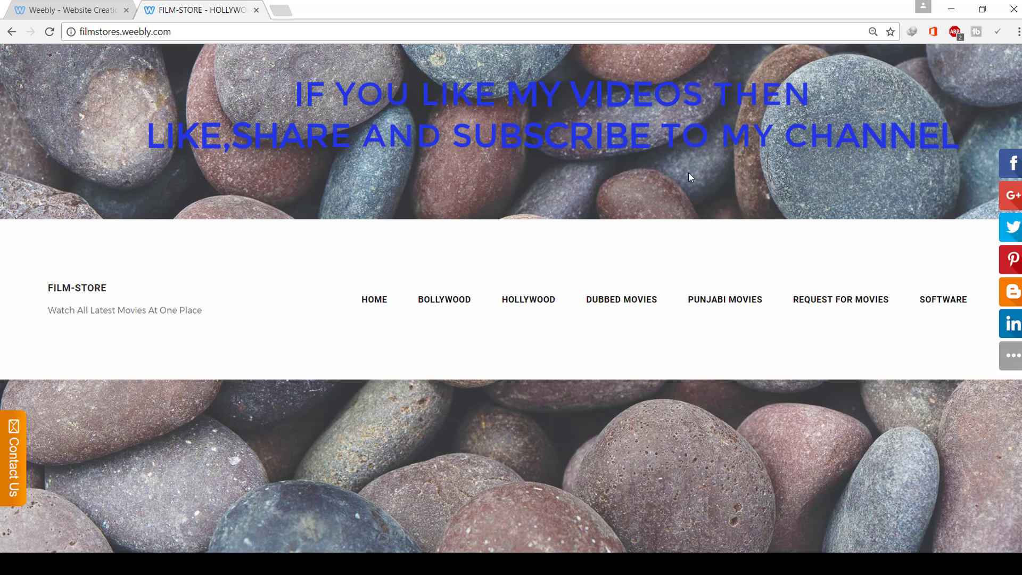
click(1018, 169)
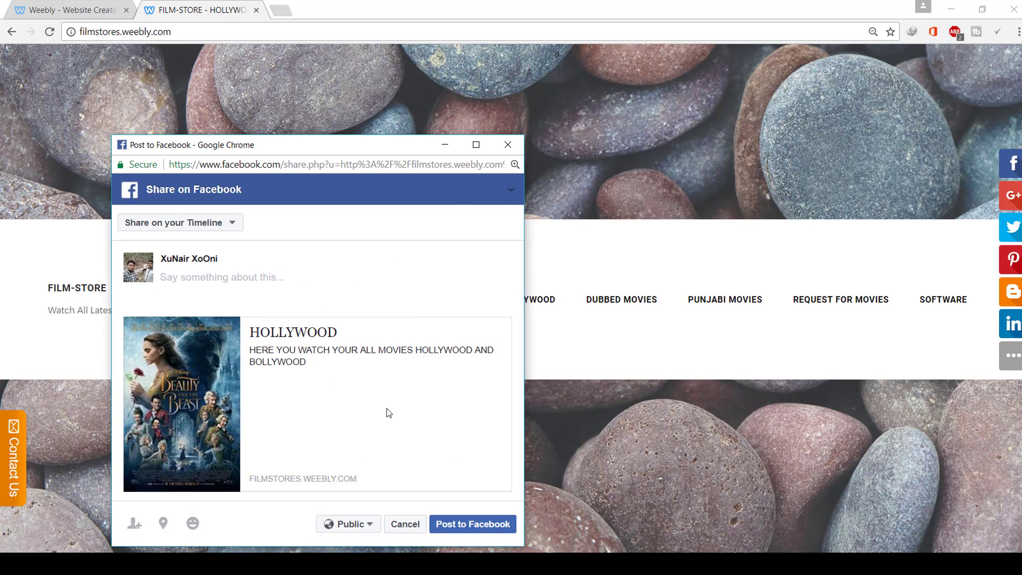
- Cancel the Facebook share window, confirming Leave so nothing gets posted
click(508, 144)
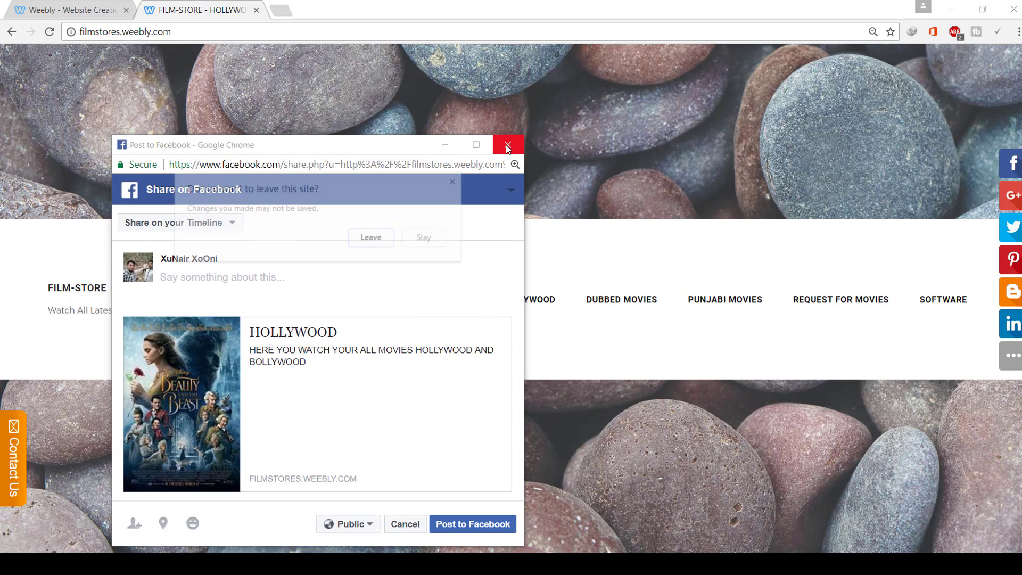
click(416, 244)
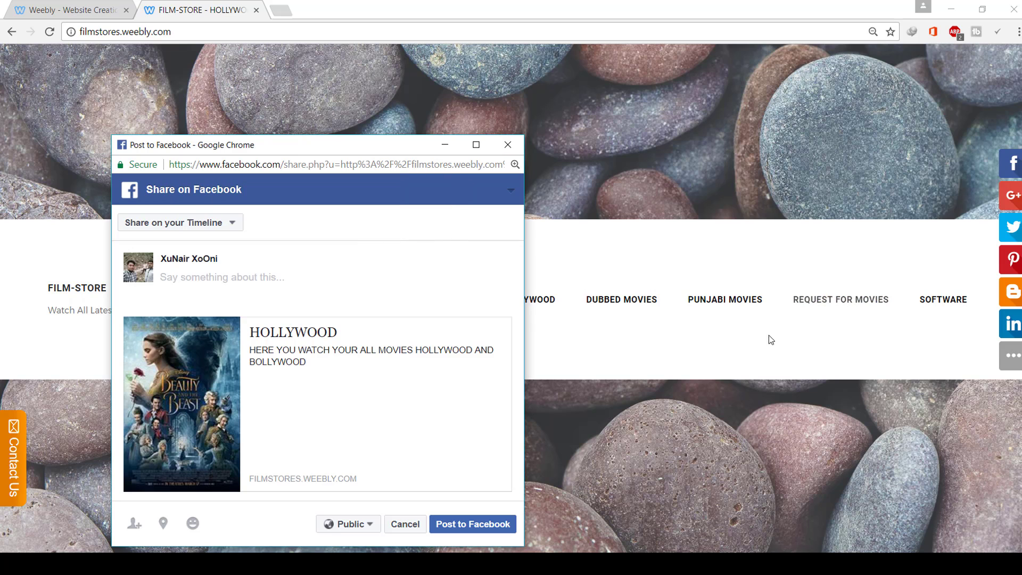
click(508, 144)
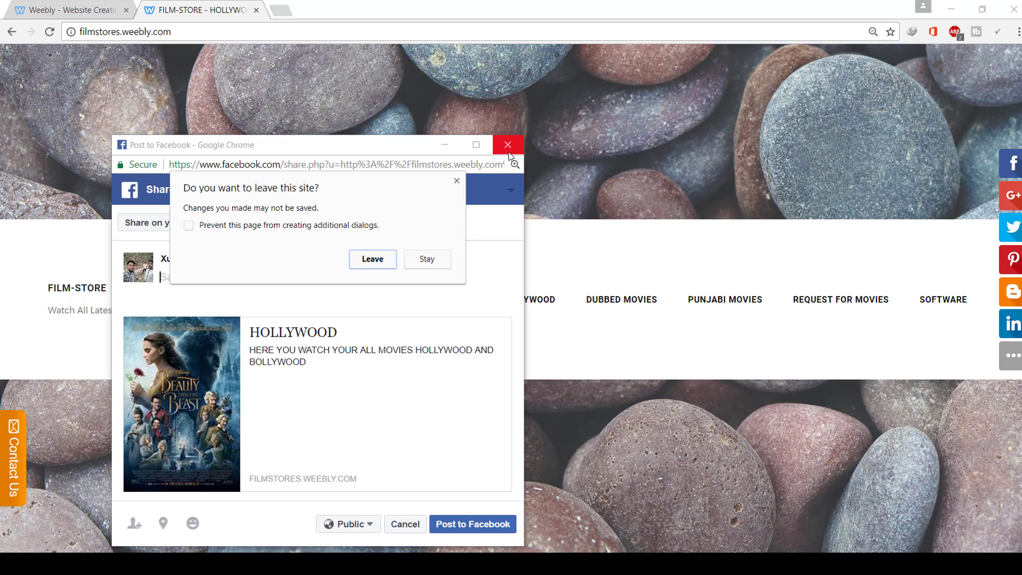
click(381, 262)
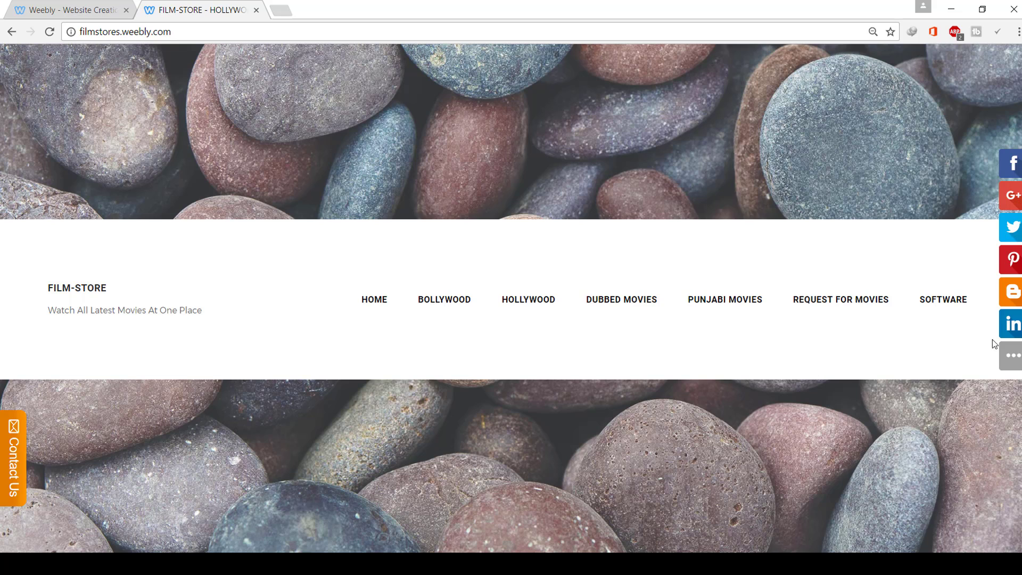
- Back in the Weebly App Center, pick Social Sharing by Zotabox and add it
click(114, 5)
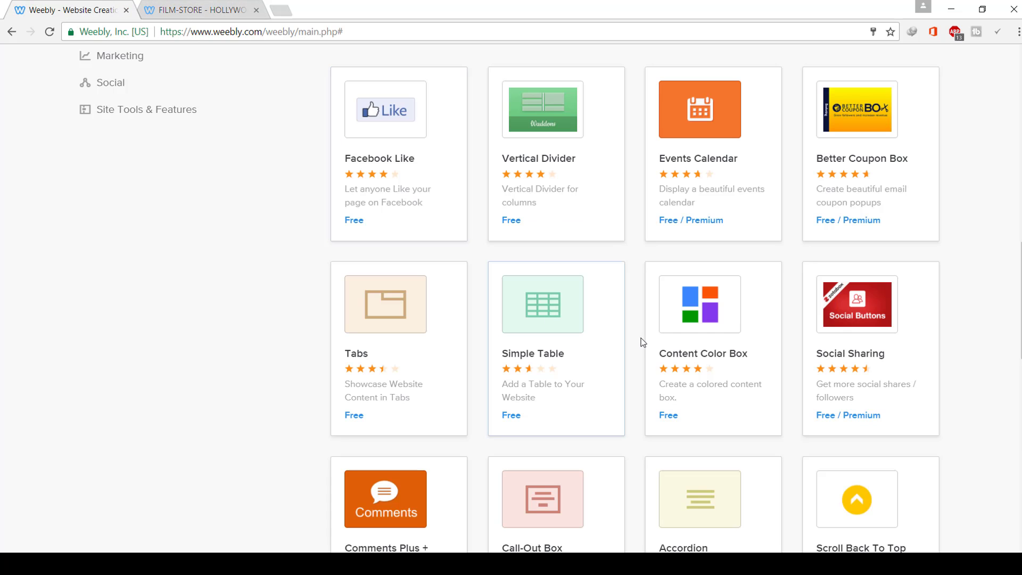
click(828, 326)
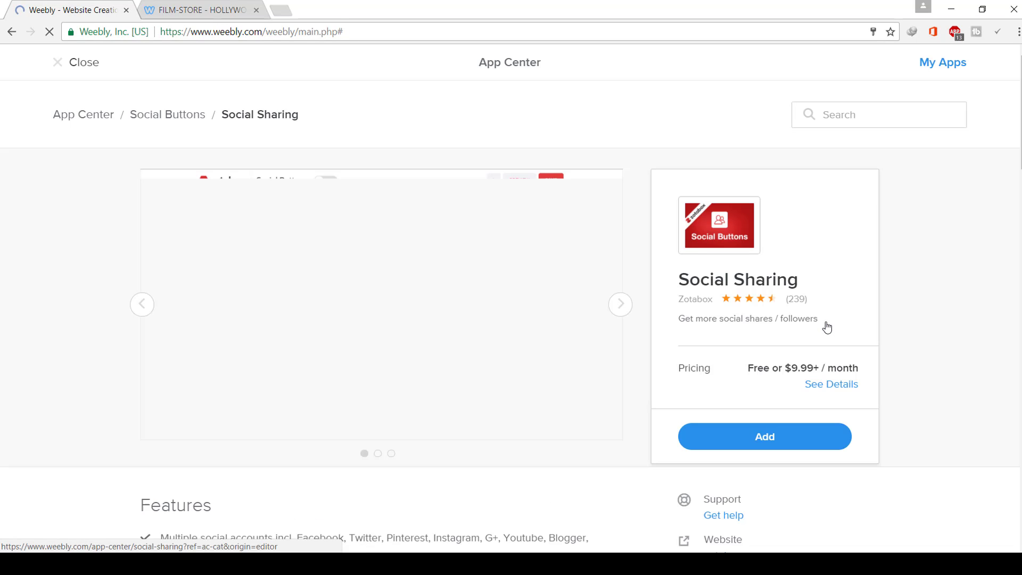
click(765, 441)
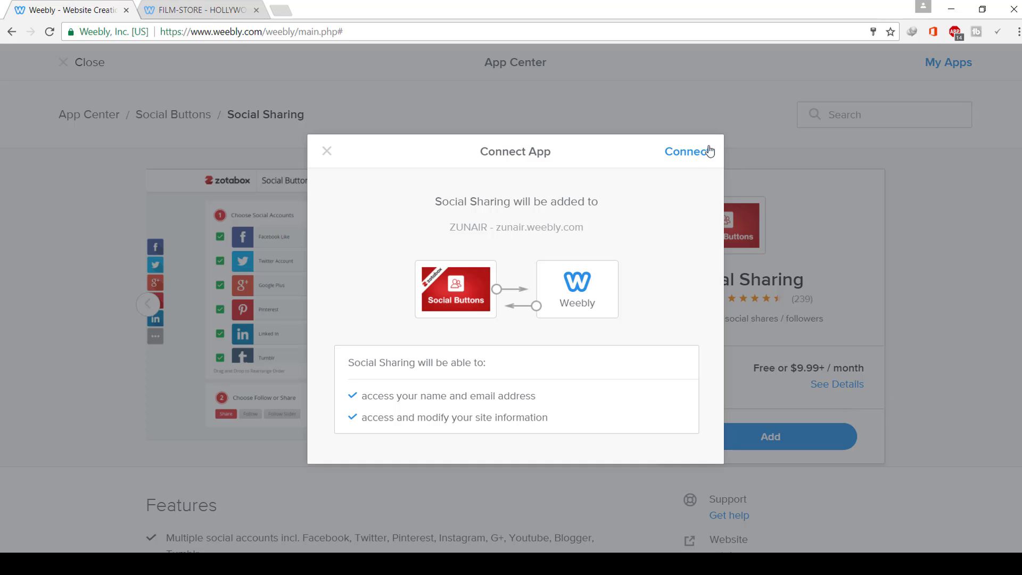
- Approve the Zotabox connection, dismiss the desktop notification, and find the Choose Follow or Share section
click(709, 151)
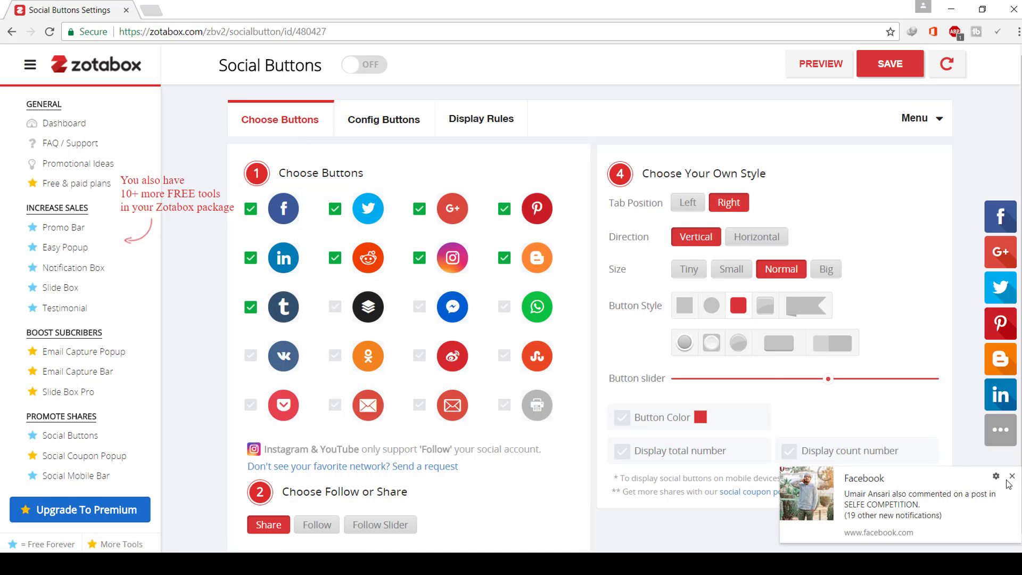
click(1012, 478)
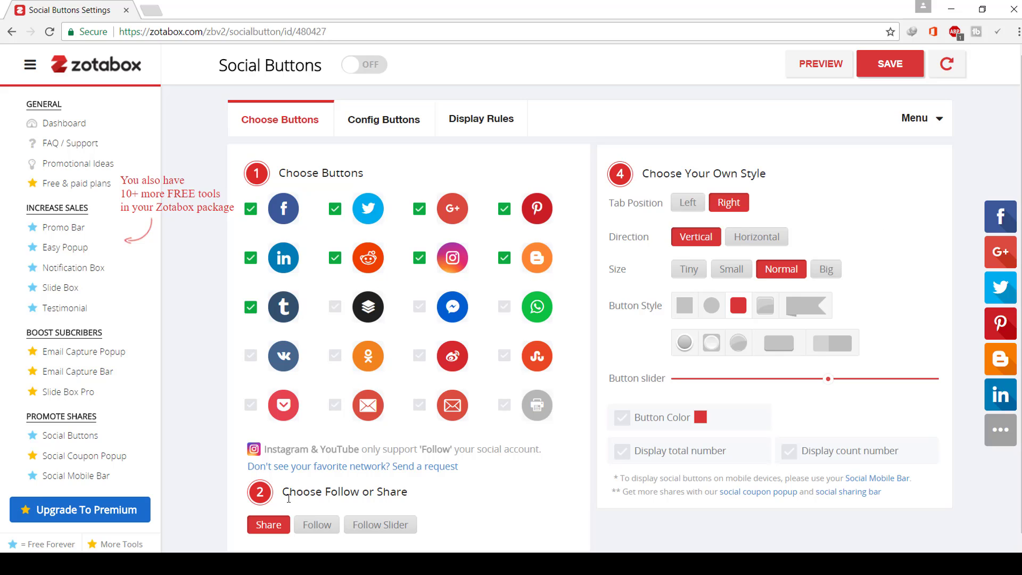
drag(282, 495, 411, 497)
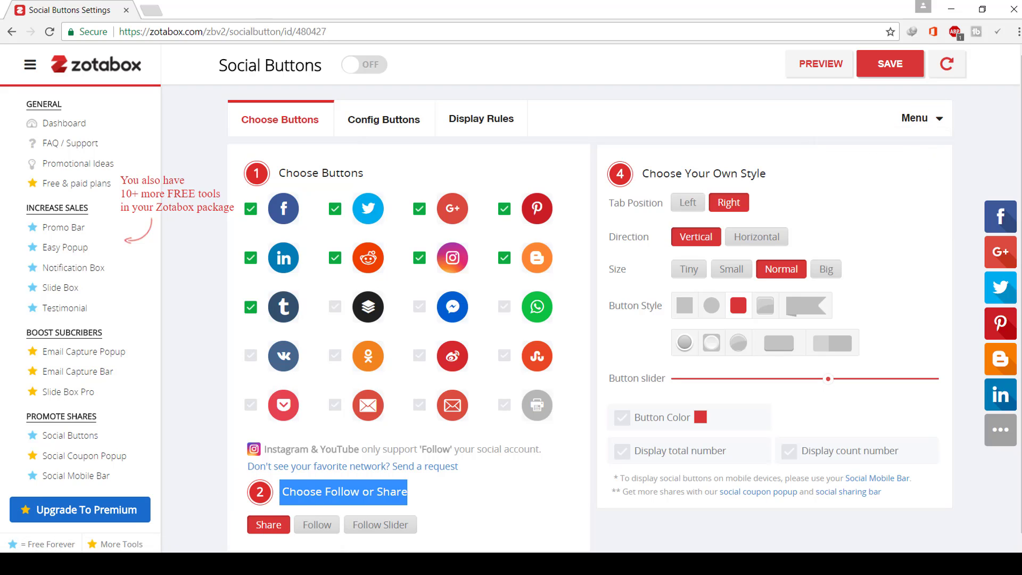
- Switch the buttons to Follow mode, placed on the right side in a vertical layout
click(314, 525)
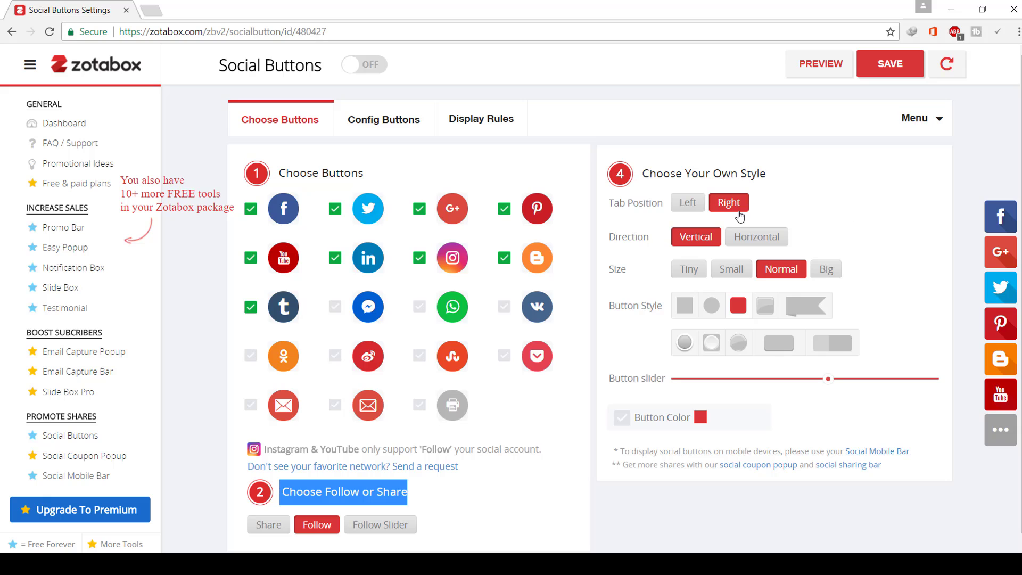
click(688, 202)
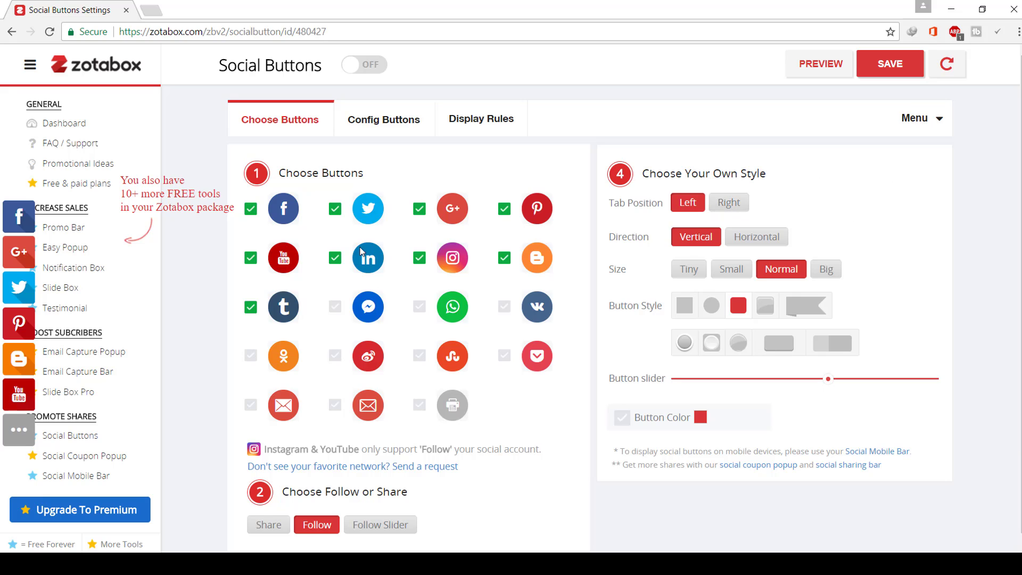
click(725, 204)
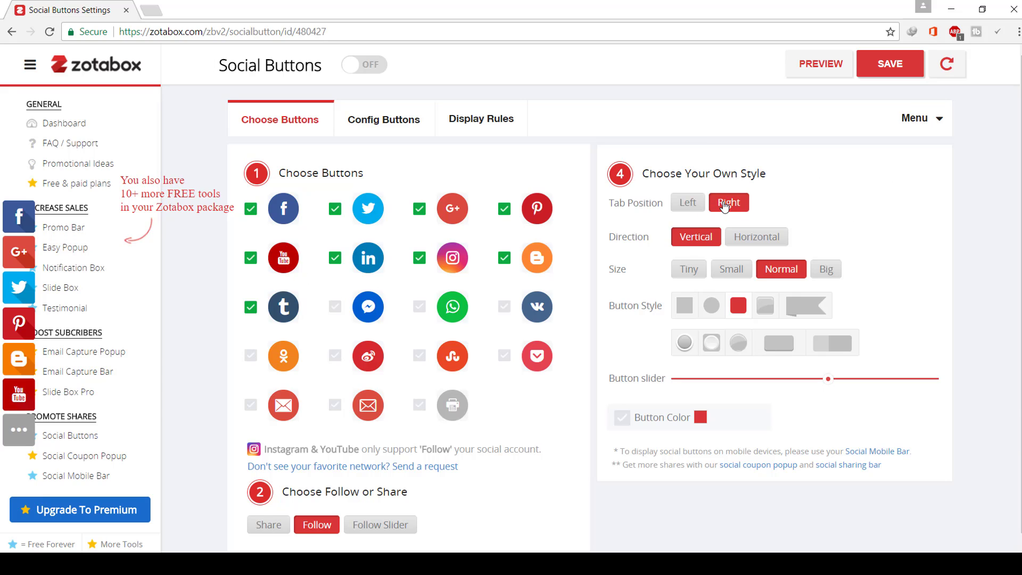
click(735, 244)
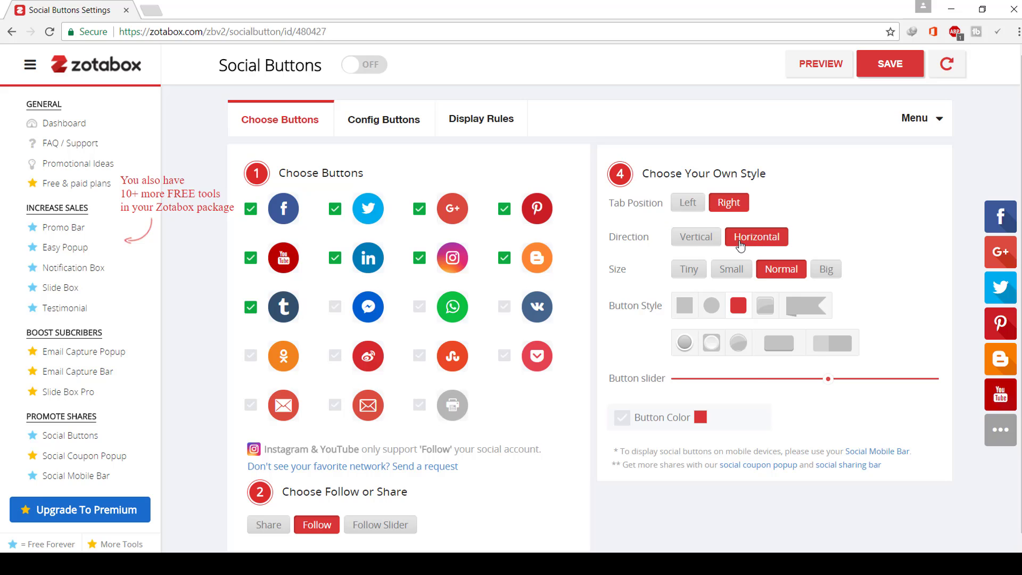
click(700, 250)
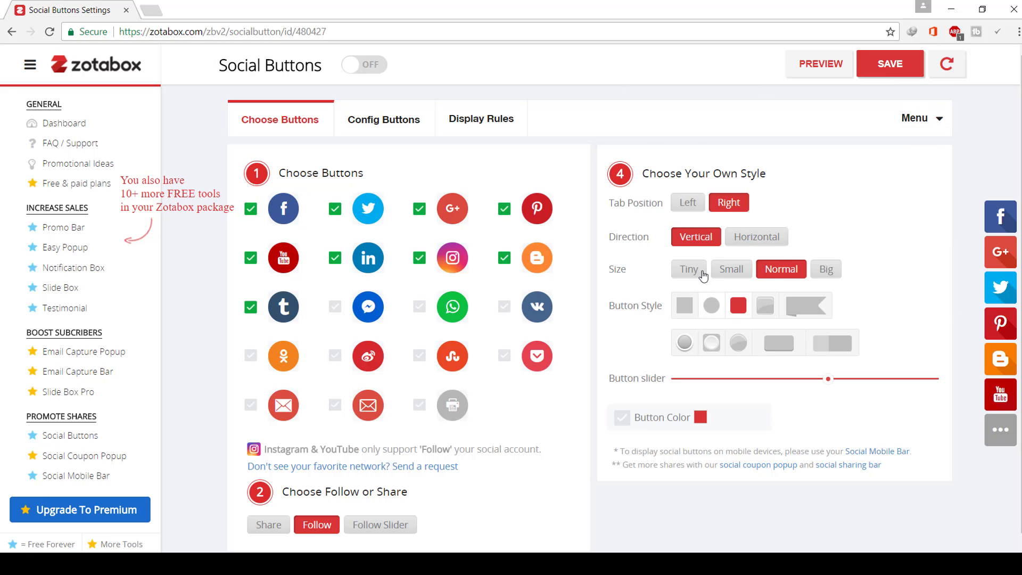
- Keep the button size at Normal and apply the ribbon button style
click(744, 273)
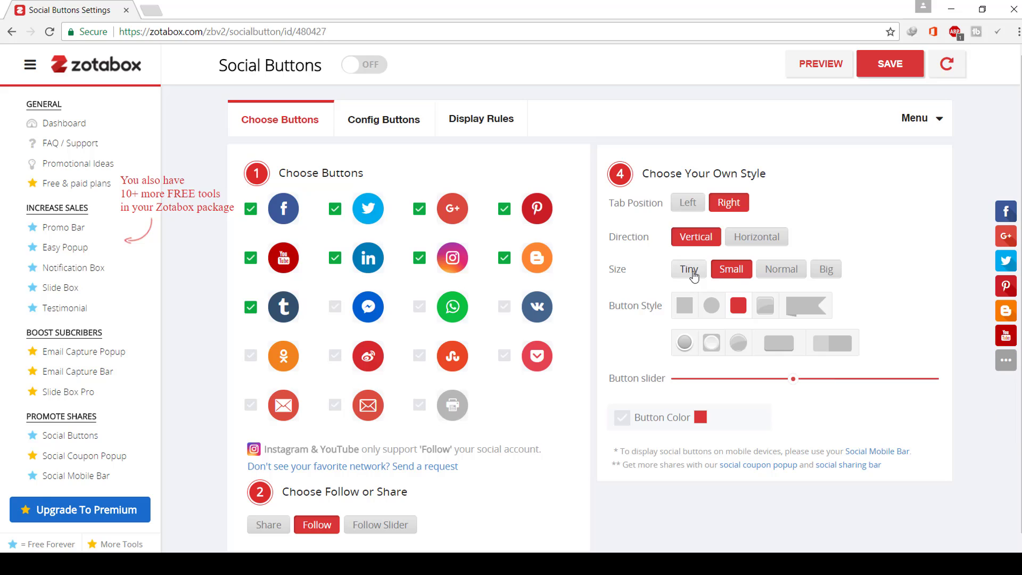
click(781, 269)
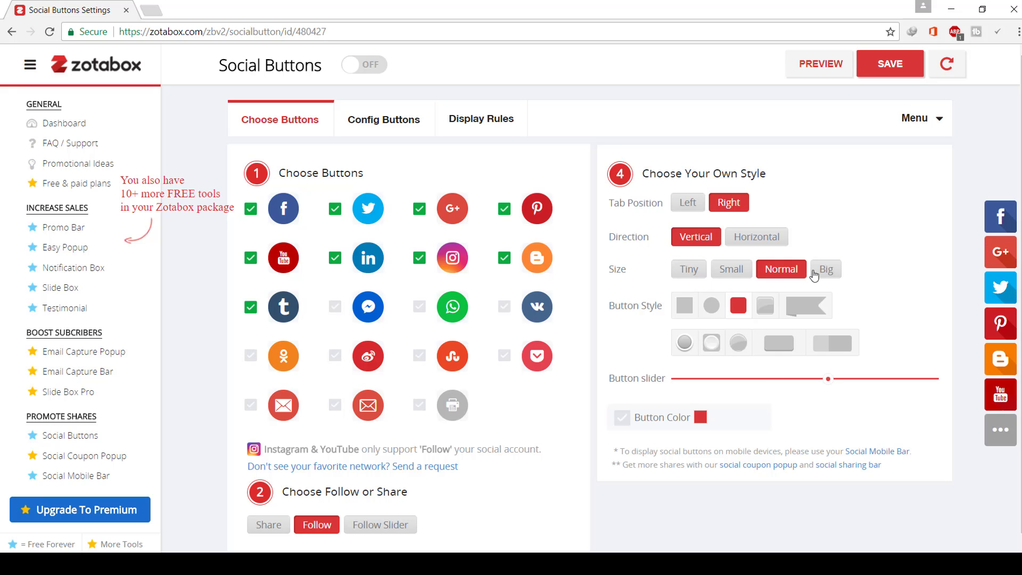
click(827, 272)
click(772, 273)
click(688, 310)
click(711, 309)
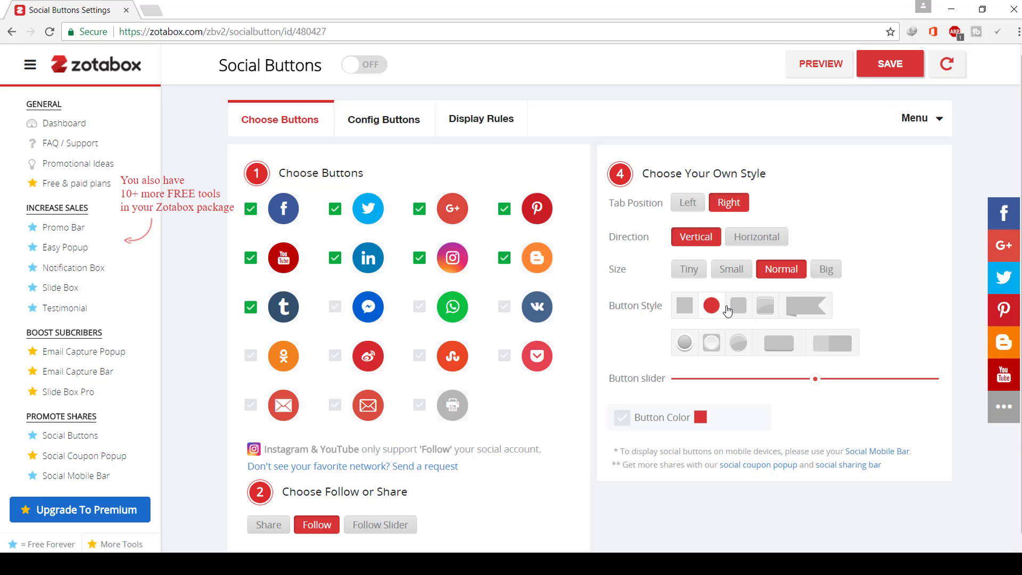
click(789, 307)
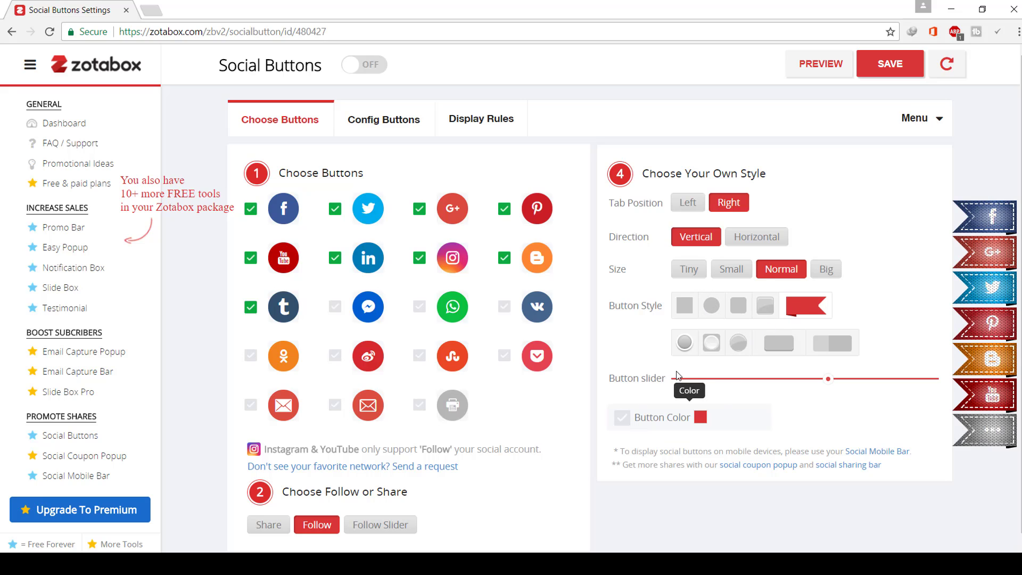
scroll(702, 404, down, 1)
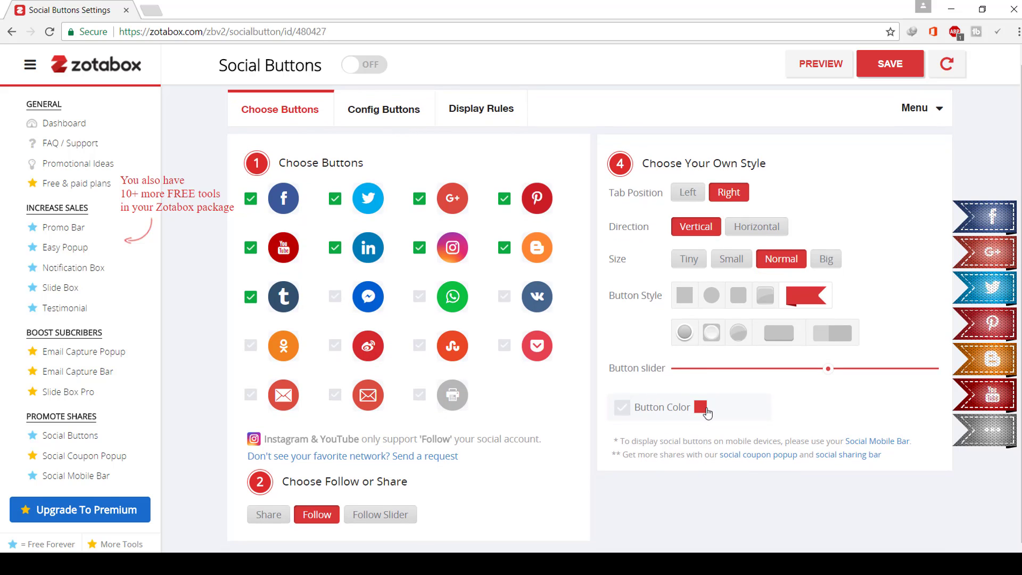
- Change the Zotabox button colour from blue to dark green (#274E13)
click(704, 409)
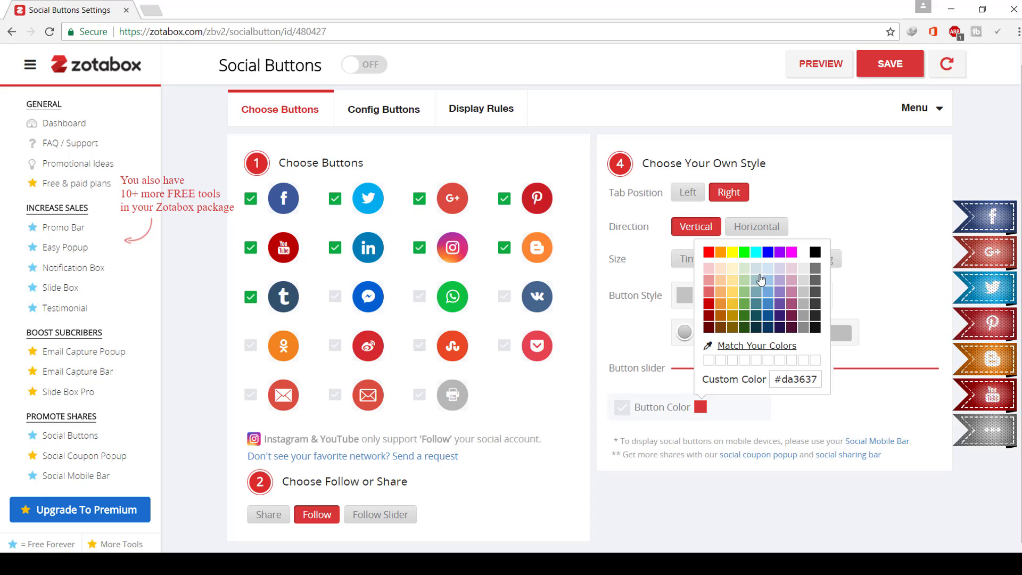
click(768, 303)
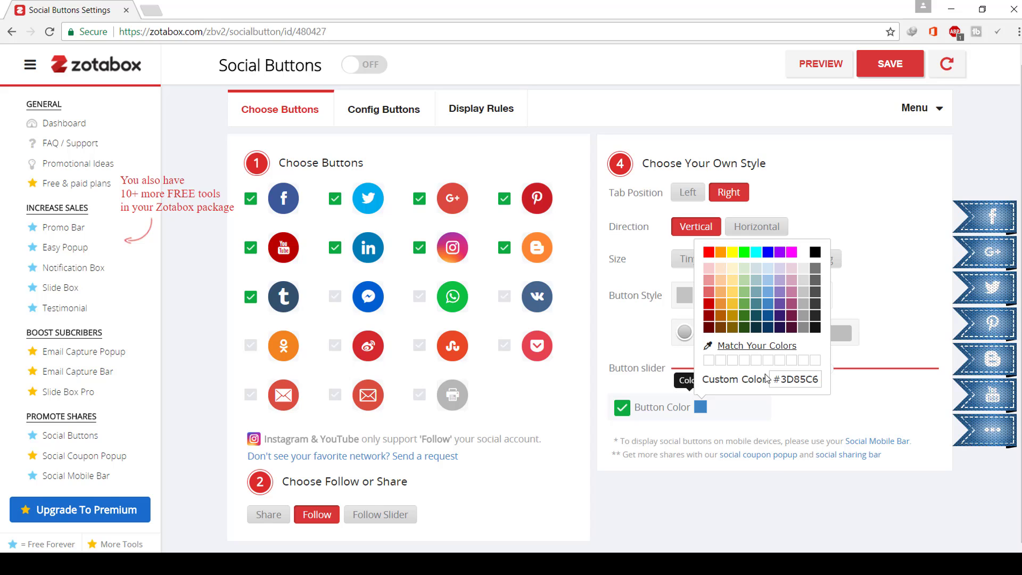
click(869, 238)
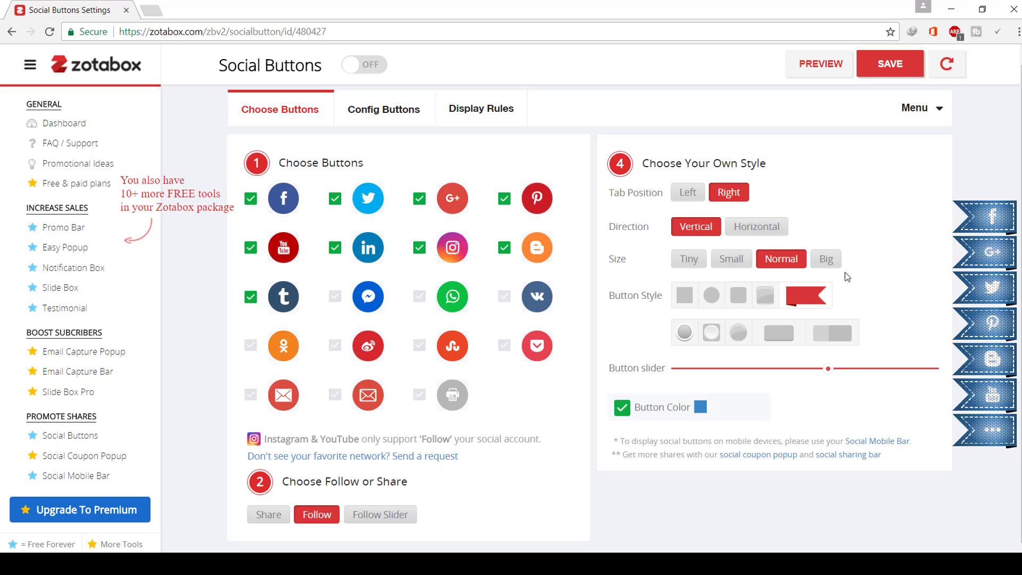
click(702, 407)
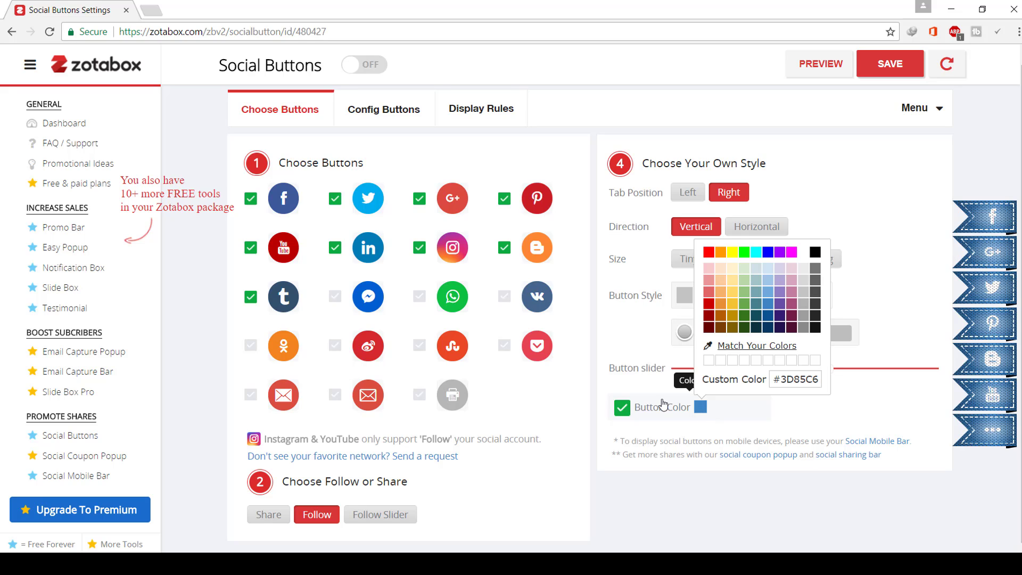
click(710, 364)
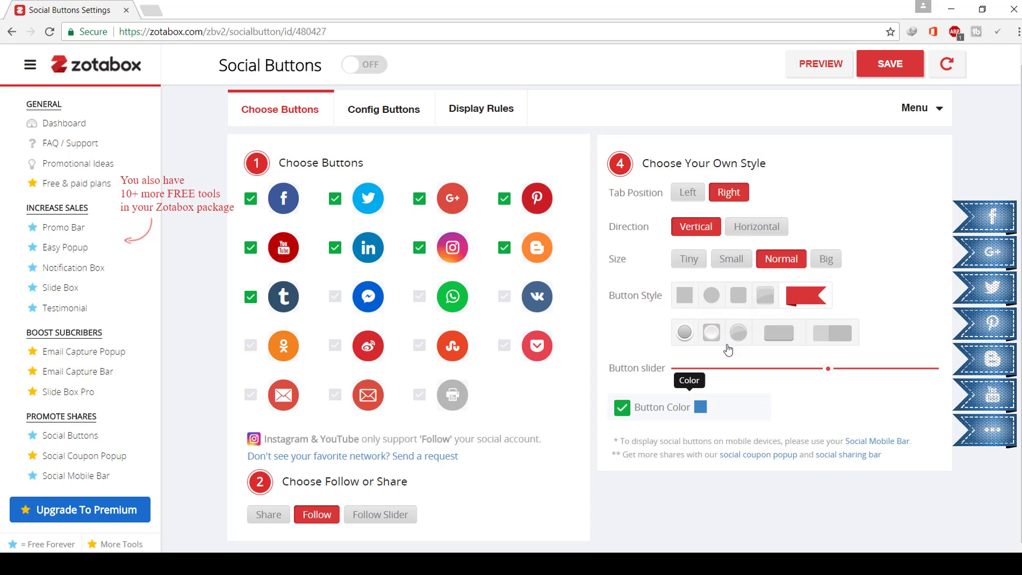
click(702, 407)
click(743, 329)
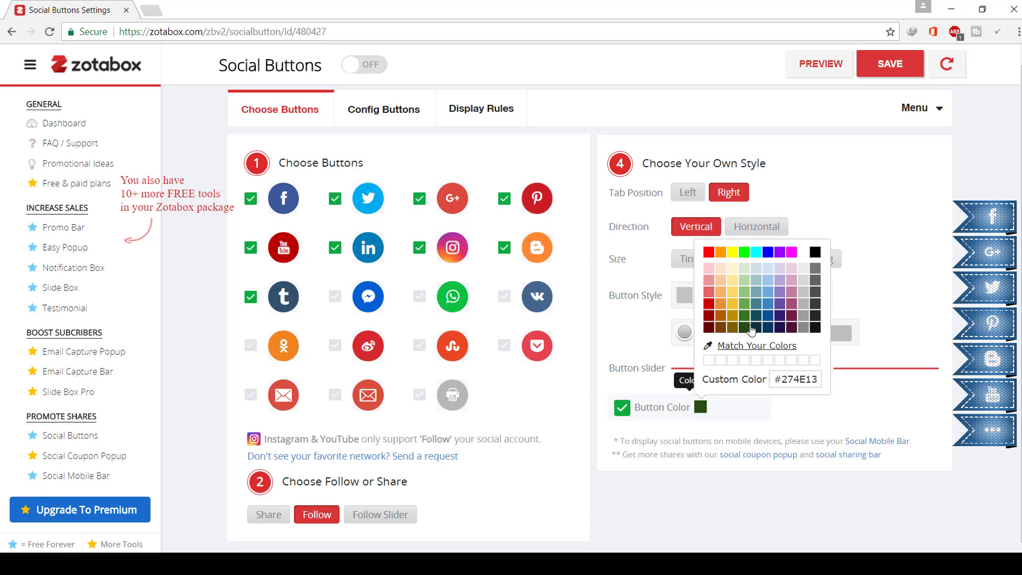
click(722, 364)
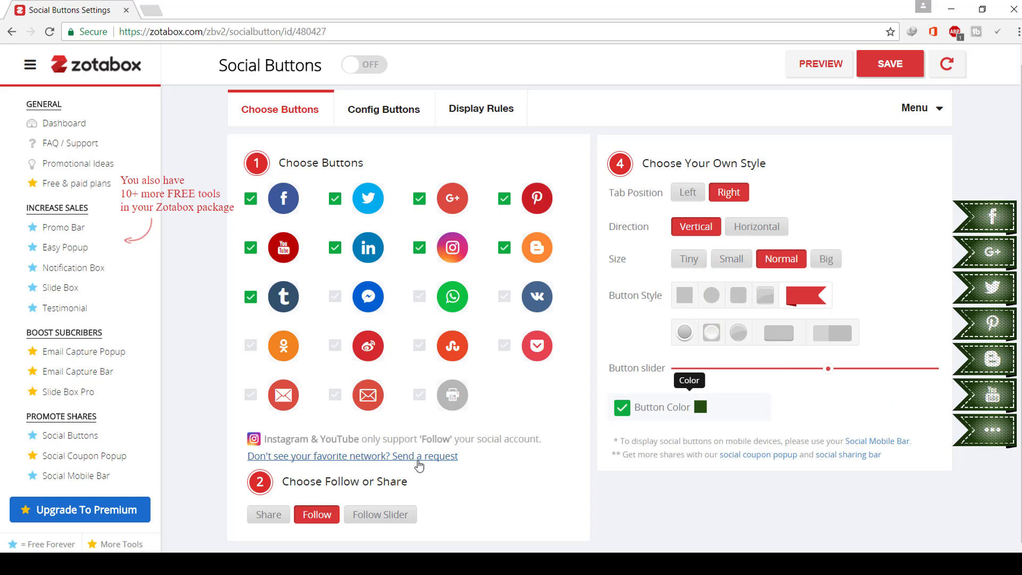
- Save the settings with Social Buttons switched ON, opening the Weebly editor in another tab
click(906, 72)
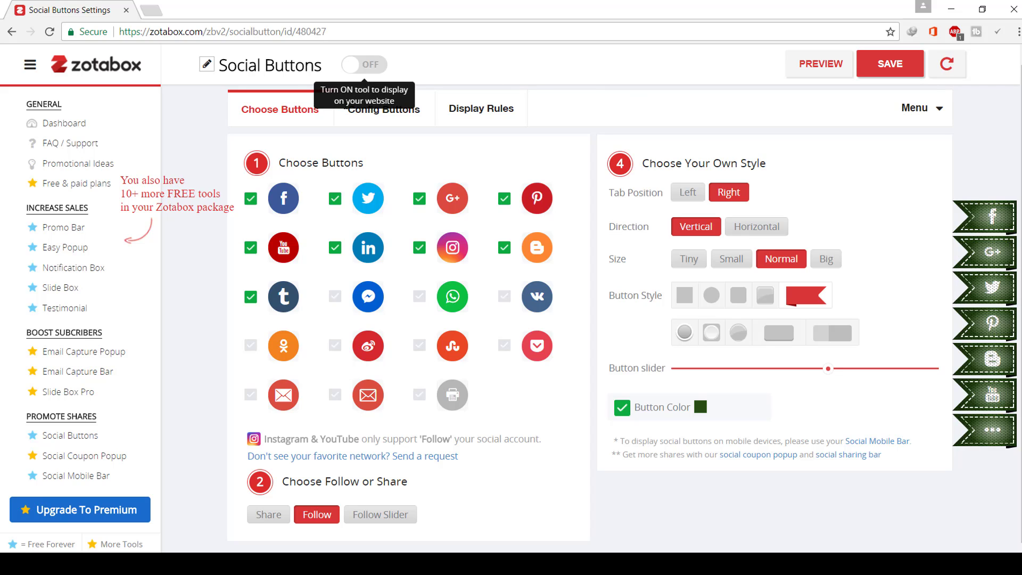
click(378, 69)
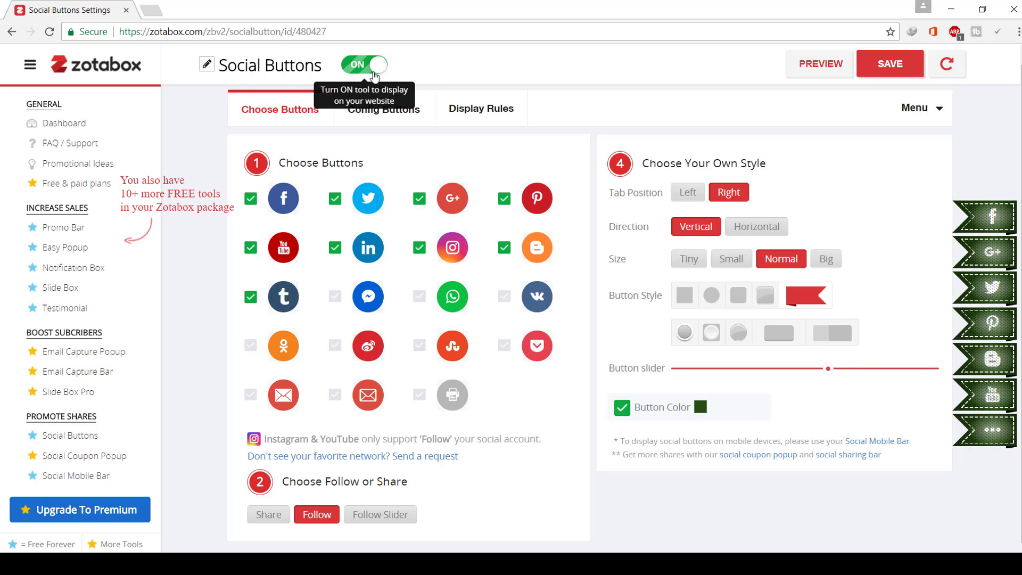
click(898, 63)
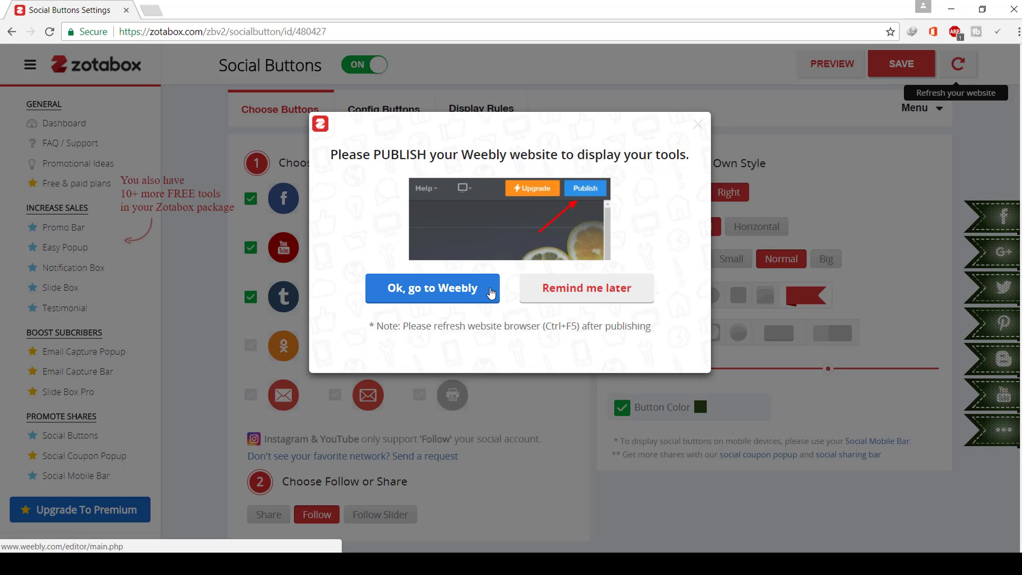
click(476, 297)
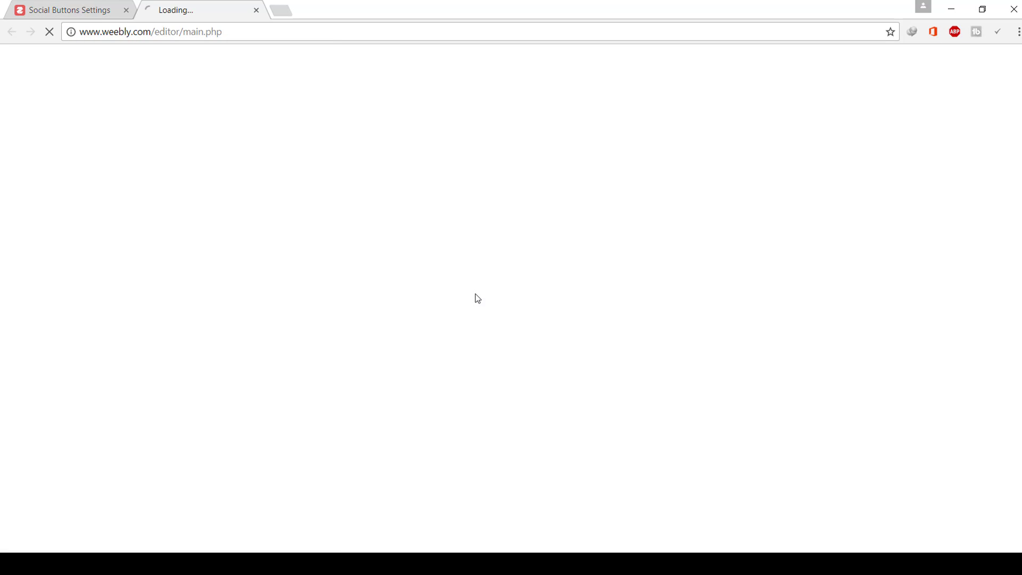
click(116, 9)
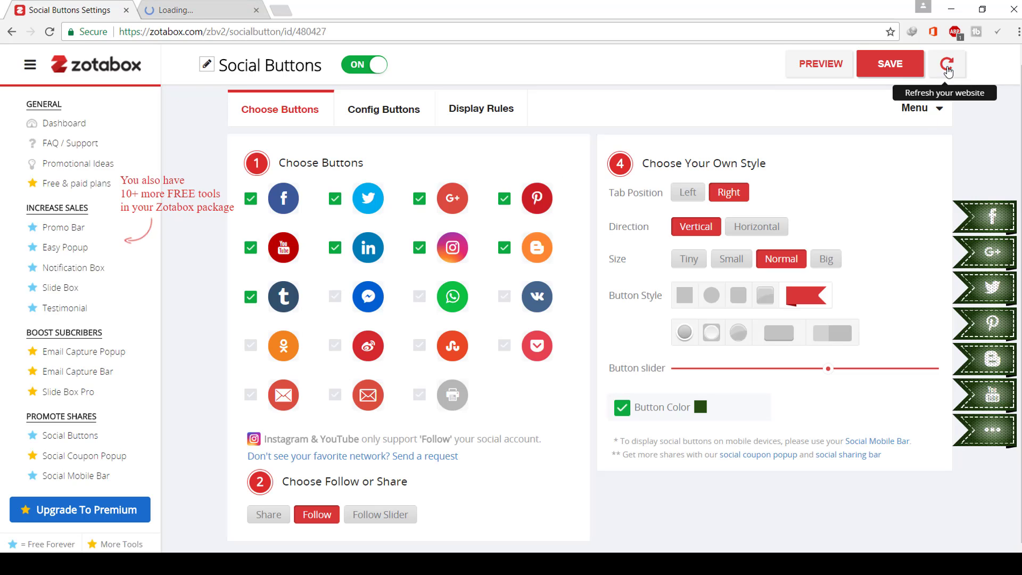
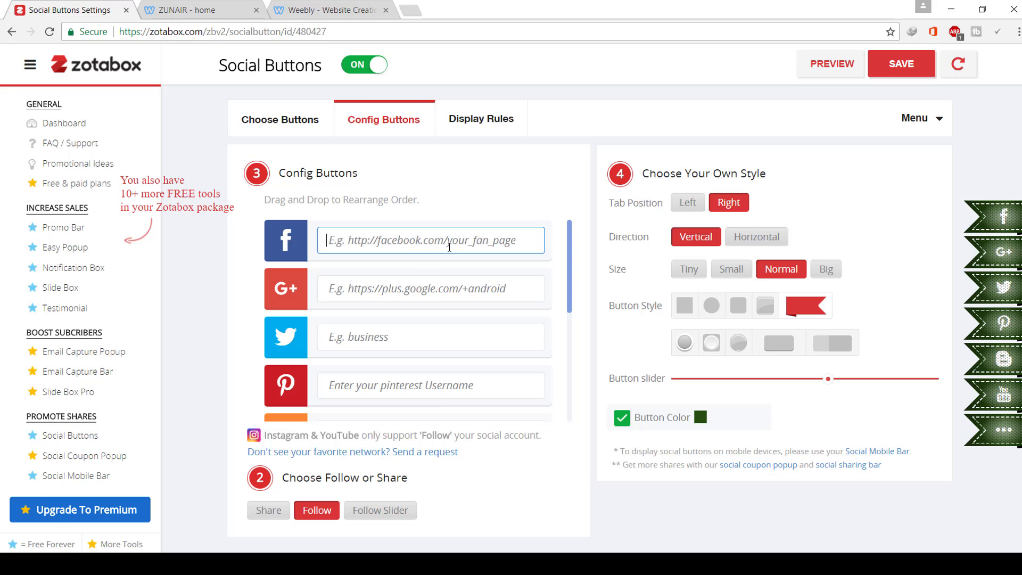
- Open Facebook from the bookmarks bar in a new browser tab
click(403, 11)
click(328, 57)
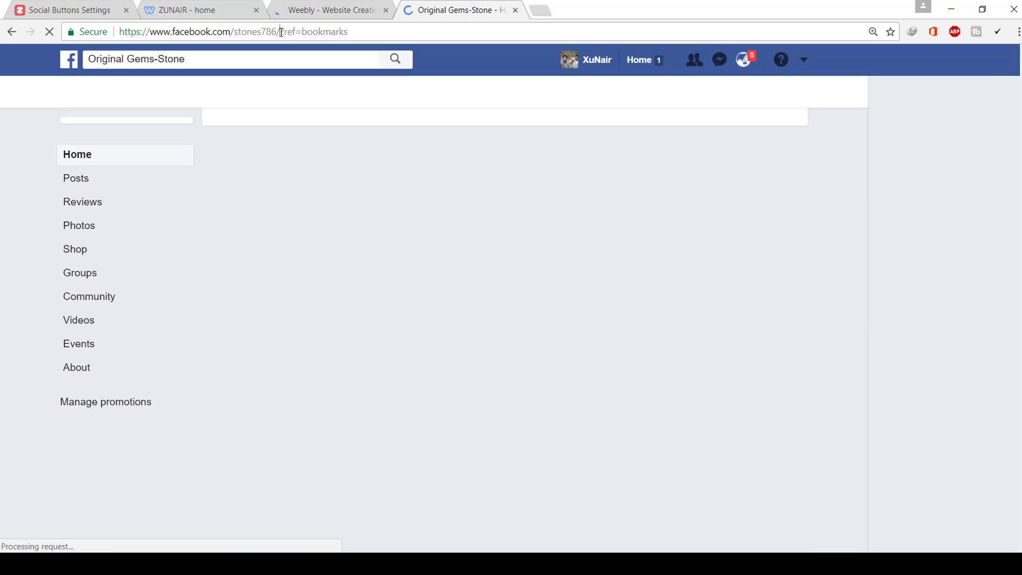
- Copy the Gems-Stone Facebook page address and return to the Zotabox social button settings
drag(282, 31, 120, 32)
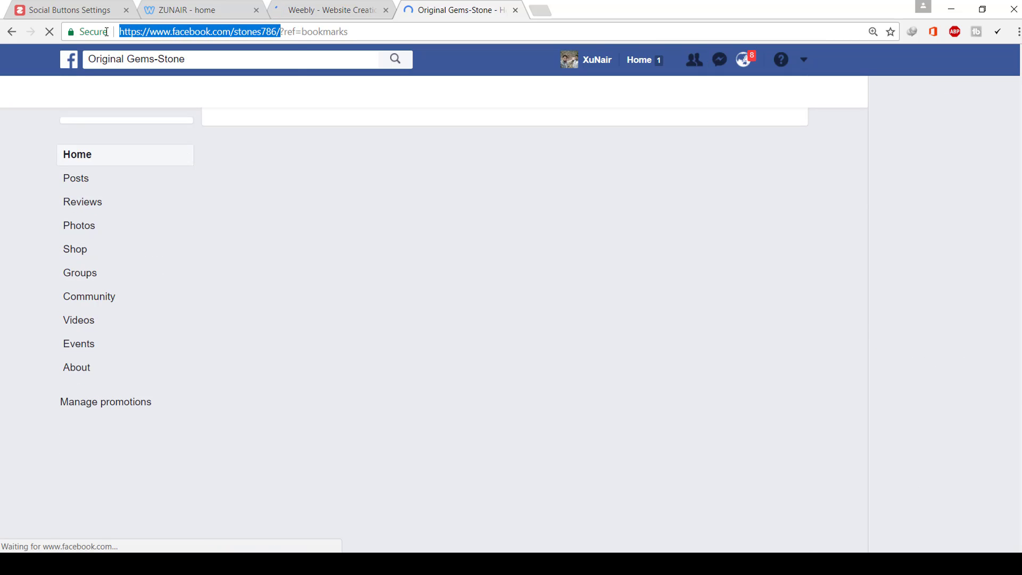
right_click(149, 35)
click(170, 82)
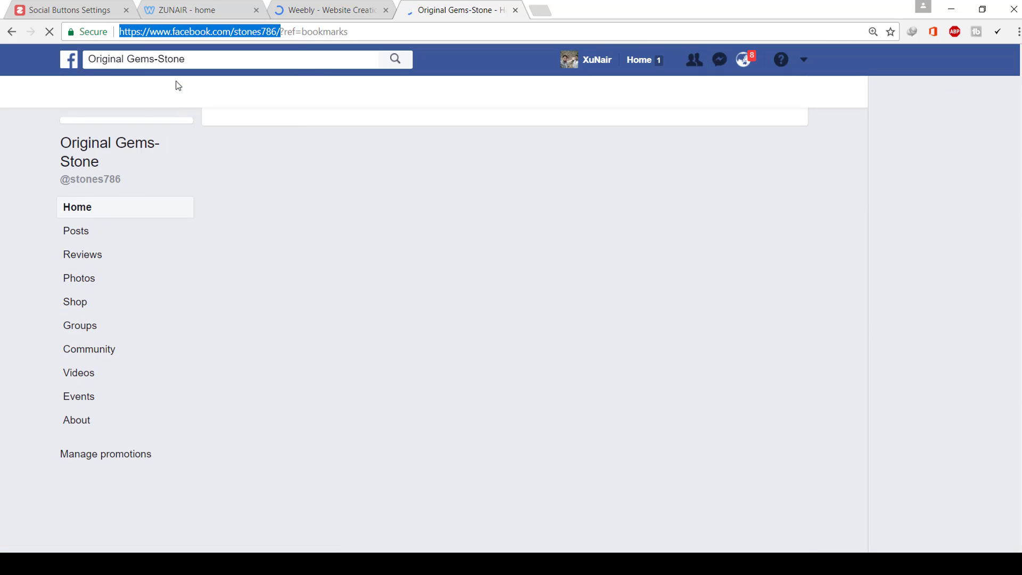
click(190, 7)
click(295, 5)
click(70, 10)
- Keep the social buttons' display rules at all visitors and every visit
click(484, 128)
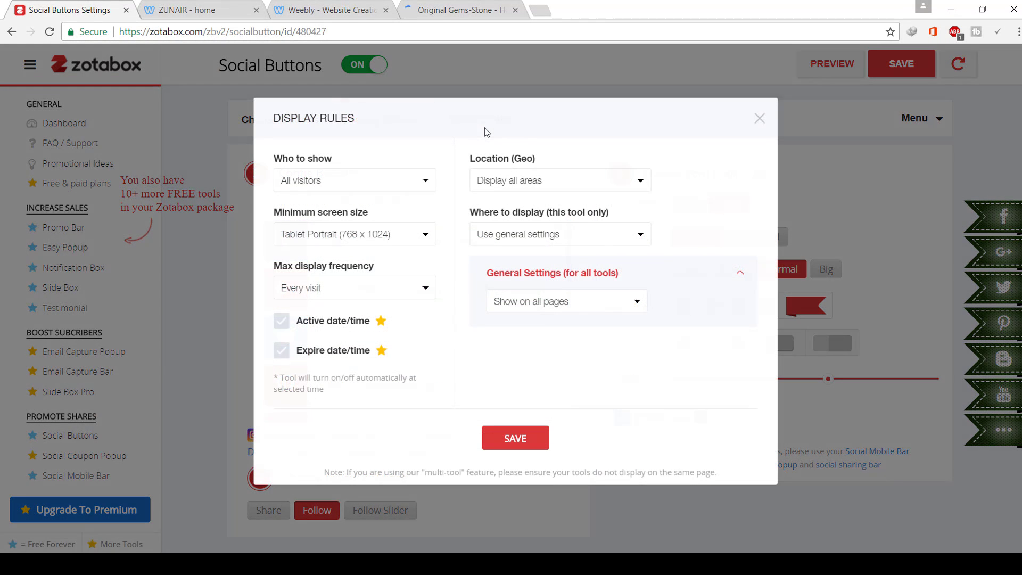
click(387, 186)
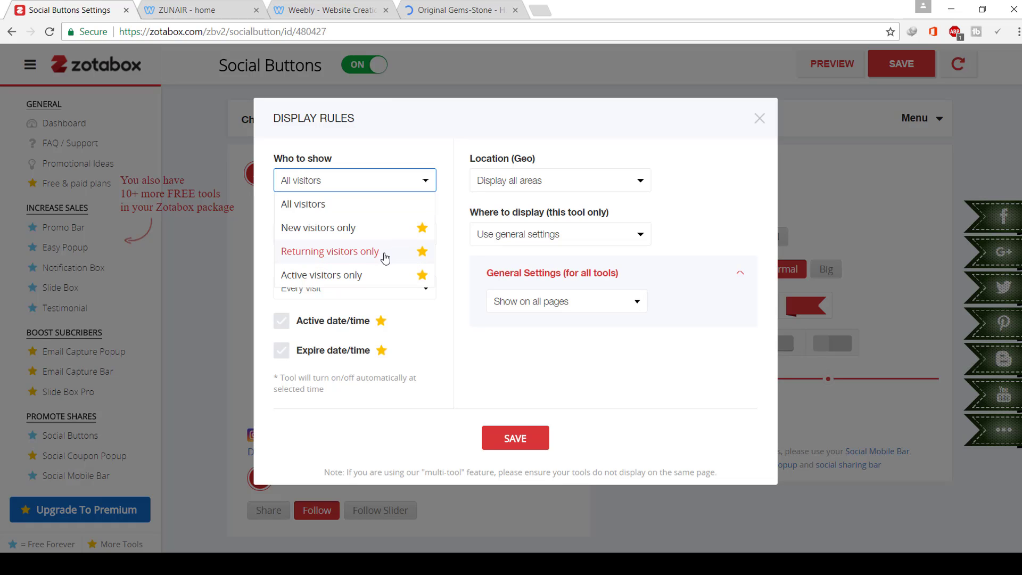
click(489, 375)
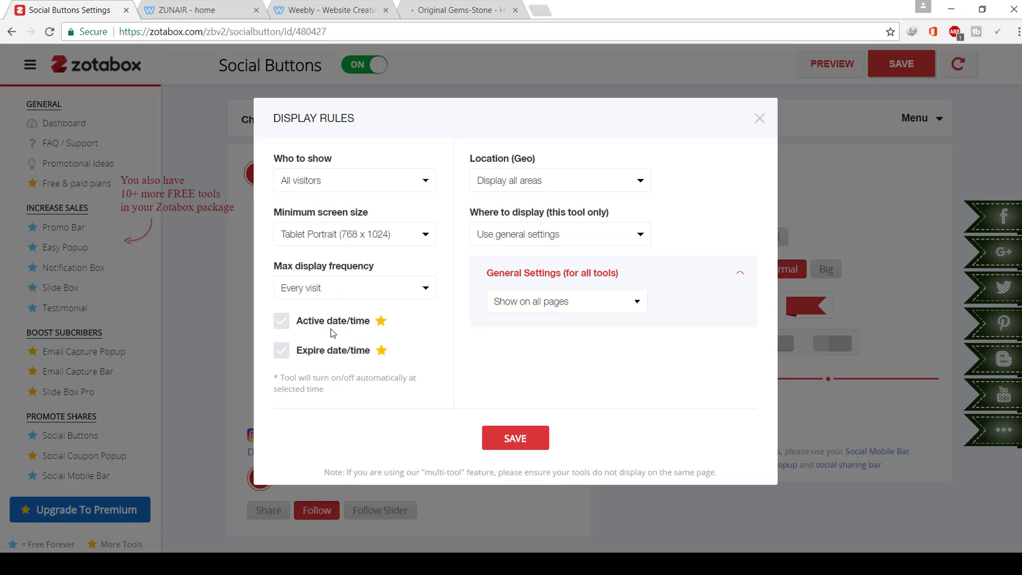
click(414, 299)
click(416, 296)
- Skip the premium expiry date, then save the display rules and the social buttons widget
click(277, 352)
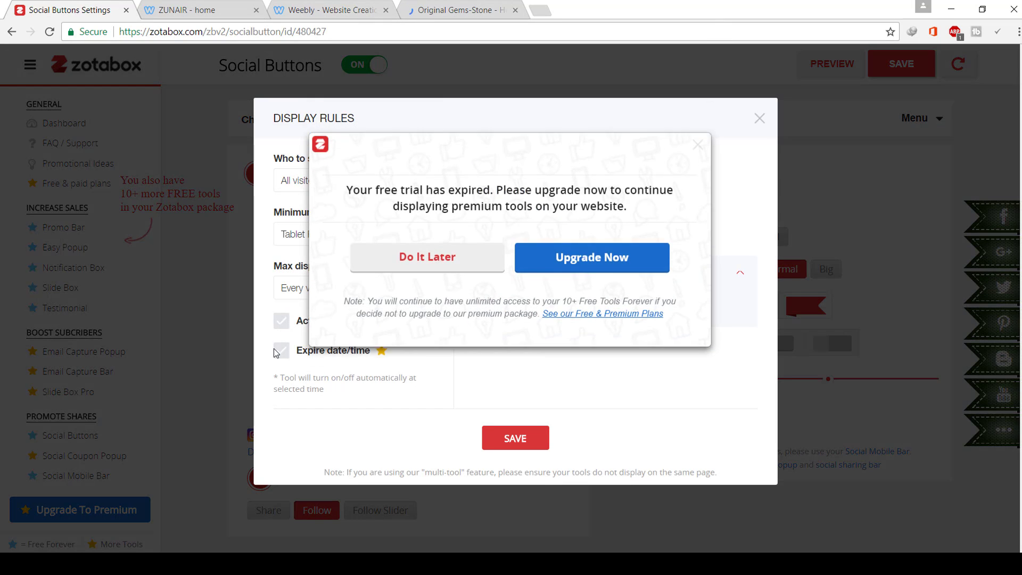
click(479, 273)
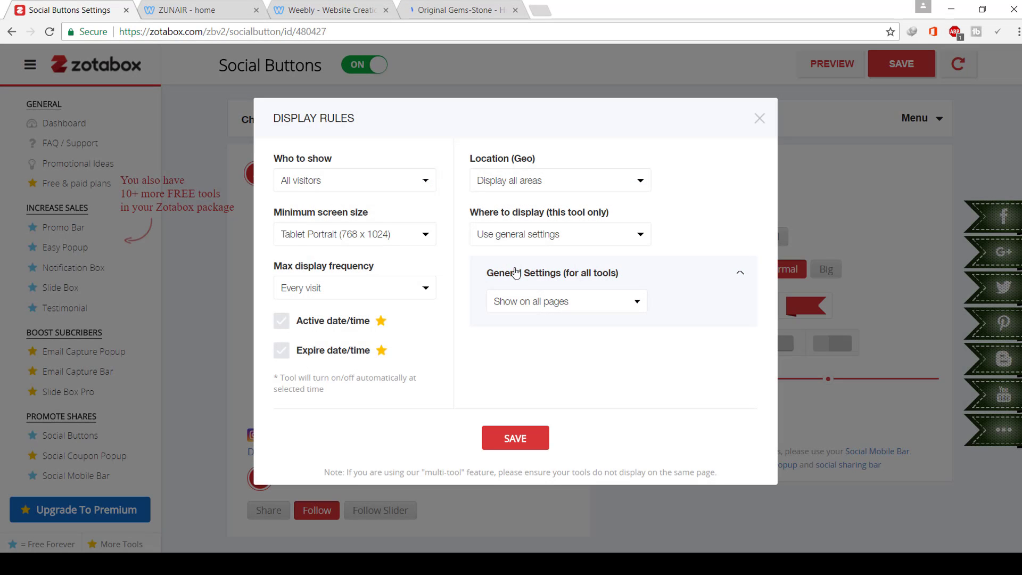
click(508, 434)
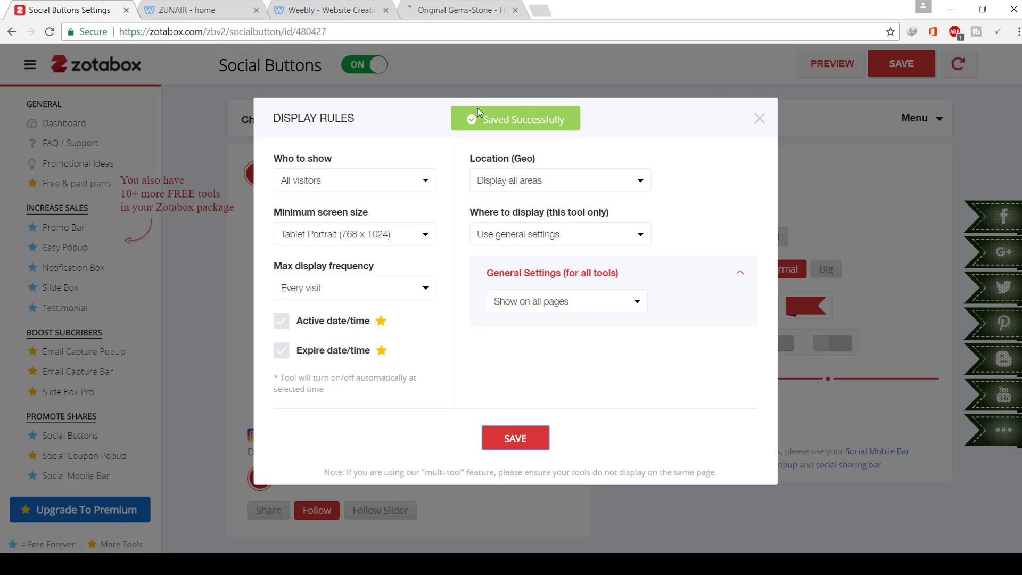
click(760, 119)
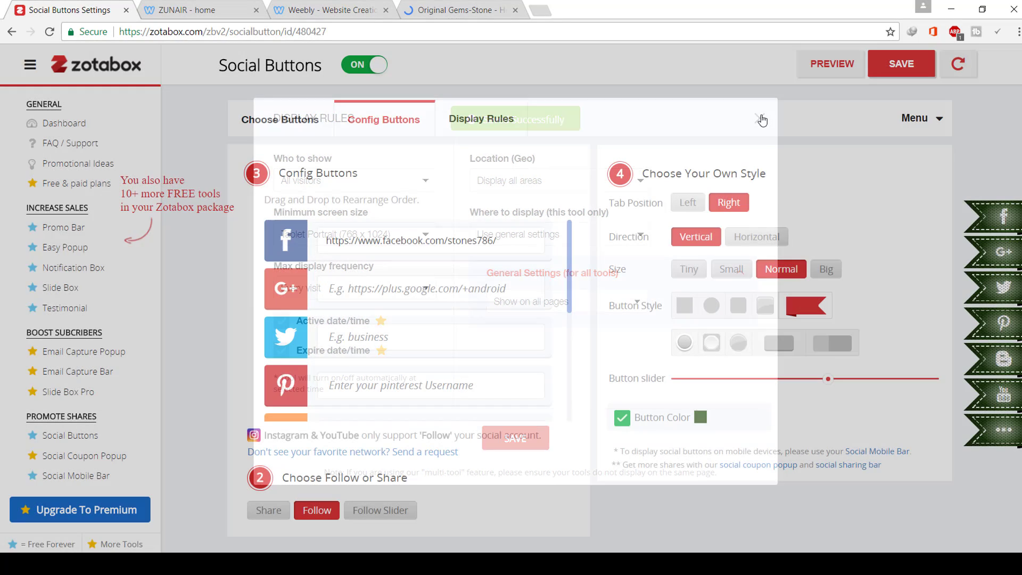
click(899, 65)
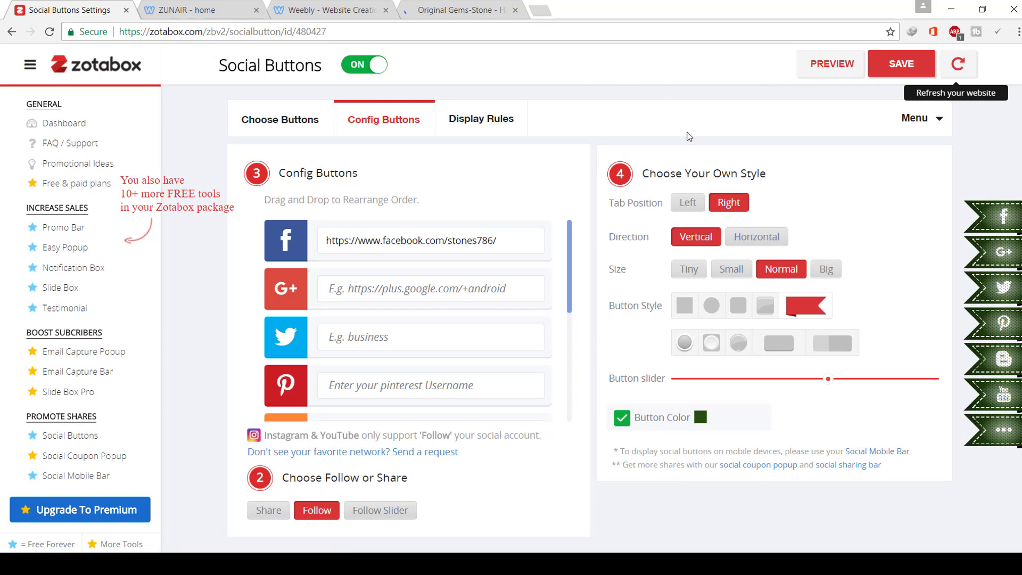
- Publish the ZUNAIR site from the Weebly editor
click(369, 8)
click(446, 8)
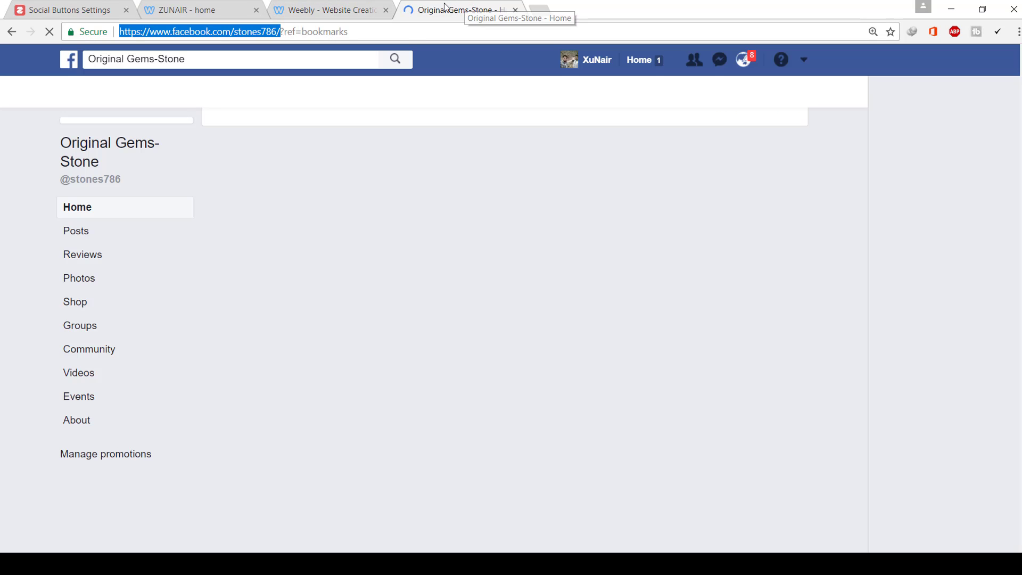
click(344, 10)
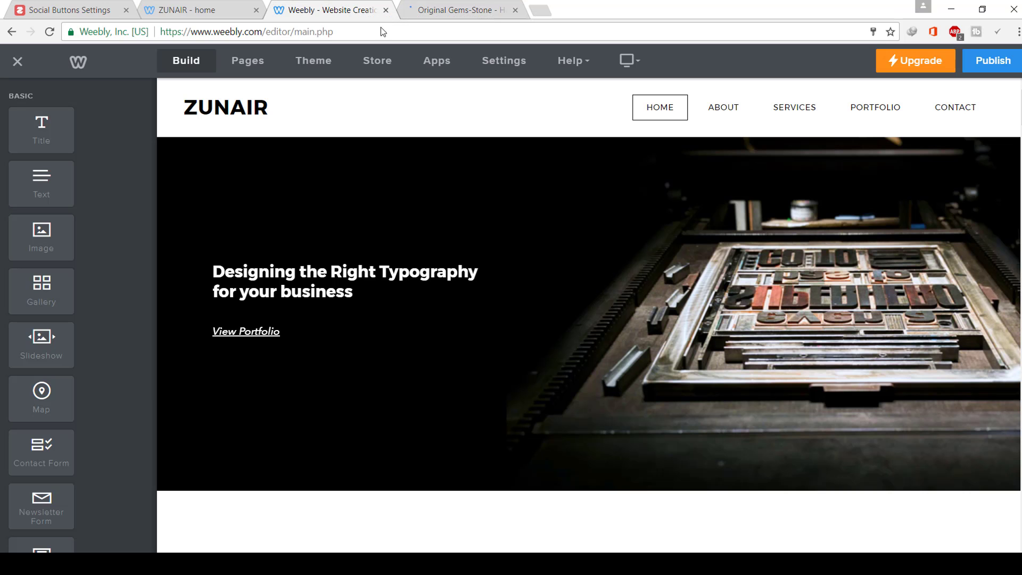
click(986, 69)
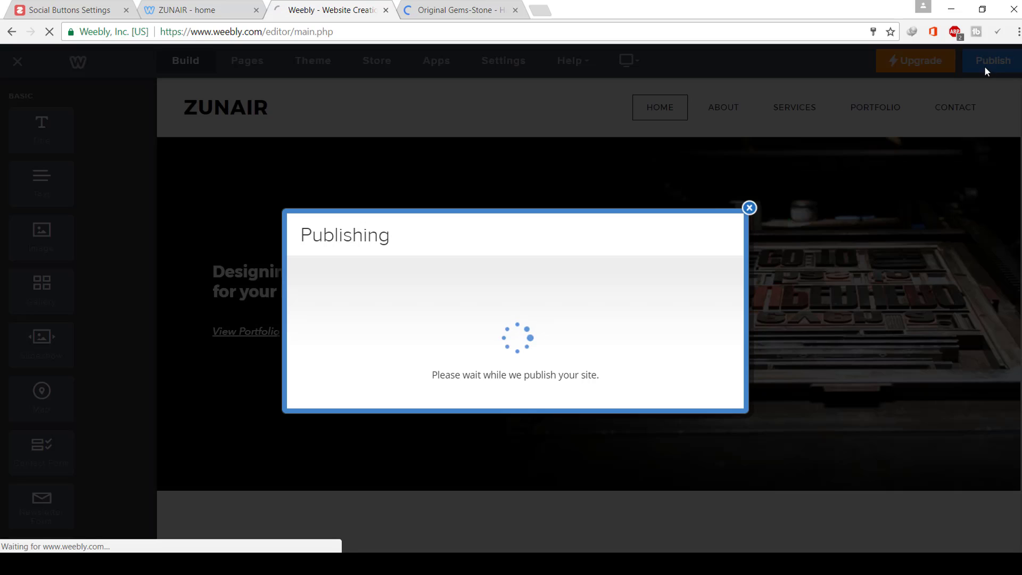
- Open the live site at zunair.weebly.com and close the Facebook and older home tabs
click(515, 10)
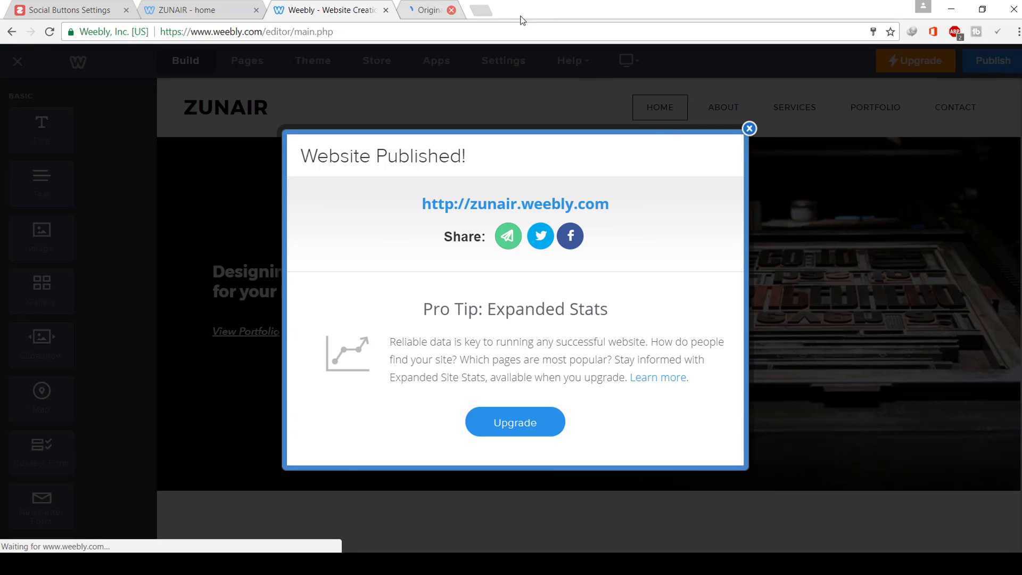
click(568, 204)
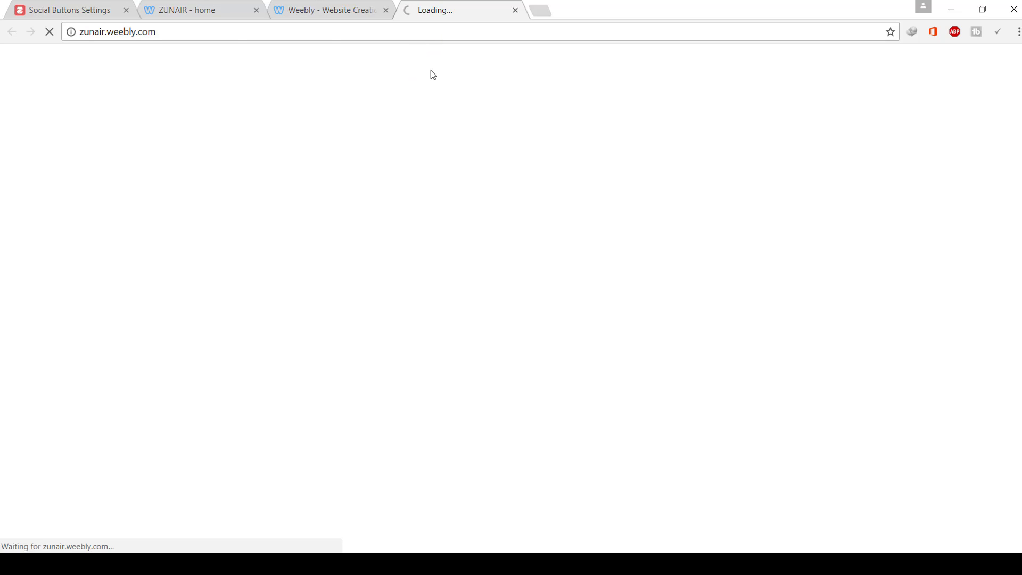
click(342, 11)
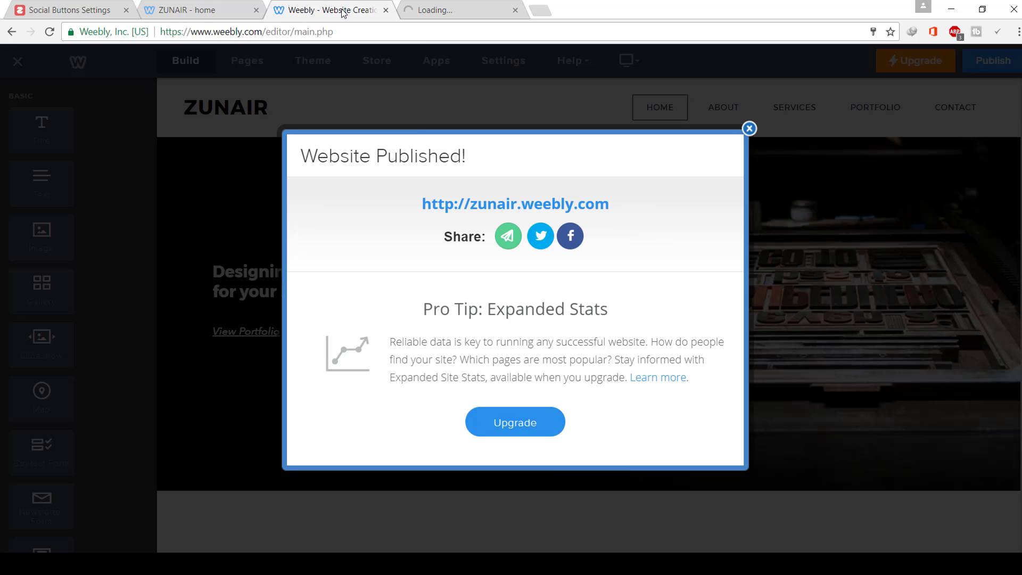
click(746, 131)
click(249, 8)
click(256, 11)
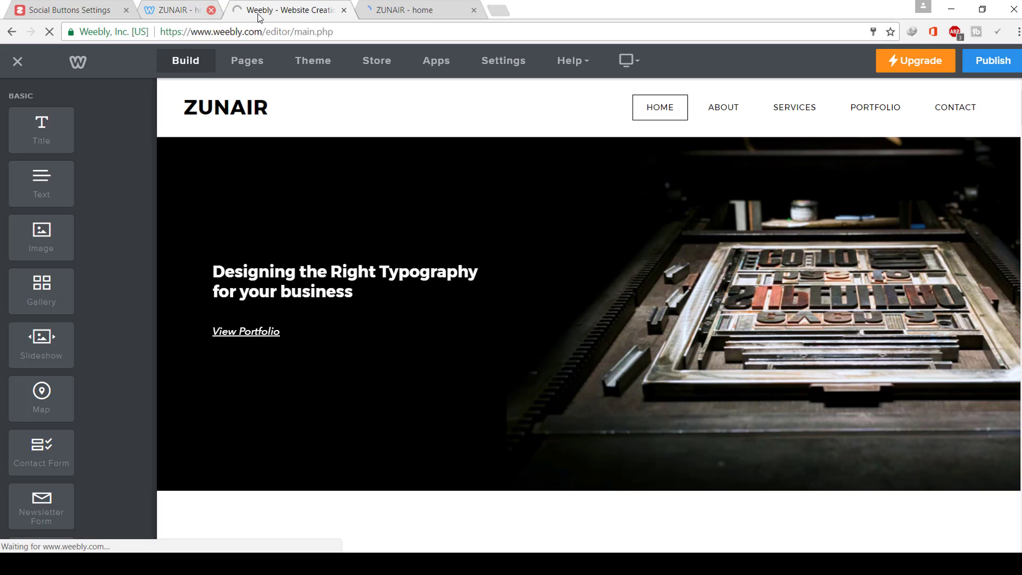
click(305, 7)
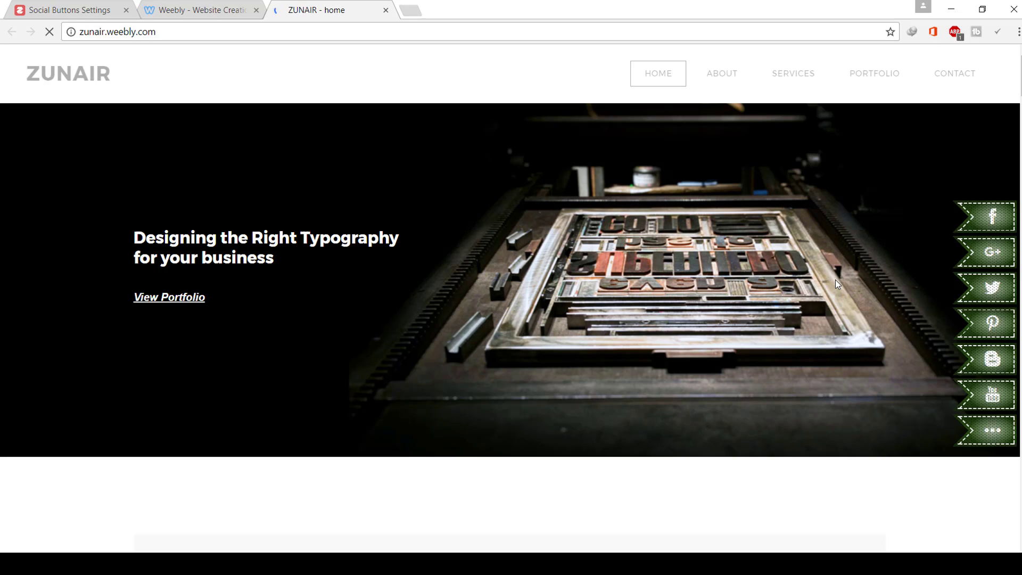
- Test the live ribbon's Facebook button and check it loads facebook.com/stones786
click(983, 228)
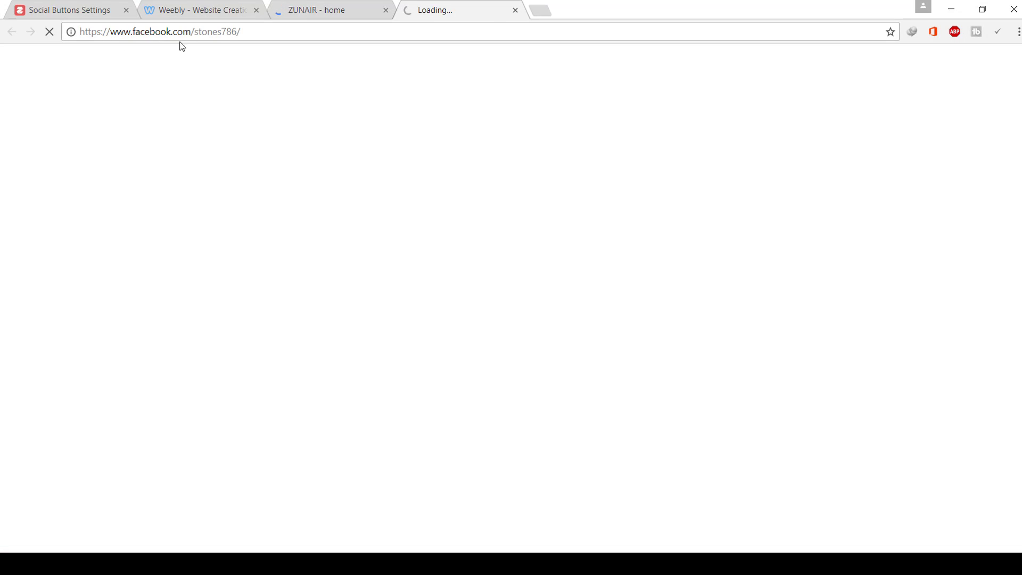
click(304, 8)
click(988, 223)
click(318, 10)
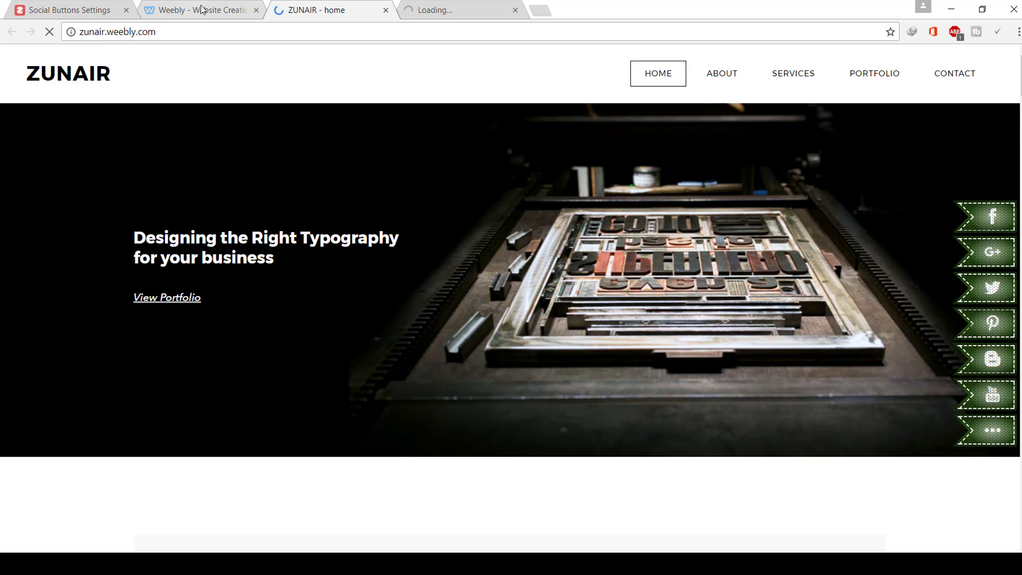
- Close the Facebook tab and return to the Zotabox Social Buttons settings
click(196, 8)
click(67, 8)
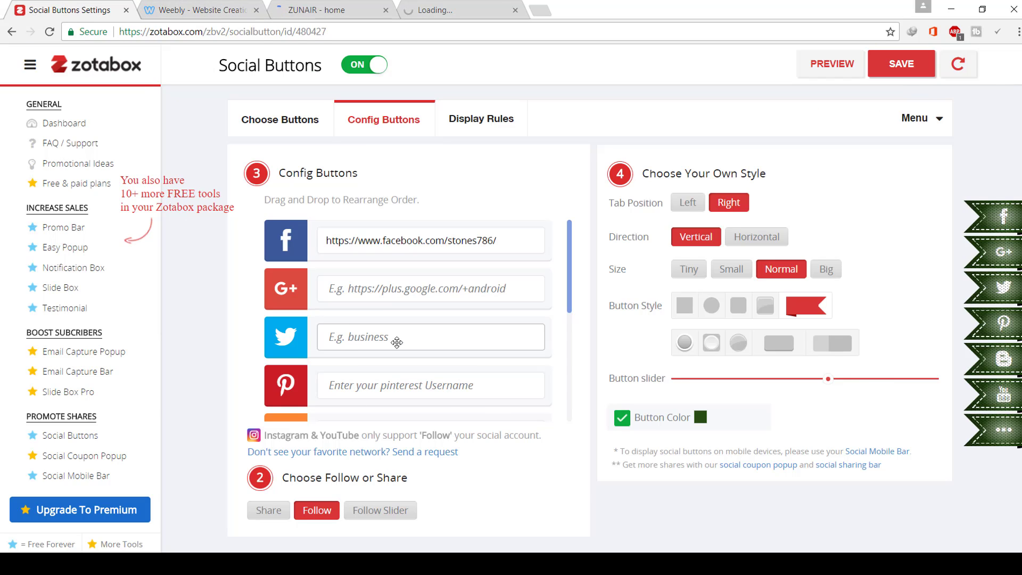
scroll(399, 338, down, 4)
scroll(400, 340, up, 5)
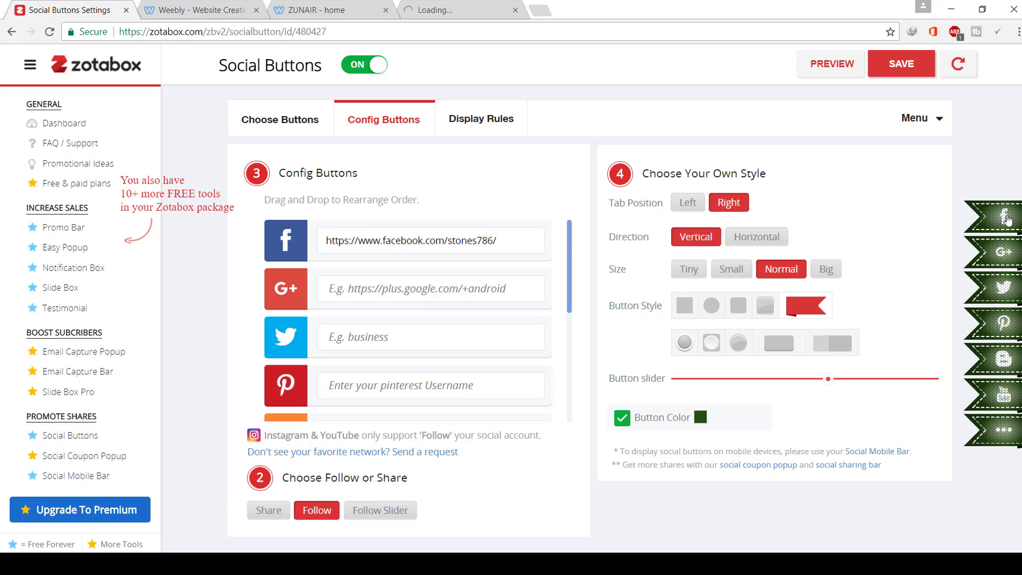
click(431, 6)
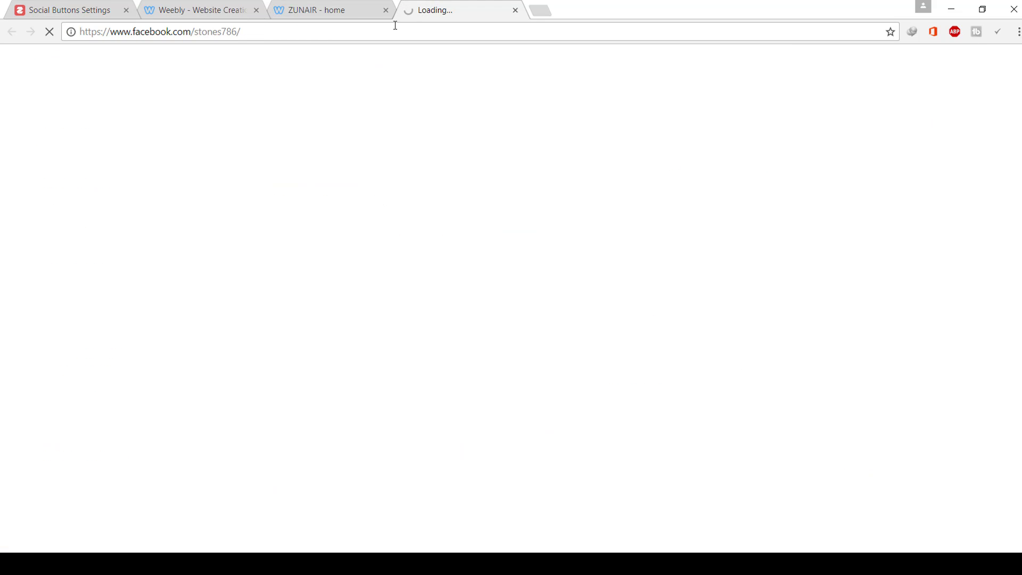
click(515, 11)
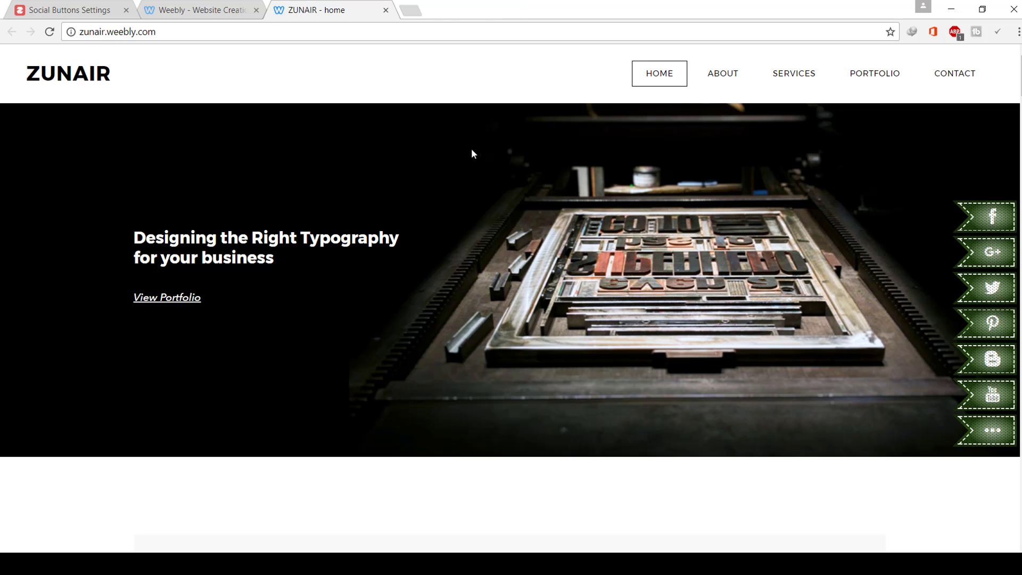
click(242, 9)
click(81, 13)
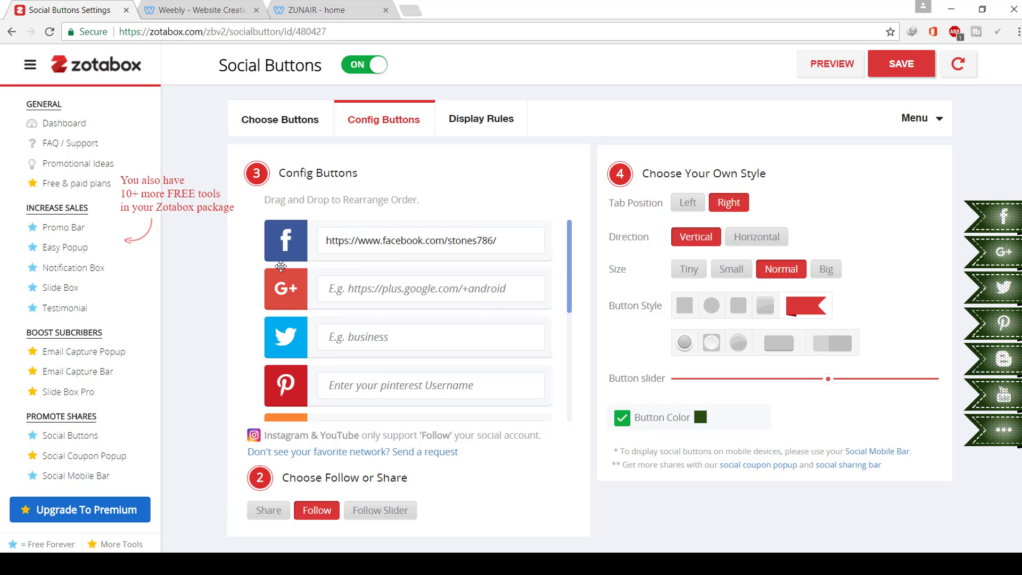
- Switch the social buttons to the follow slider option
scroll(281, 379, down, 5)
scroll(276, 362, up, 5)
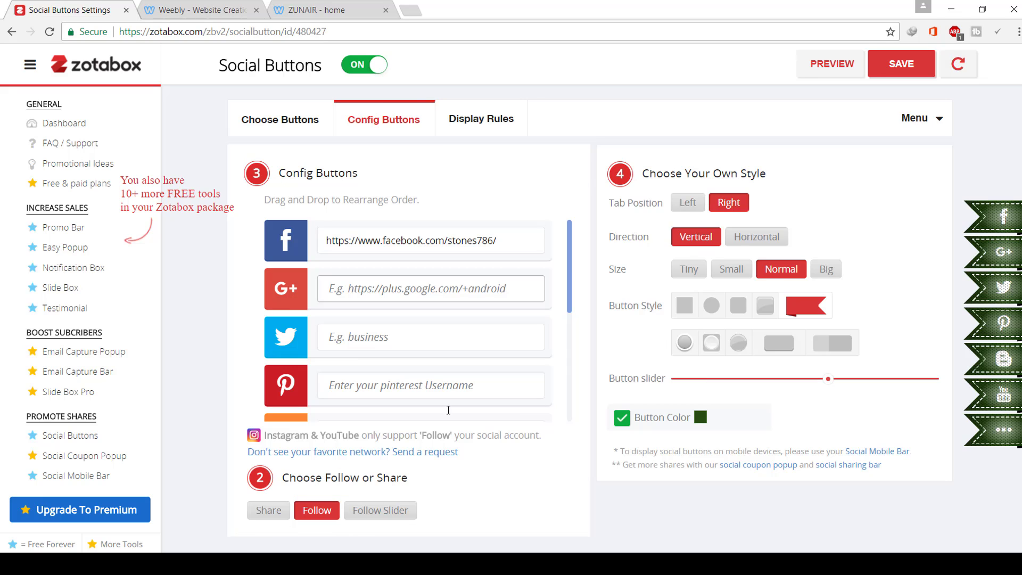
click(381, 510)
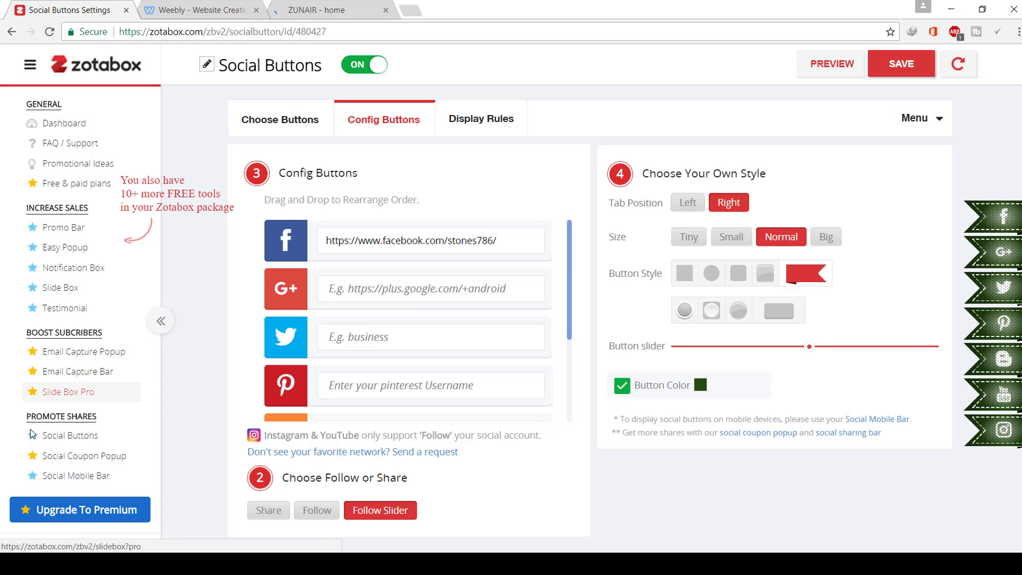
- Open the Promo Bar settings under INCREASE SALES in the sidebar
scroll(59, 450, down, 2)
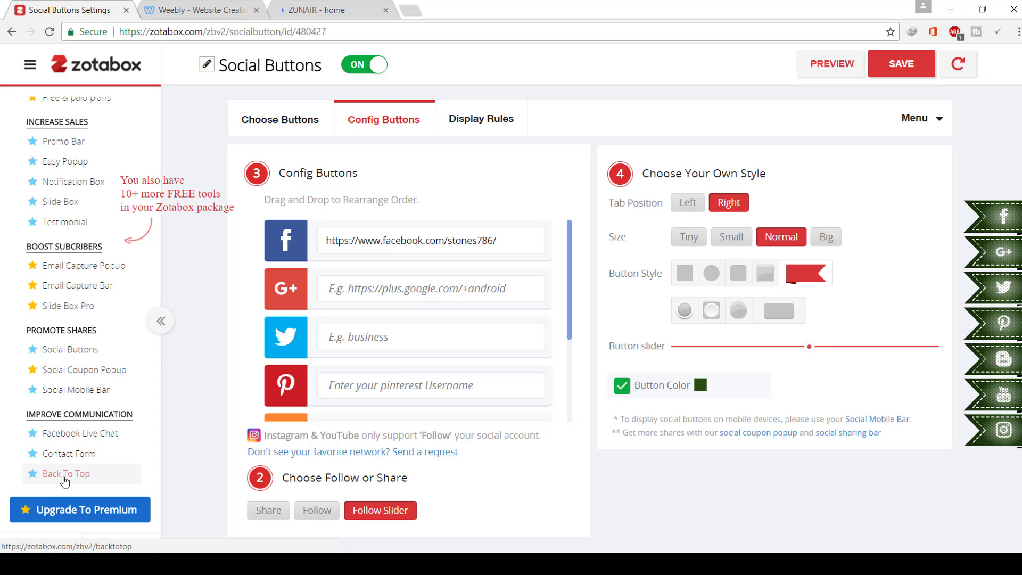
scroll(75, 436, up, 2)
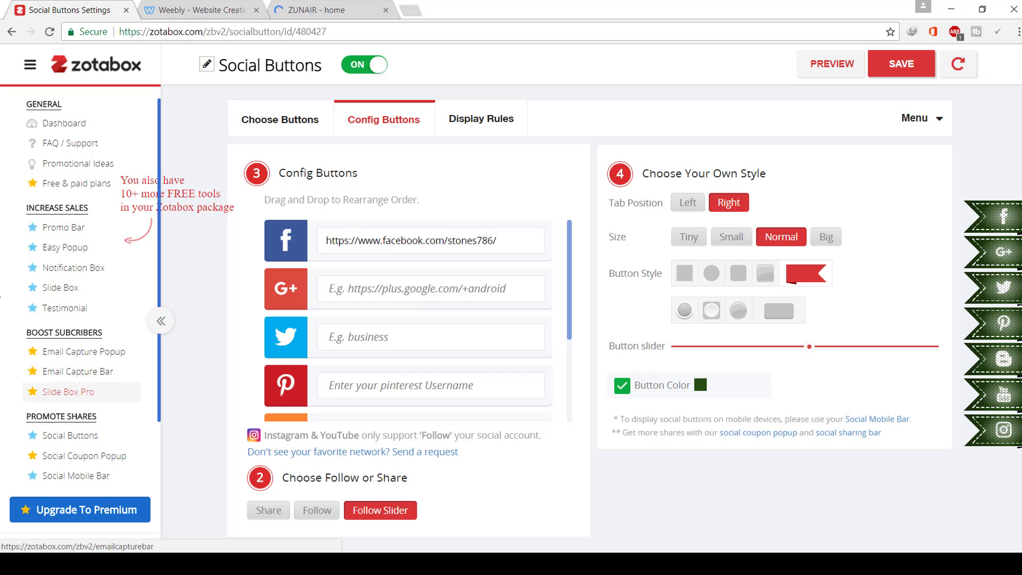
click(70, 232)
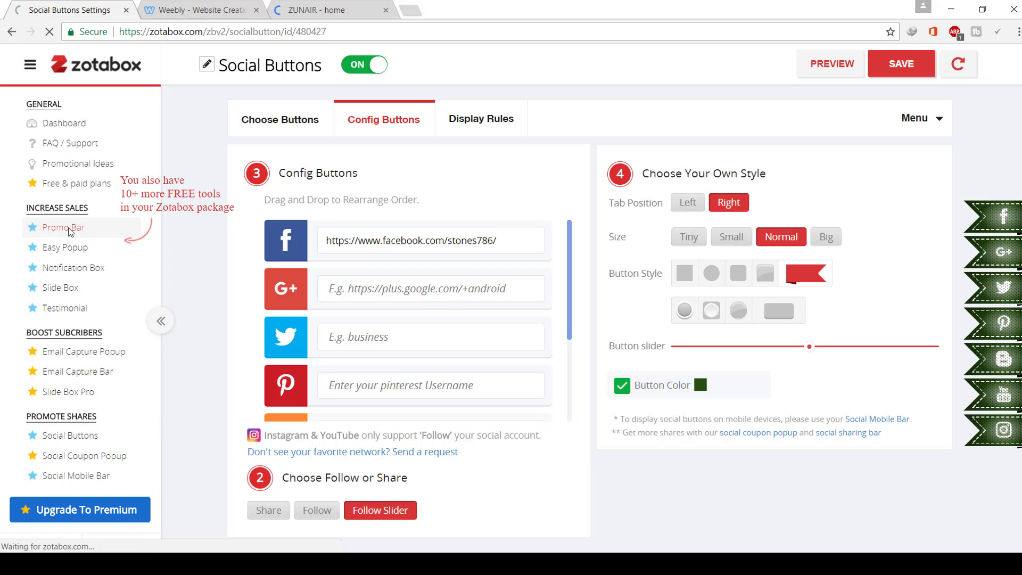
- Return to the Promo Bar settings and view its Extra Features
click(274, 7)
click(142, 4)
click(106, 7)
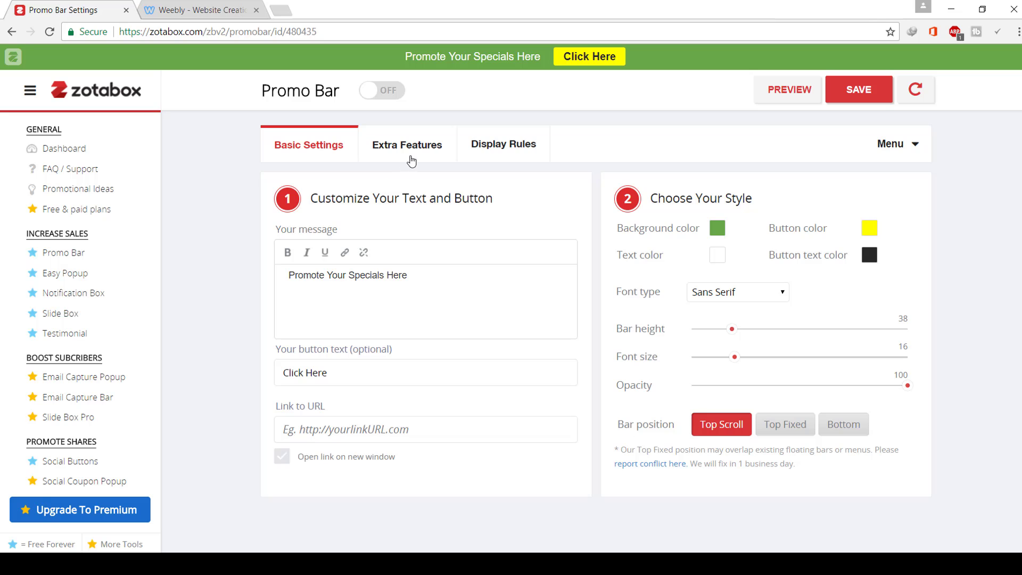
click(412, 161)
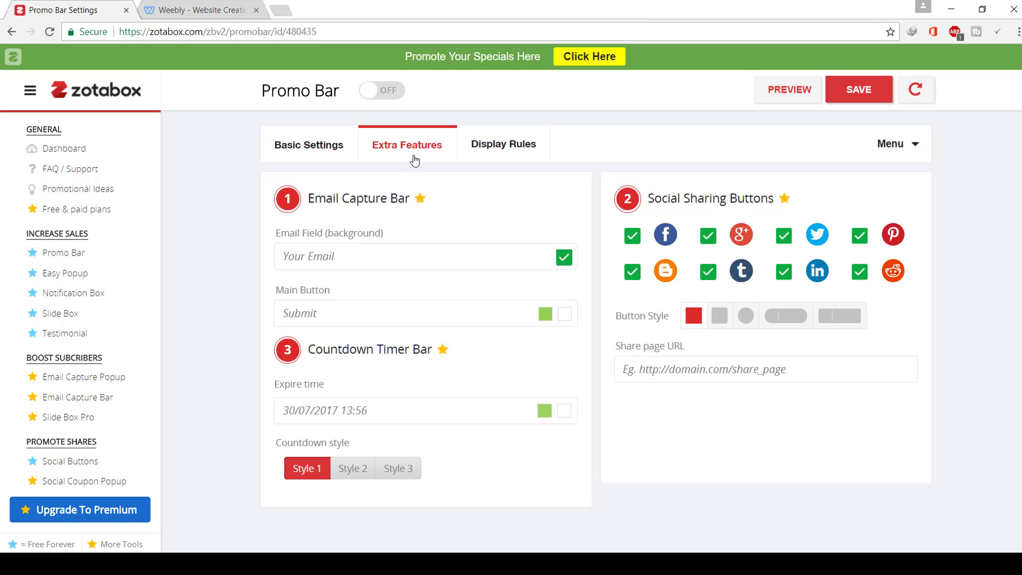
- Decline the premium email capture upgrade and go to the Easy Popup settings
click(315, 258)
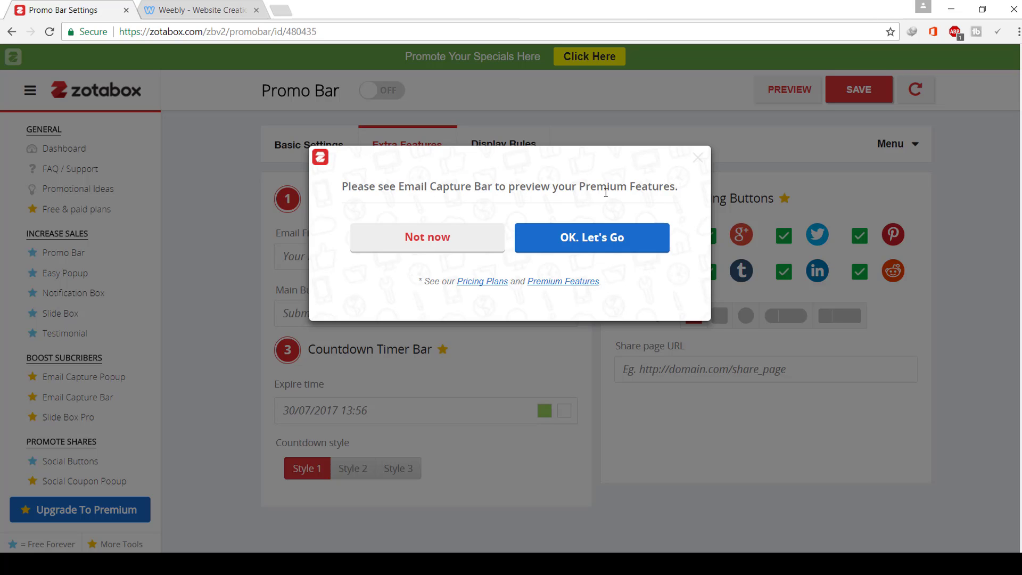
click(421, 248)
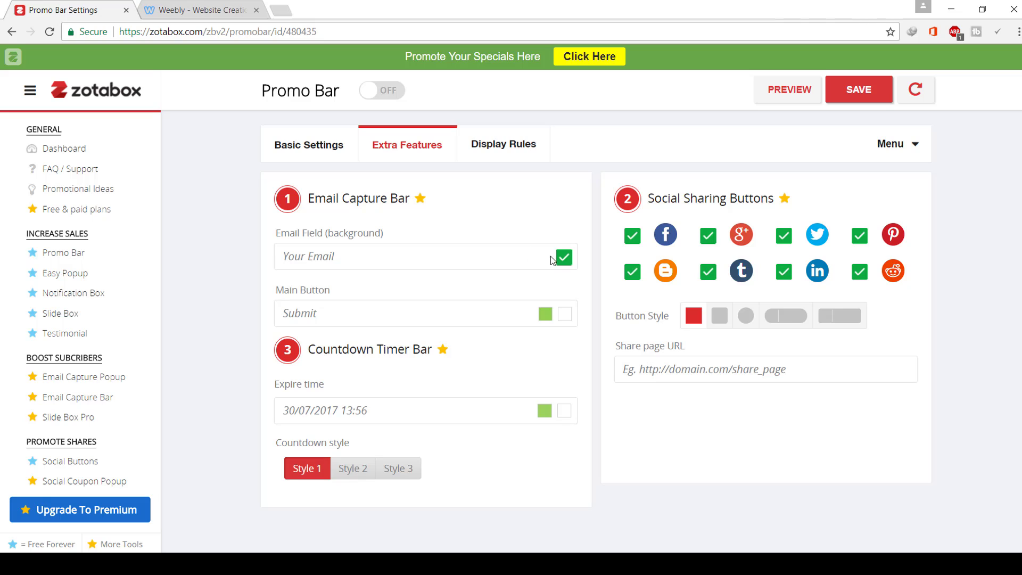
click(314, 148)
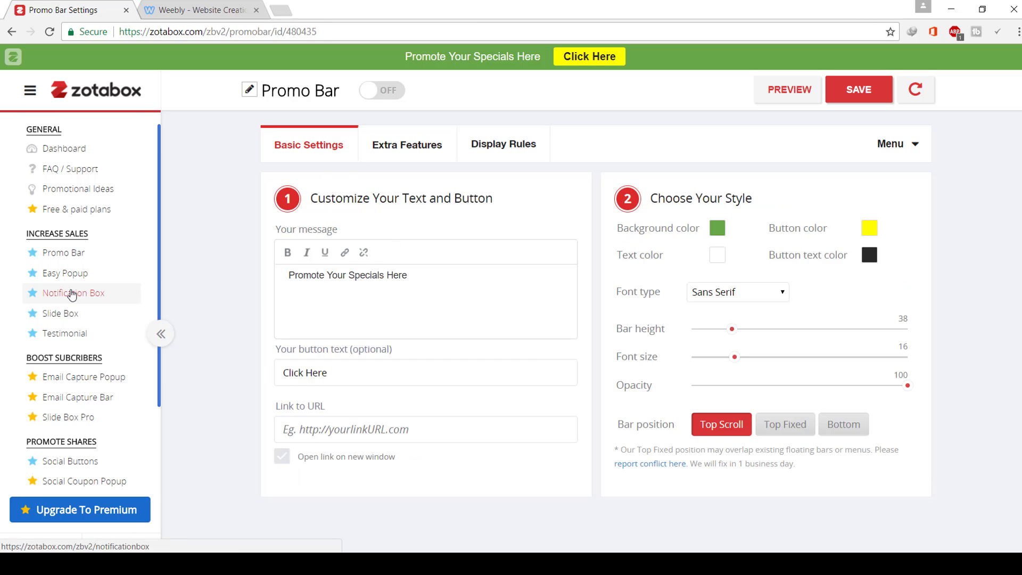
click(64, 274)
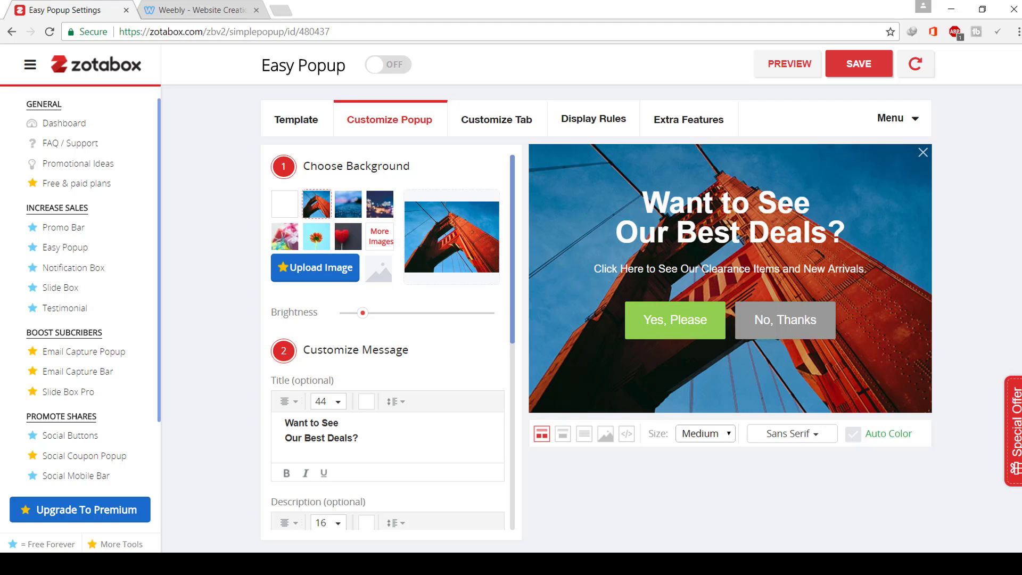
- Set the popup background to the red heart picture
drag(868, 269, 640, 210)
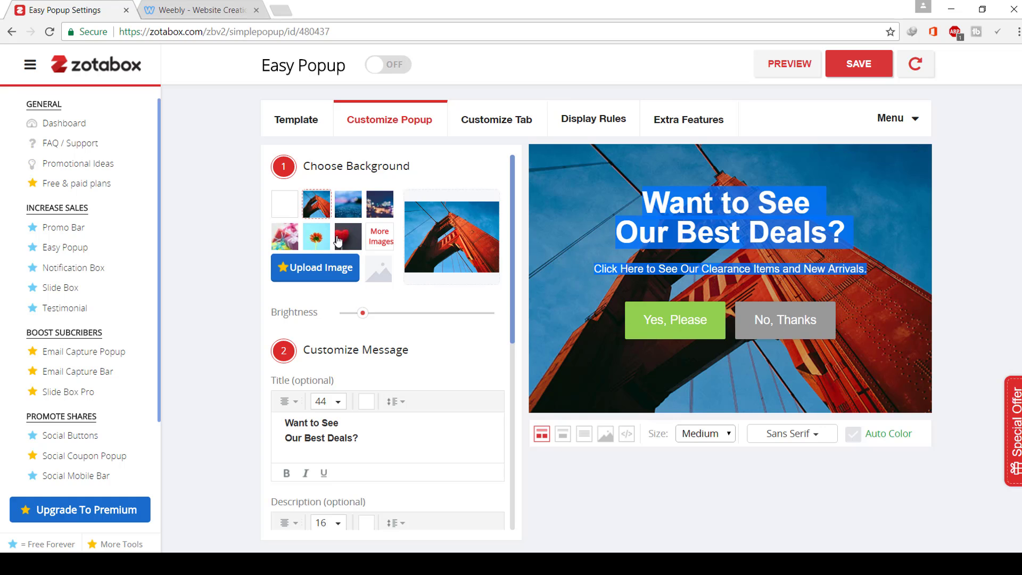
click(318, 235)
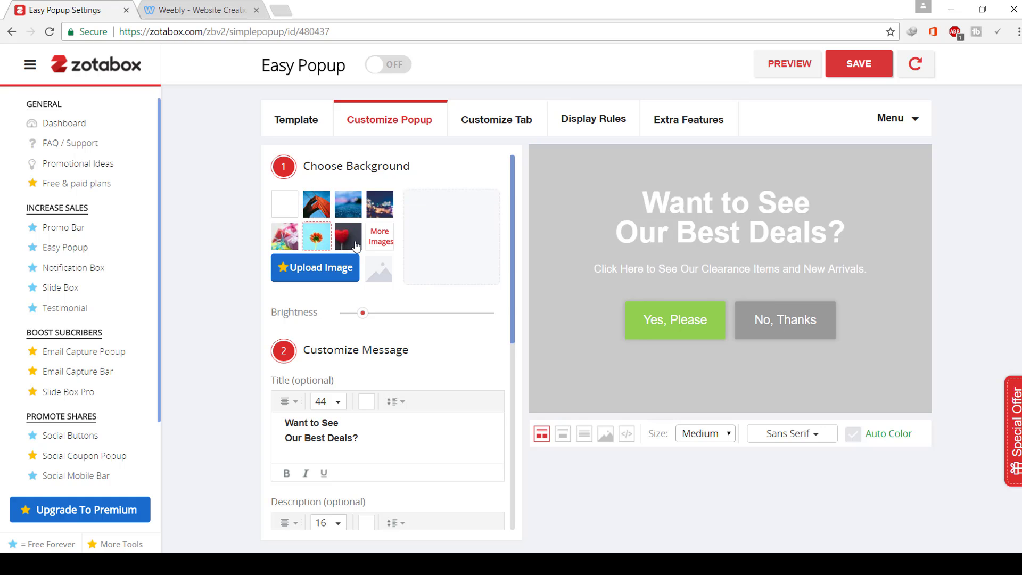
click(355, 244)
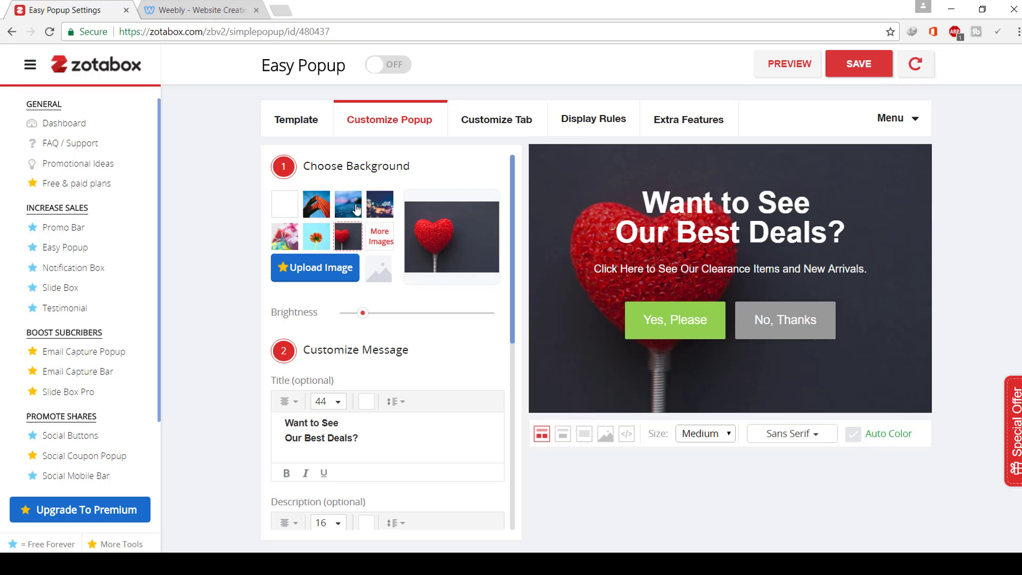
- Review the popup's title and description text, then go to the Customize Tab settings
scroll(385, 320, down, 6)
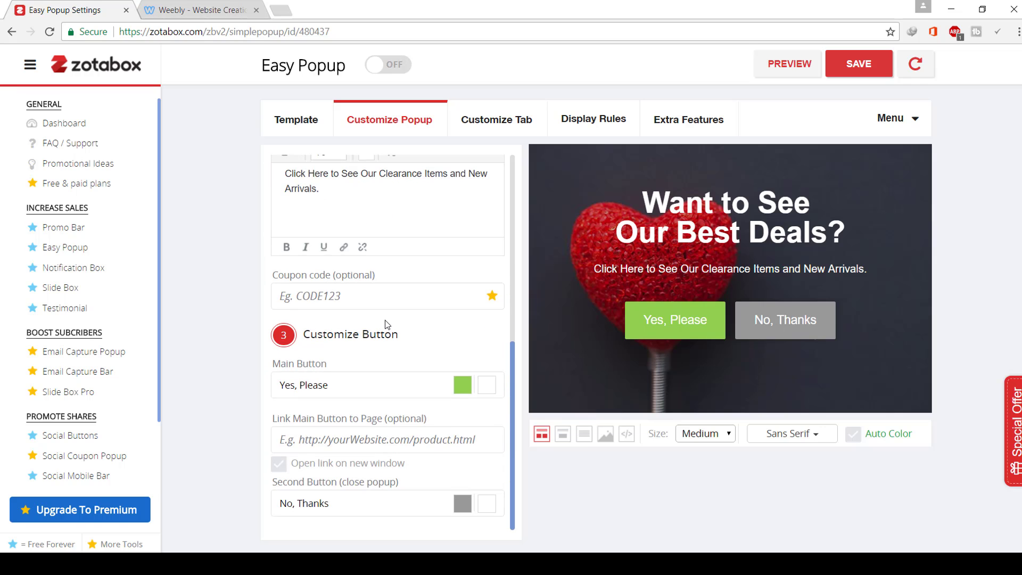
scroll(385, 320, up, 6)
scroll(385, 320, down, 3)
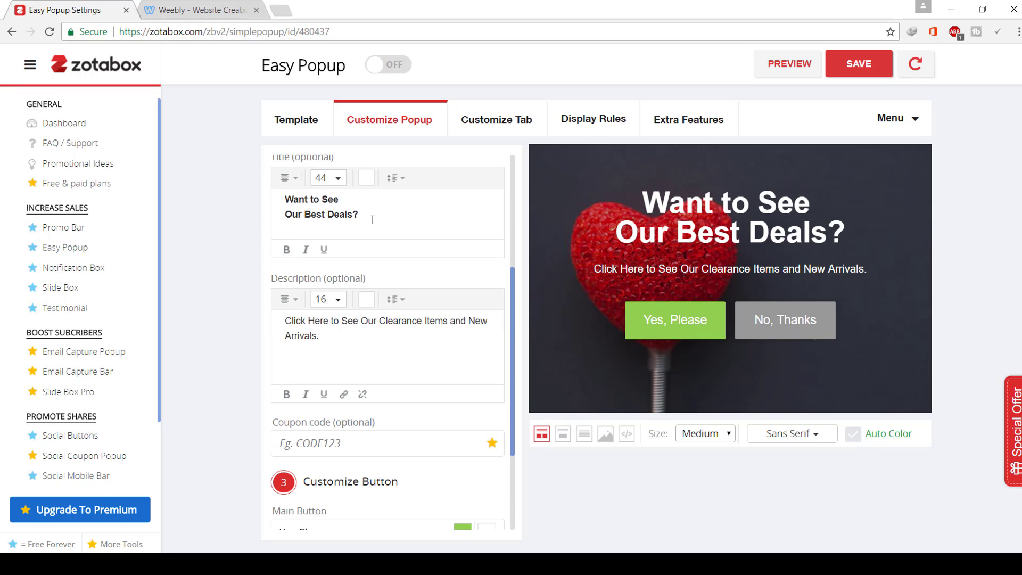
drag(373, 220, 295, 220)
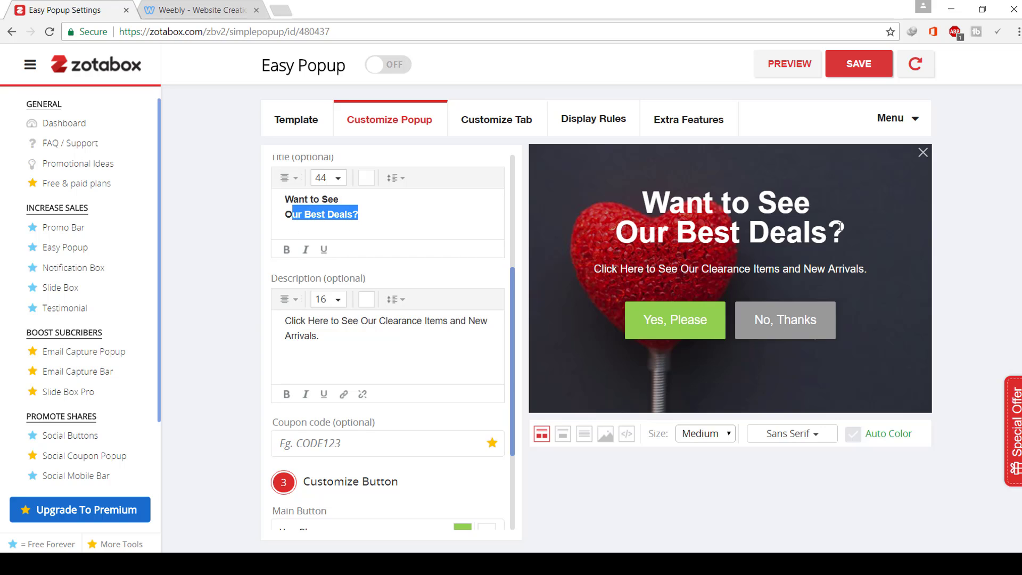
drag(839, 228, 506, 151)
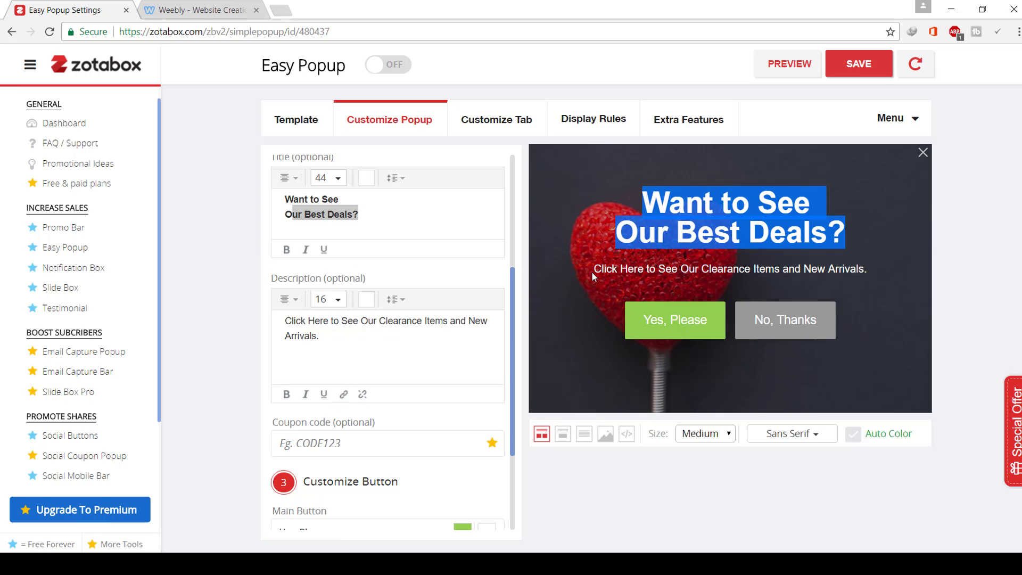
drag(592, 271, 866, 275)
scroll(378, 412, down, 3)
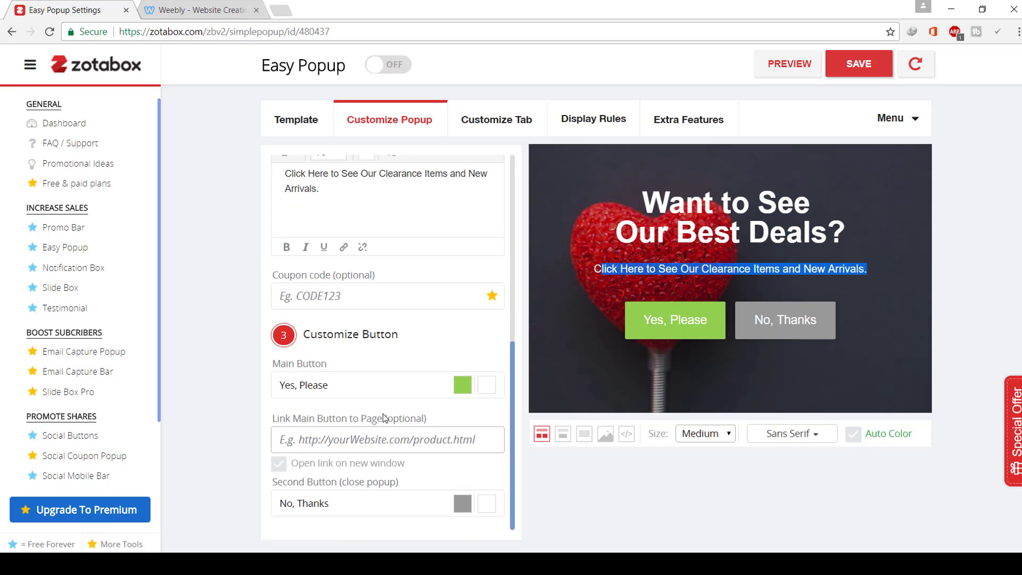
click(497, 120)
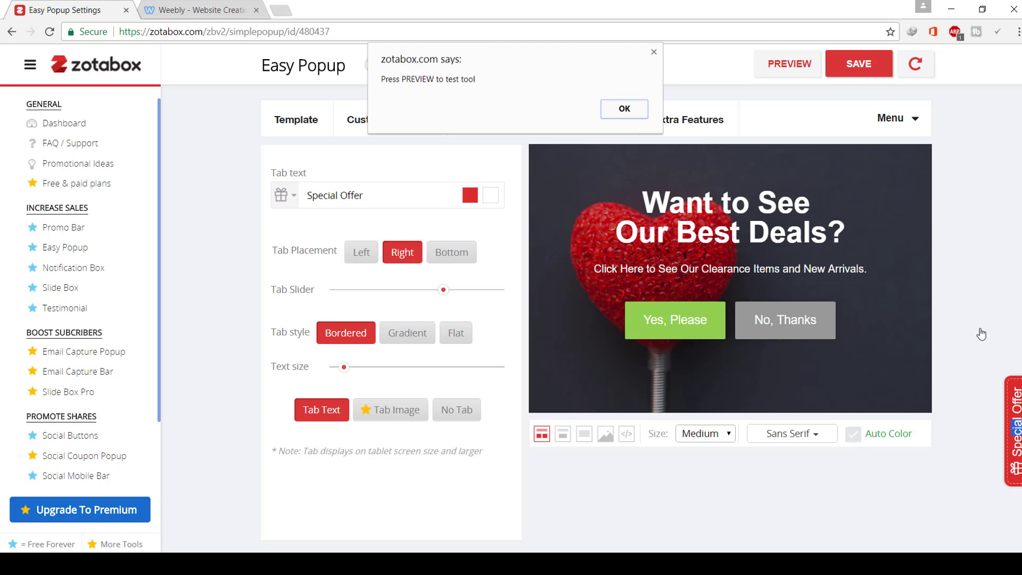
- Set the Special Offer tab placement to Left after trying Right and Bottom
click(655, 53)
click(354, 254)
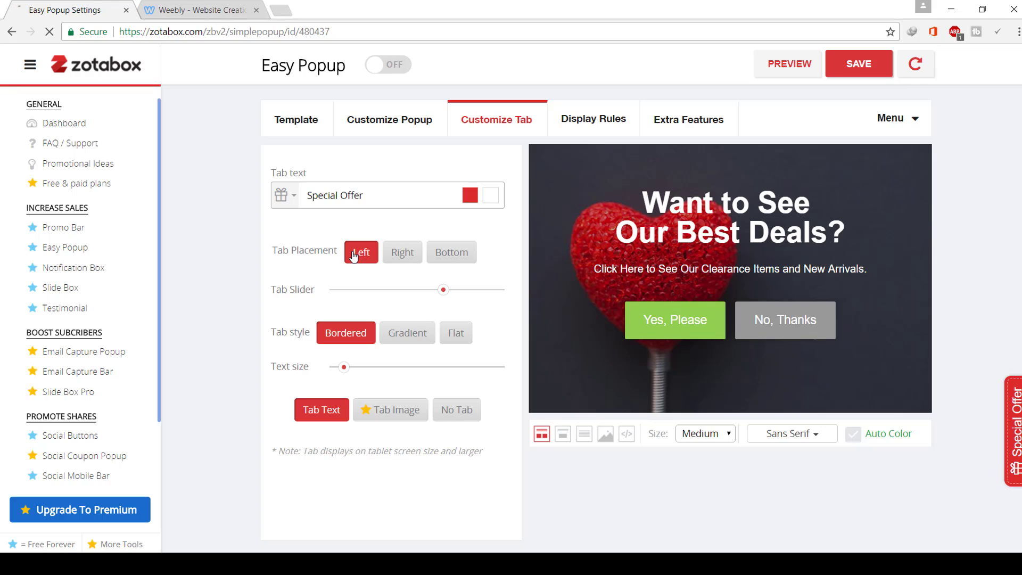
click(401, 257)
click(447, 260)
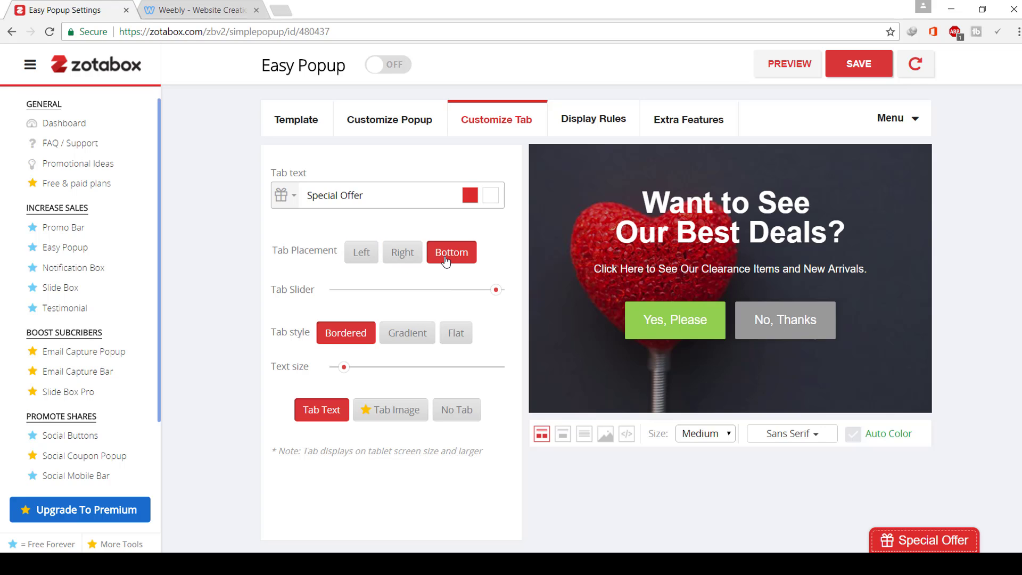
click(389, 260)
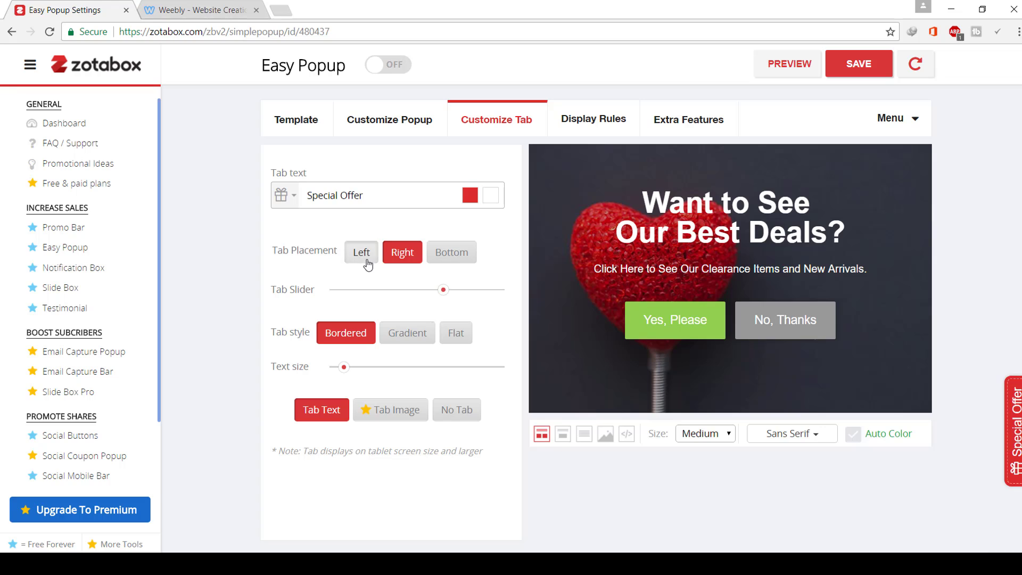
click(362, 256)
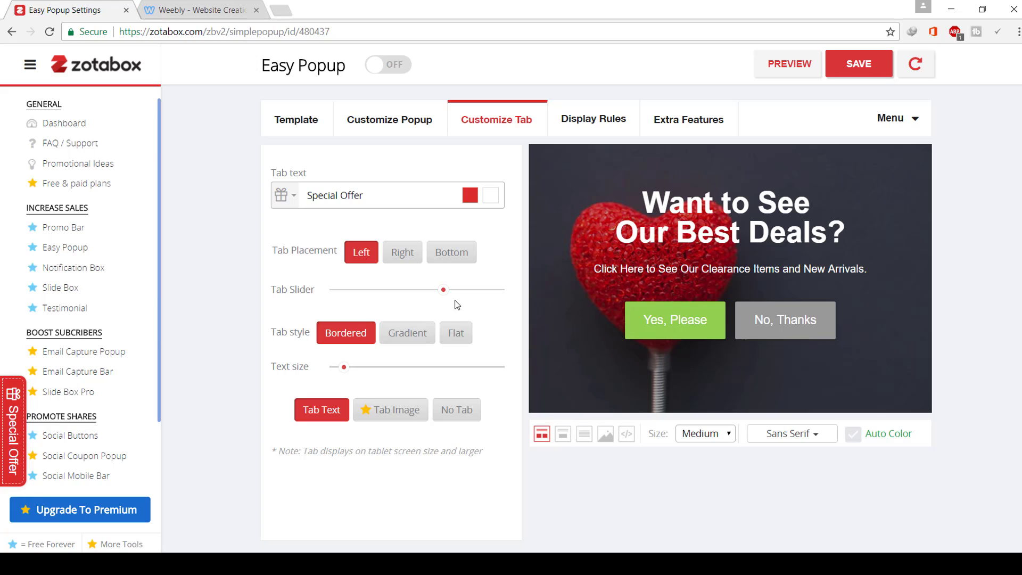
- Give the tab the Gradient style and bring up the popup's Display Rules
click(416, 333)
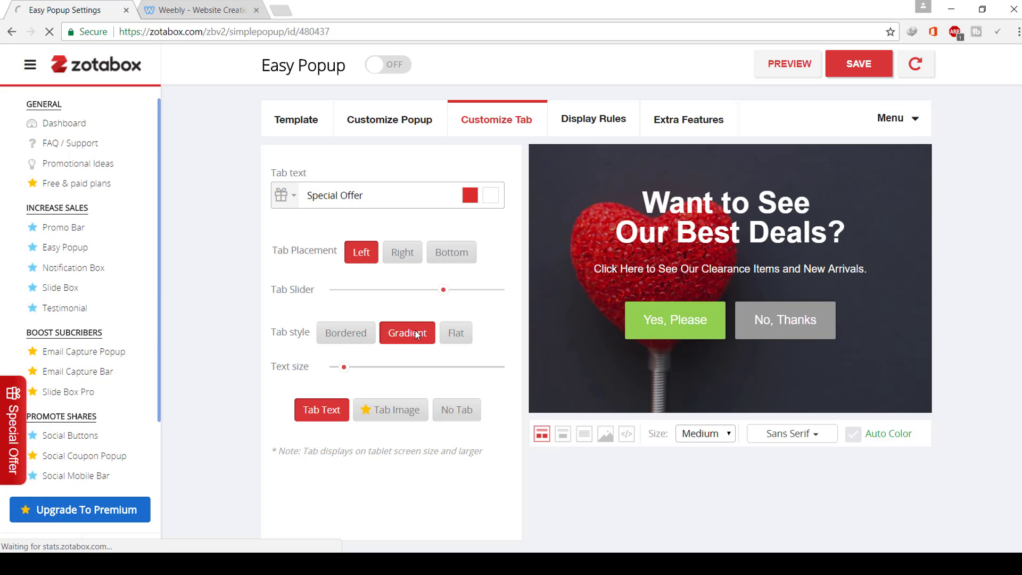
click(450, 334)
click(388, 336)
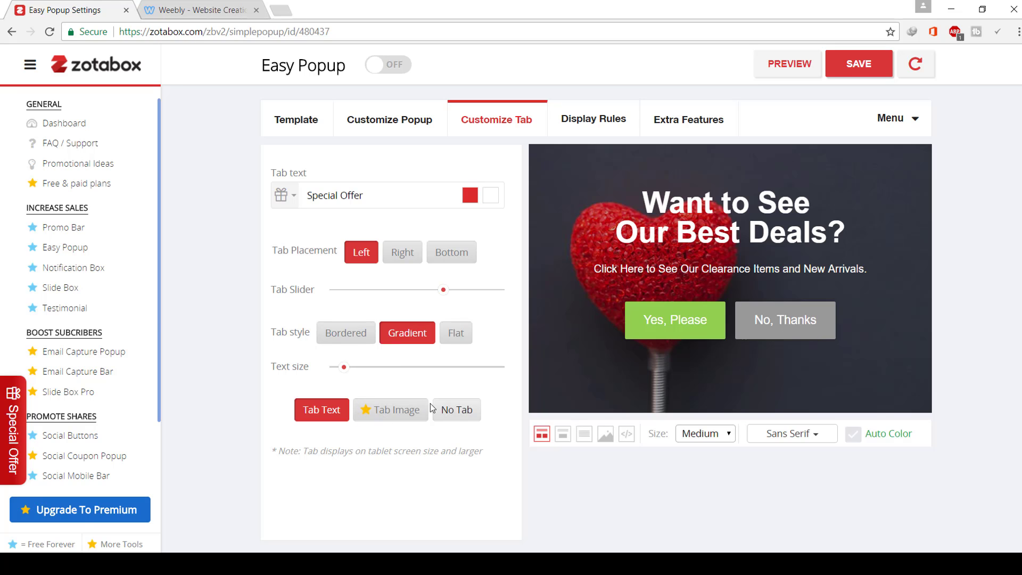
click(592, 108)
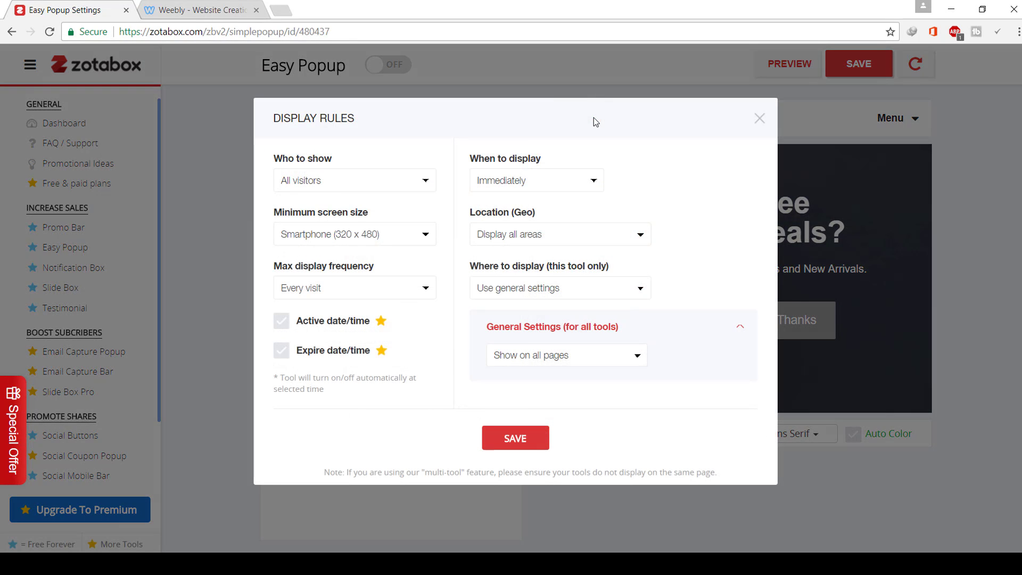
- Save the popup's display rules and the Easy Popup settings
click(528, 446)
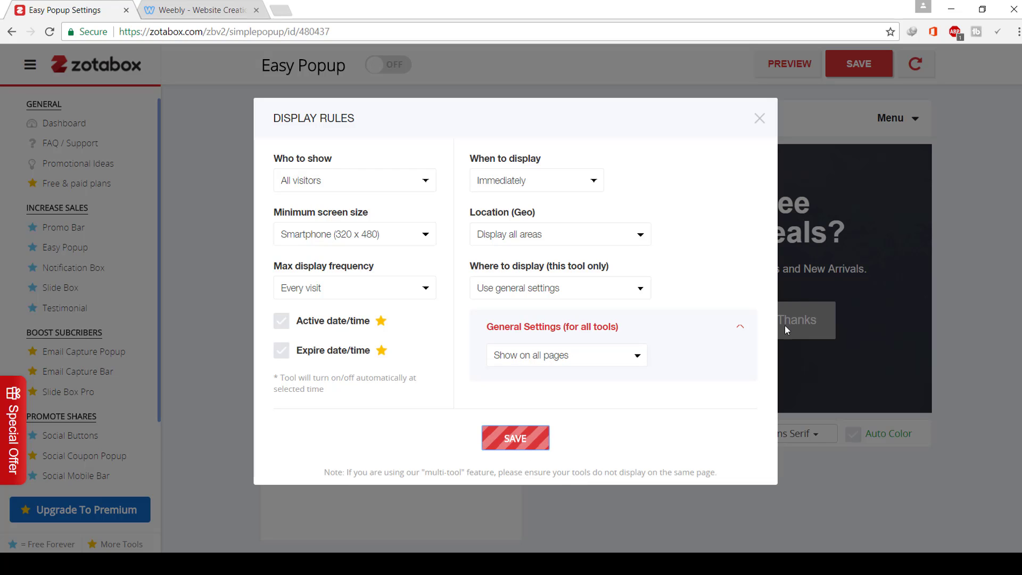
click(759, 118)
click(848, 74)
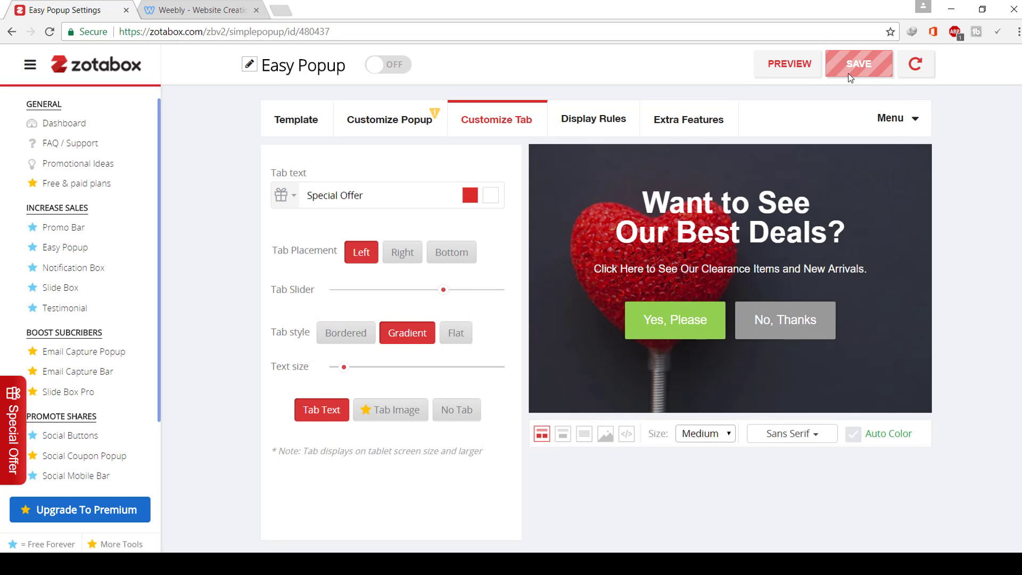
- Switch Easy Popup ON, save, and reload the live site in a new tab
click(389, 66)
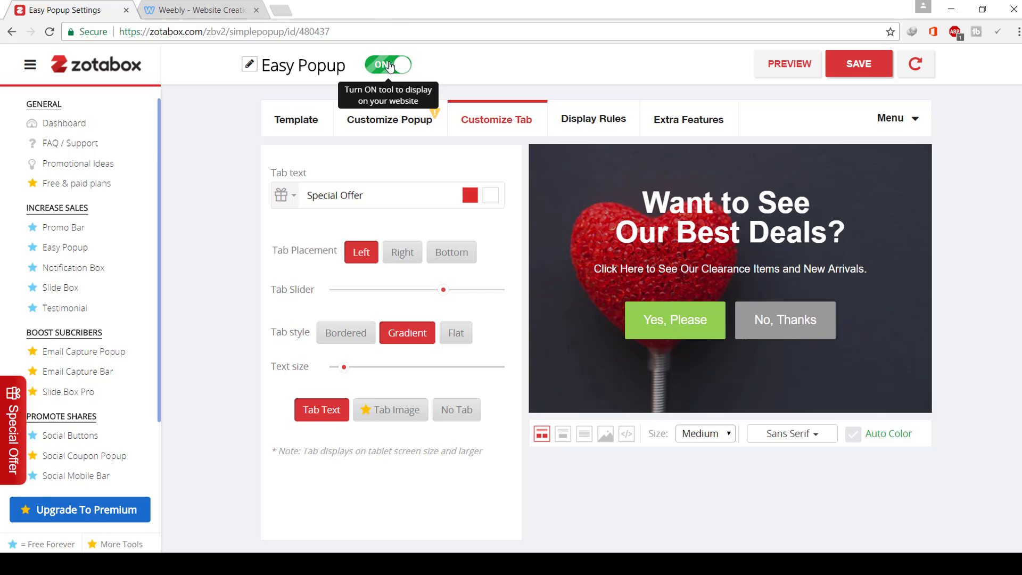
click(843, 61)
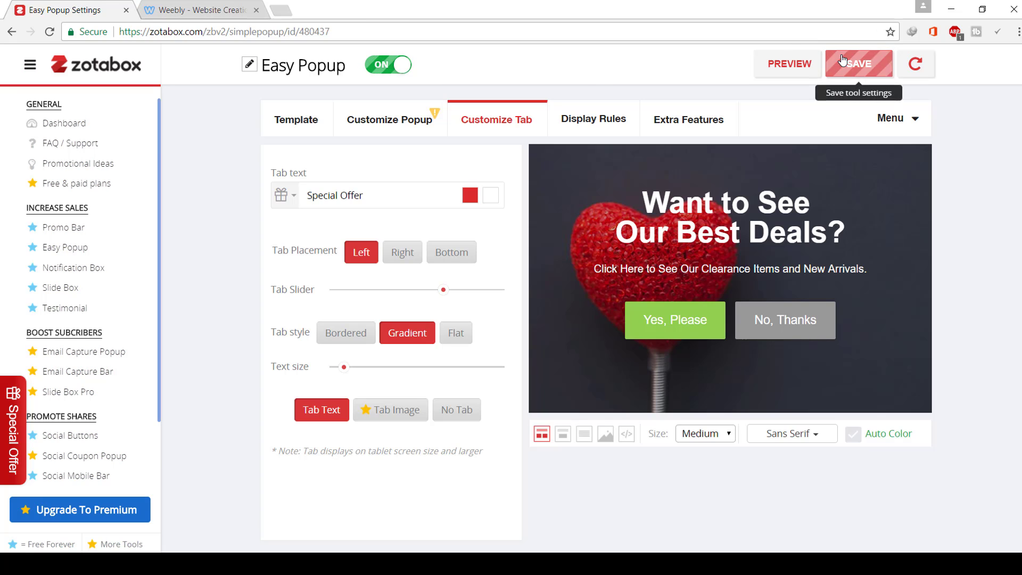
click(917, 67)
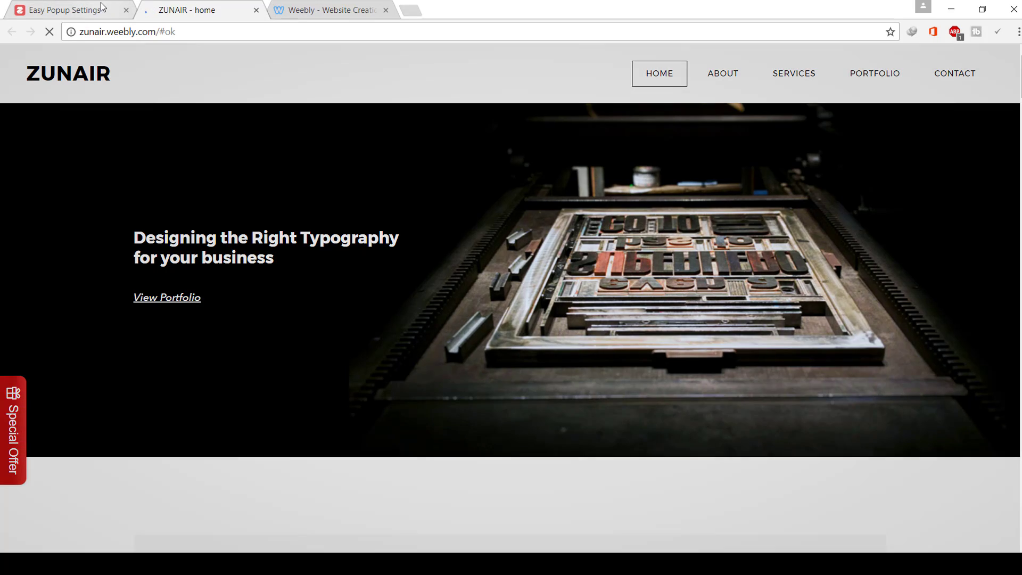
- Go to Zotabox and back to the live ZUNAIR home page with its green social ribbon and red Special Offer tab
click(103, 7)
click(197, 6)
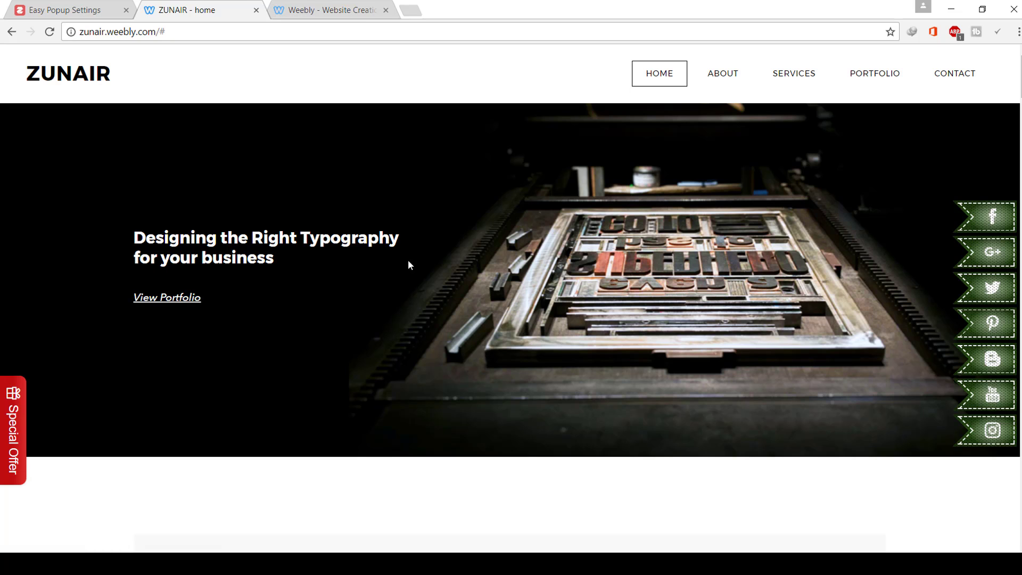
- Review the Easy Popup customisation, checking the close-button label and main-button link fields
click(59, 4)
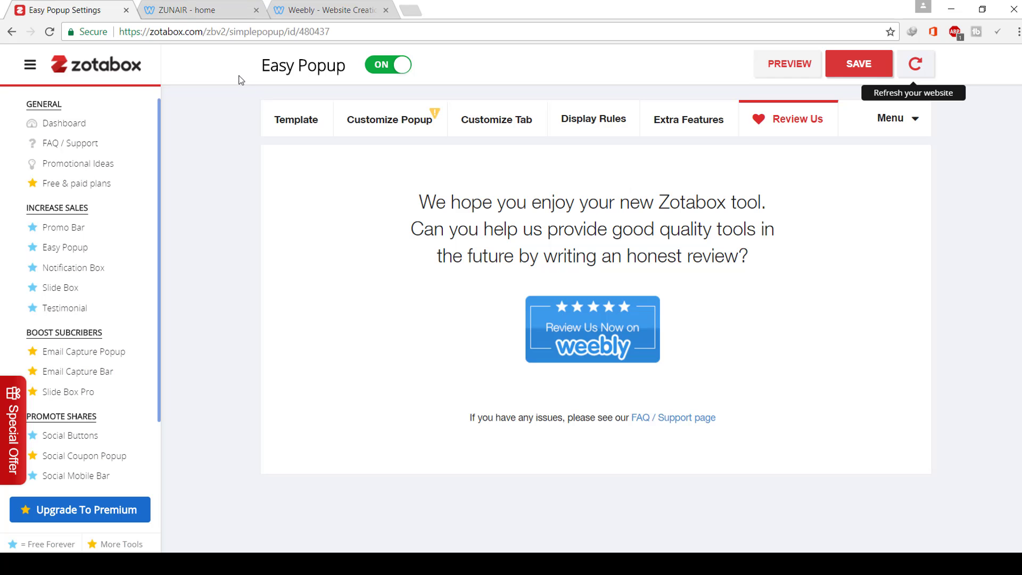
click(413, 125)
scroll(461, 344, down, 5)
scroll(462, 344, down, 1)
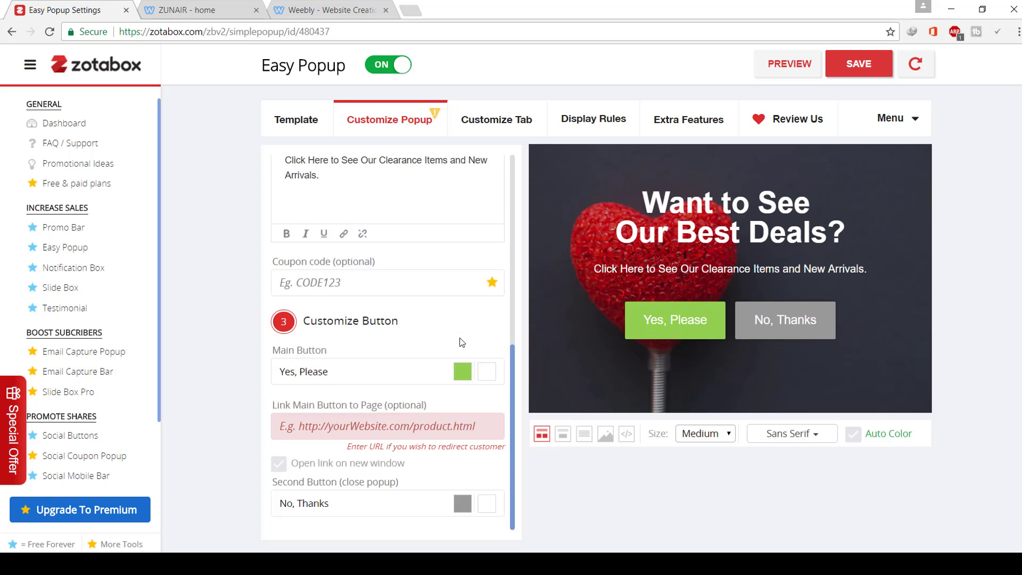
click(333, 505)
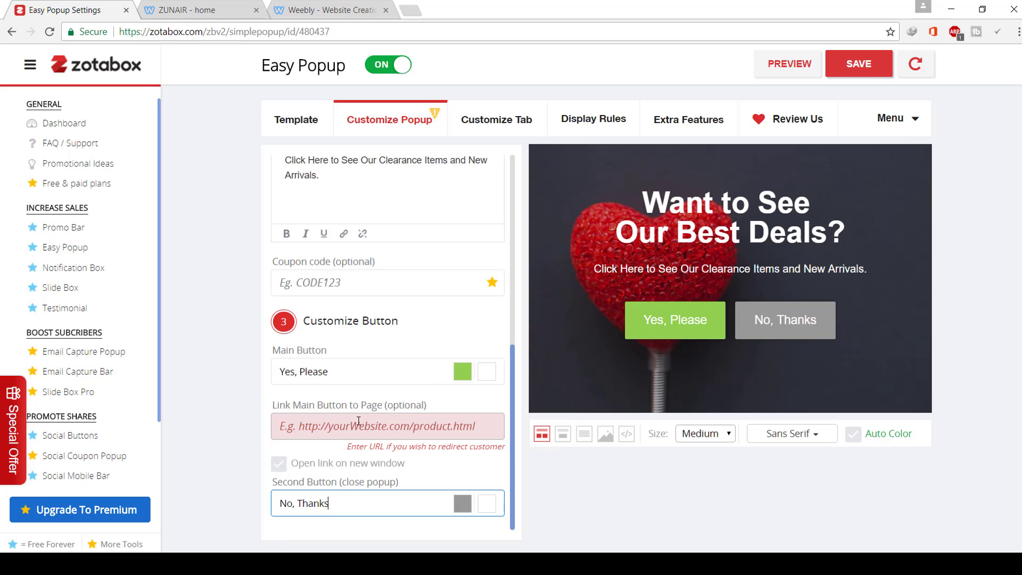
click(382, 431)
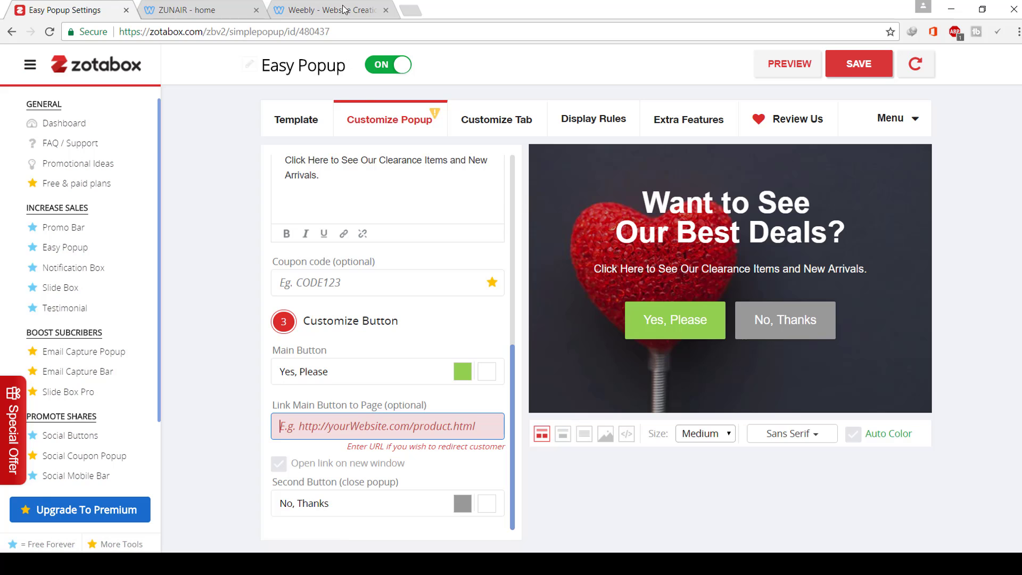
- Open the Notification Box settings and close the old published ZUNAIR tab
click(101, 272)
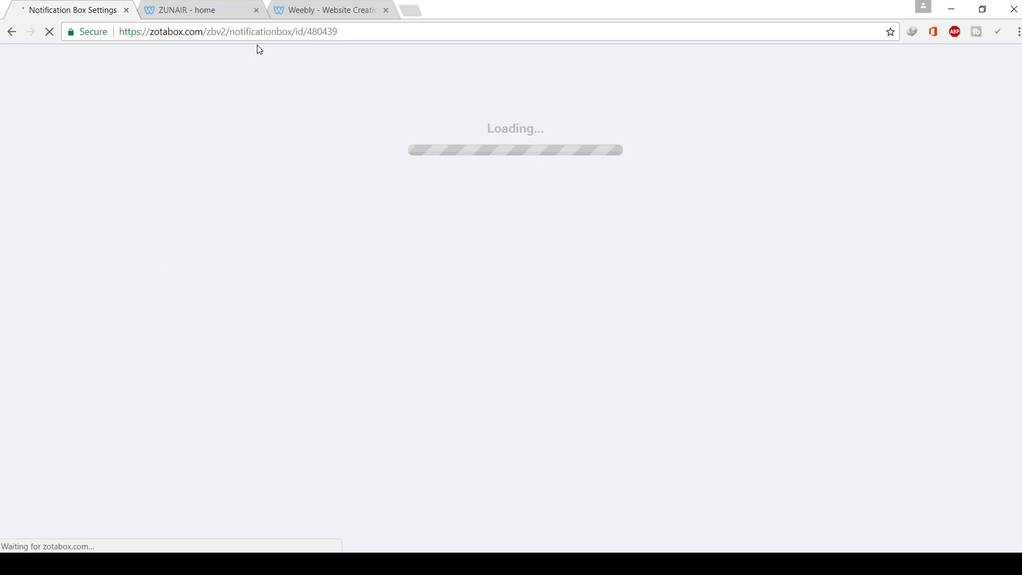
click(302, 5)
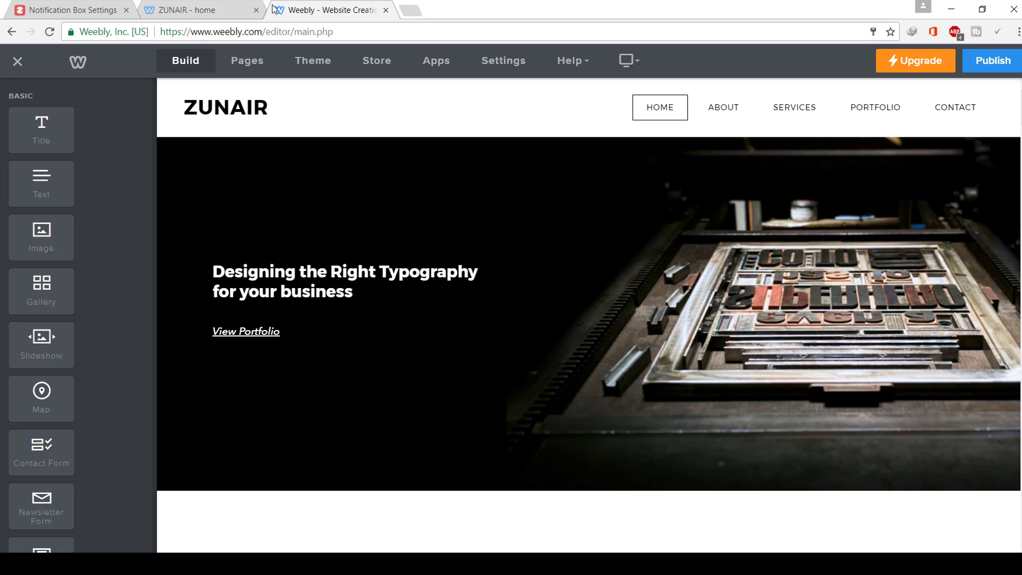
click(256, 10)
click(69, 10)
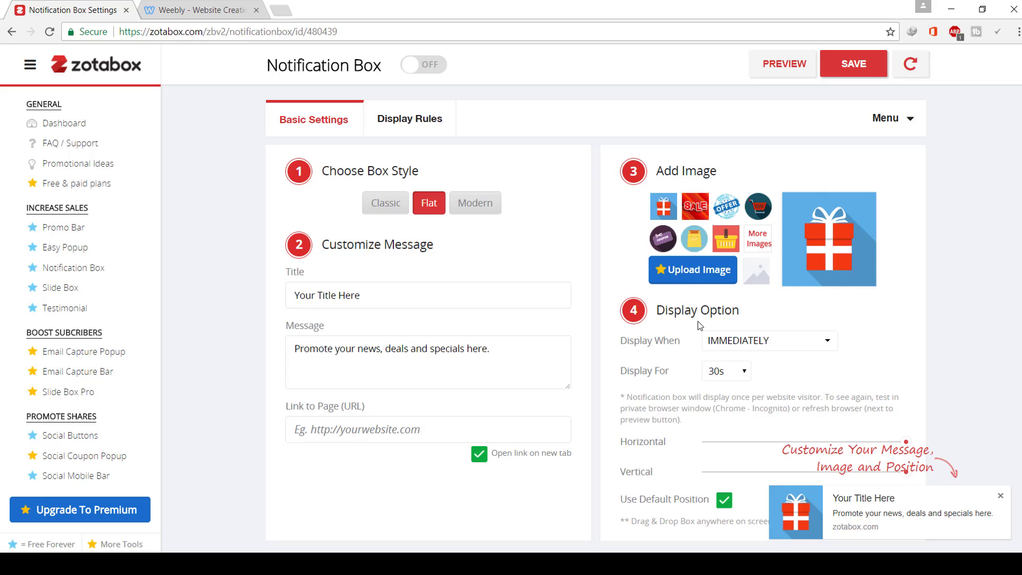
- Set the notification's Display For to 30s, switch the Notification Box ON, and save
click(744, 379)
click(728, 445)
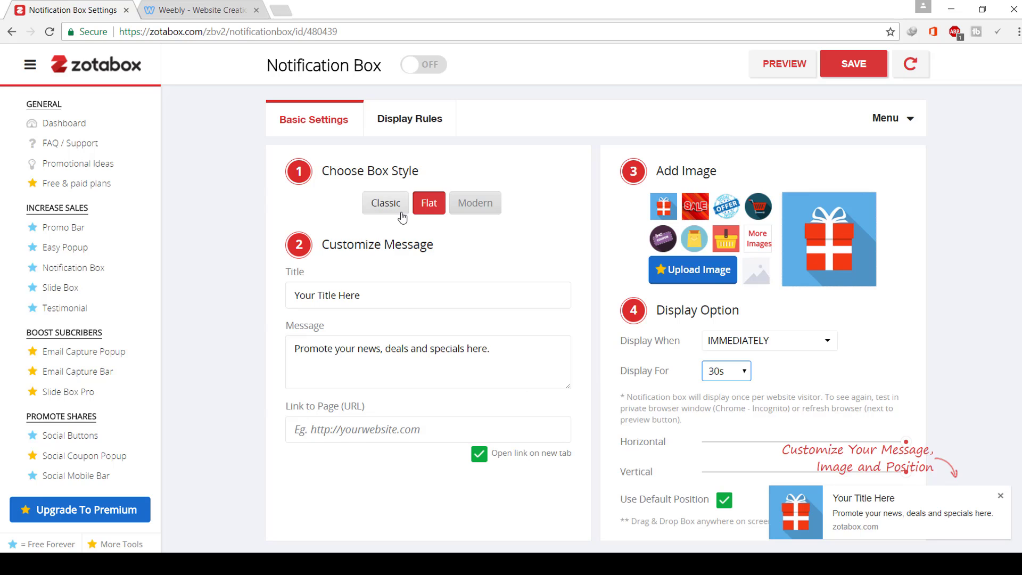
click(420, 65)
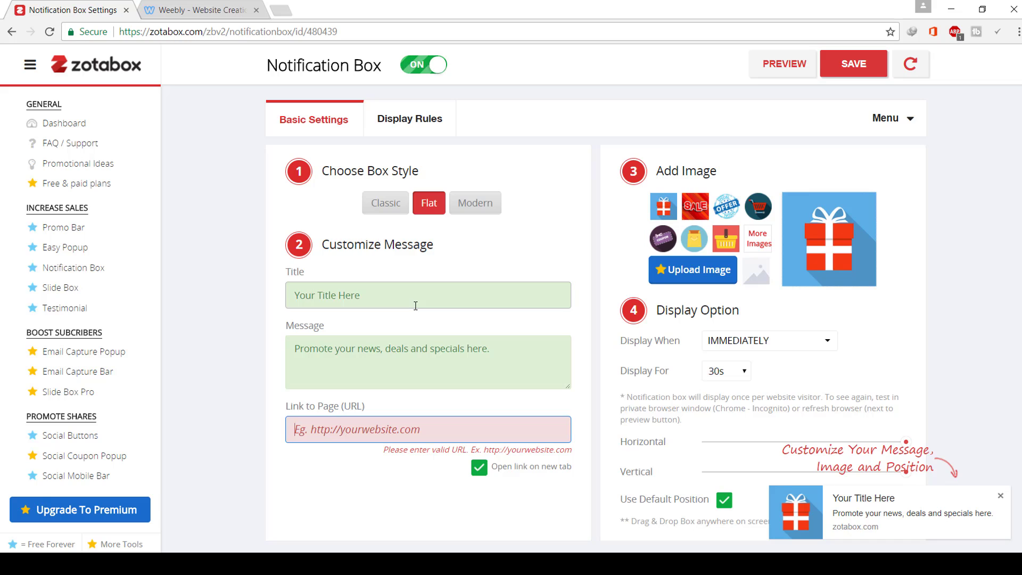
drag(416, 360, 420, 361)
click(431, 436)
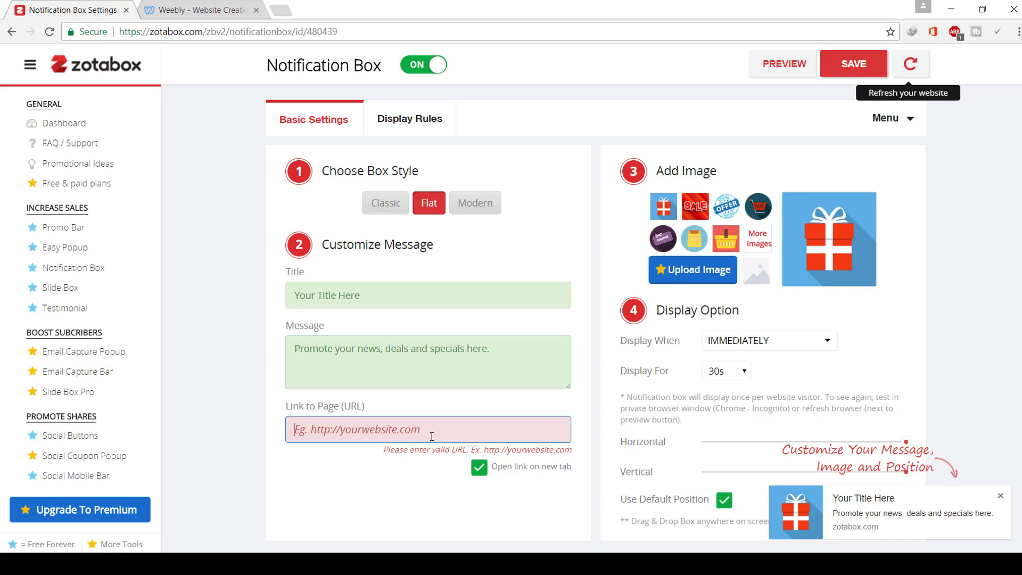
click(435, 434)
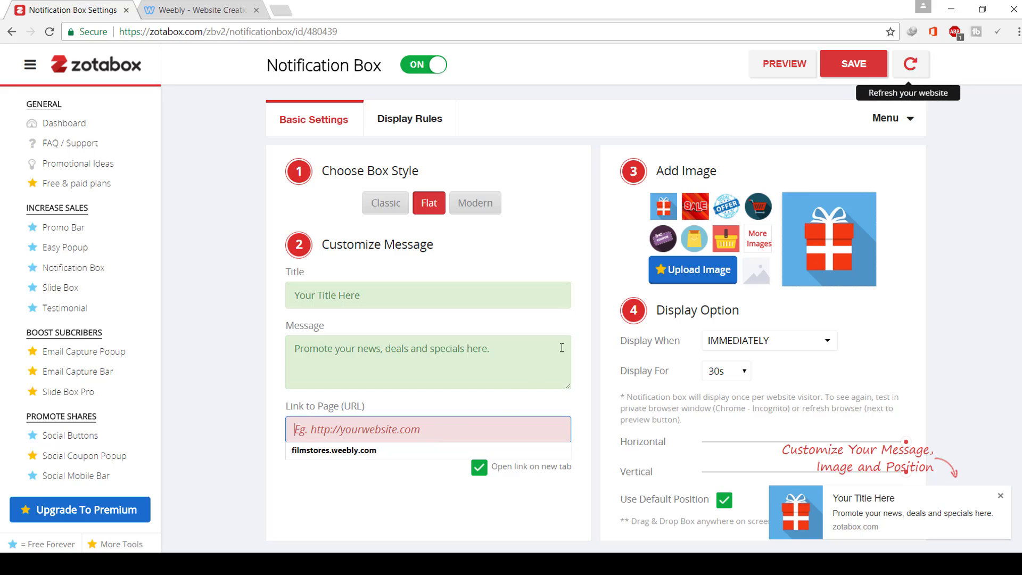
click(860, 74)
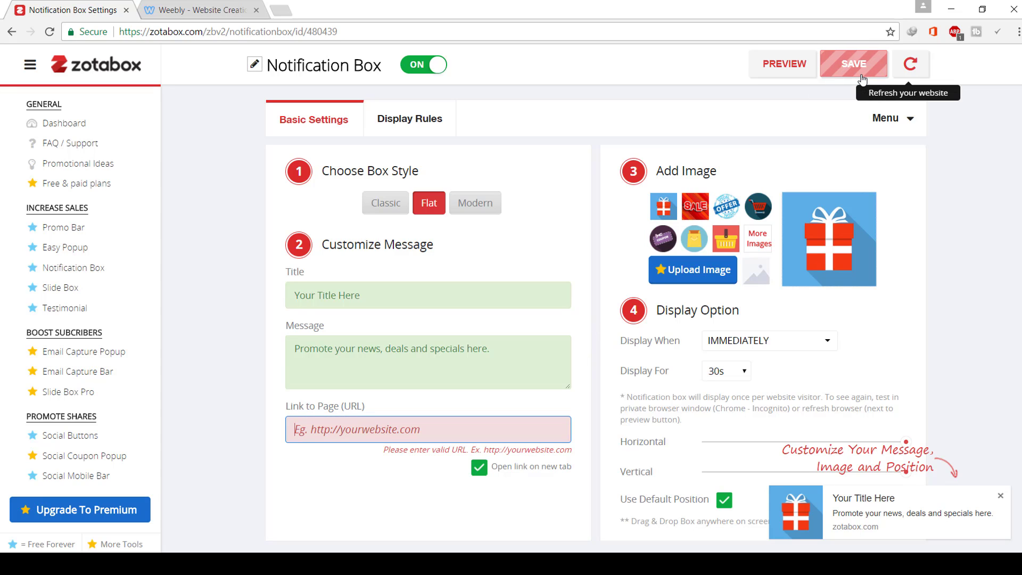
- Reload the live site, dismiss the Best Deals popup and close the notification box, then return to Zotabox
click(911, 65)
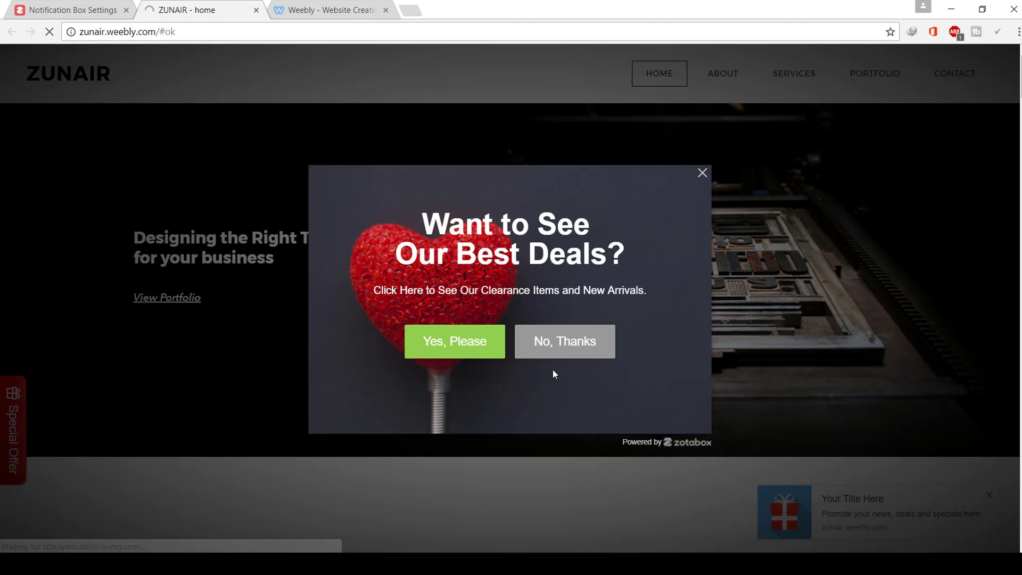
click(581, 347)
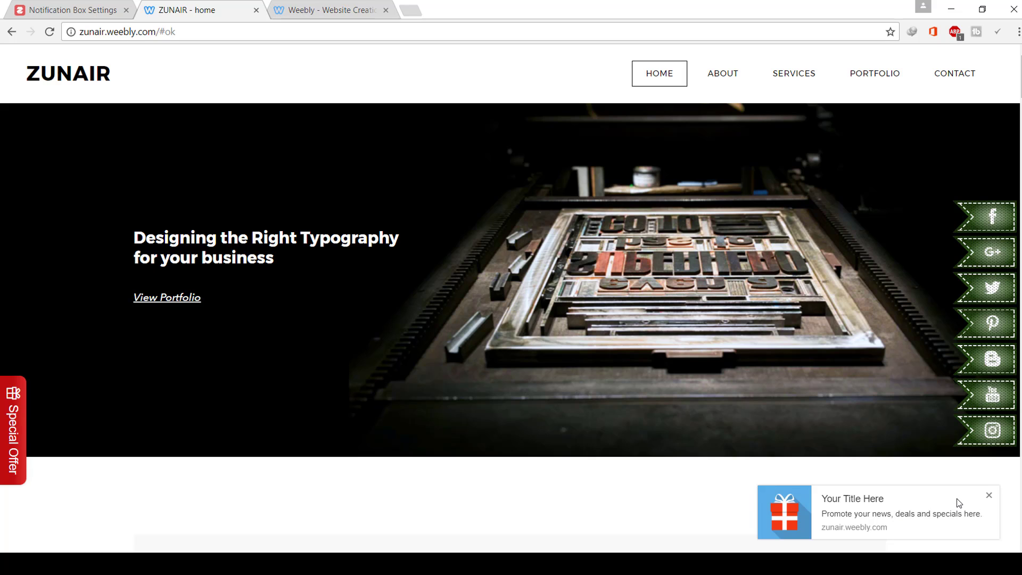
click(987, 495)
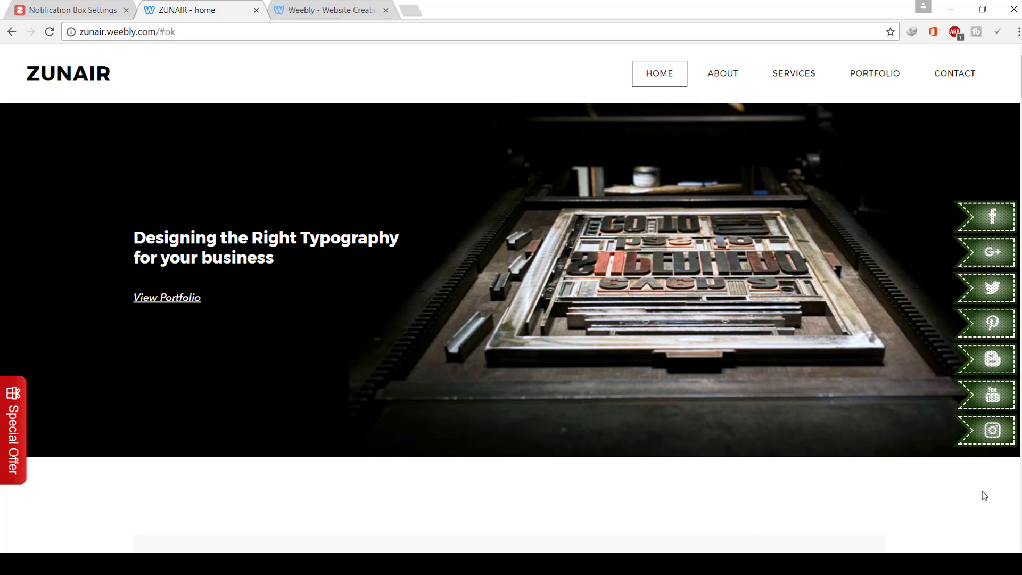
click(101, 9)
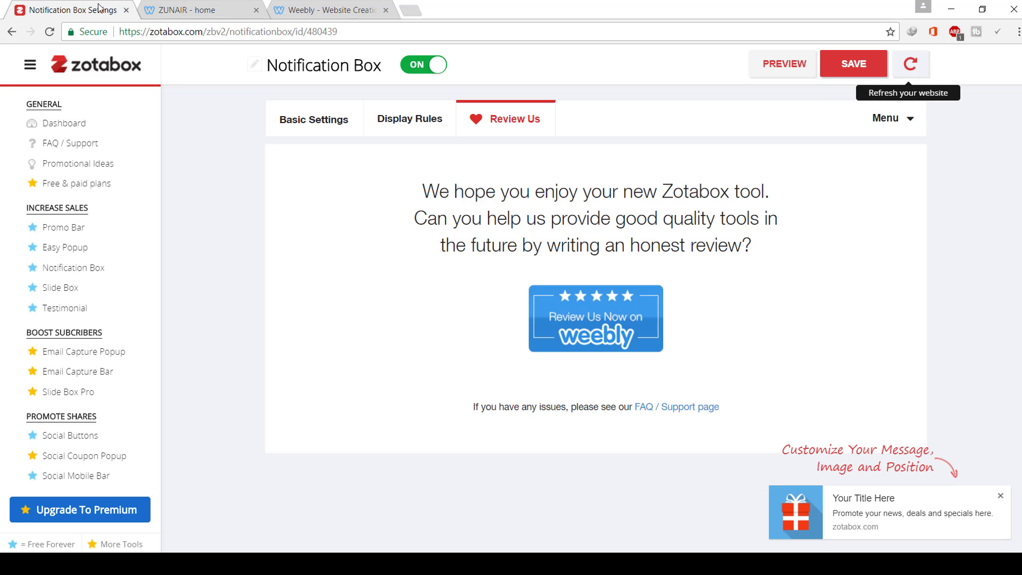
- Open the Slide Box settings, try the Image Only template, and dismiss the premium upgrade notice
click(76, 291)
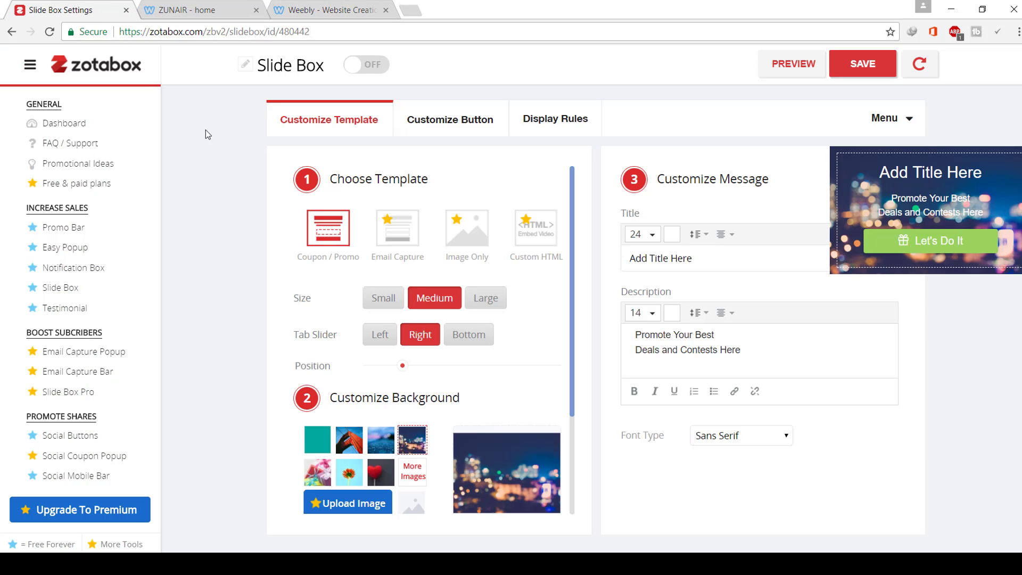
mouse_move(998, 219)
click(461, 230)
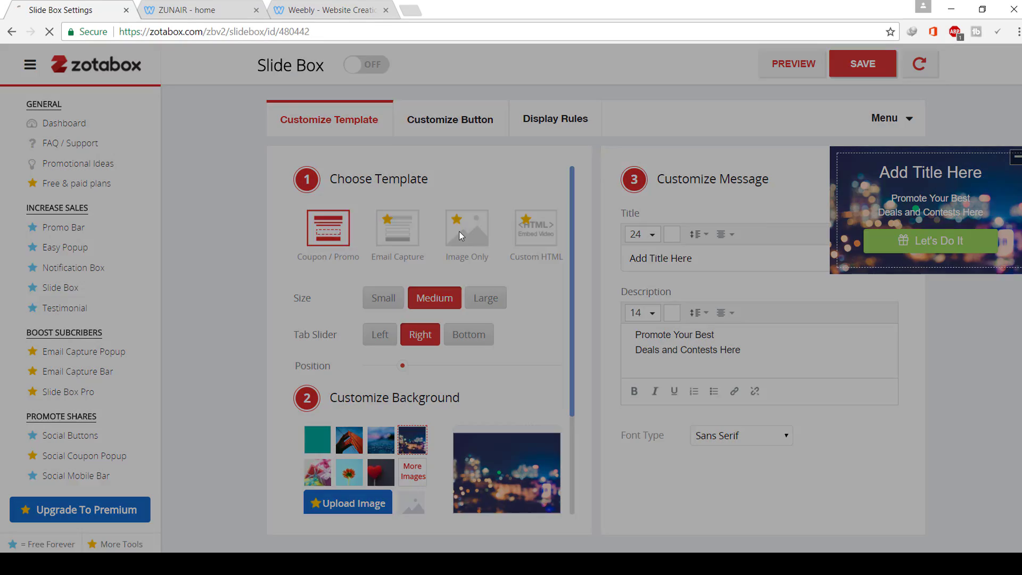
click(477, 246)
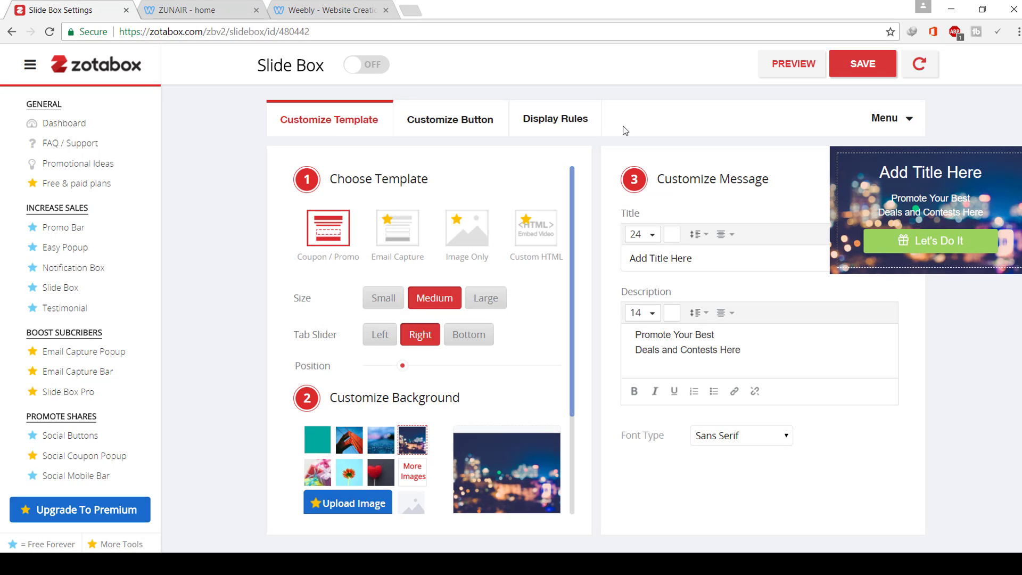
- Switch the Slide Box ON, save it, and reload the live site in a new tab
click(366, 65)
click(846, 64)
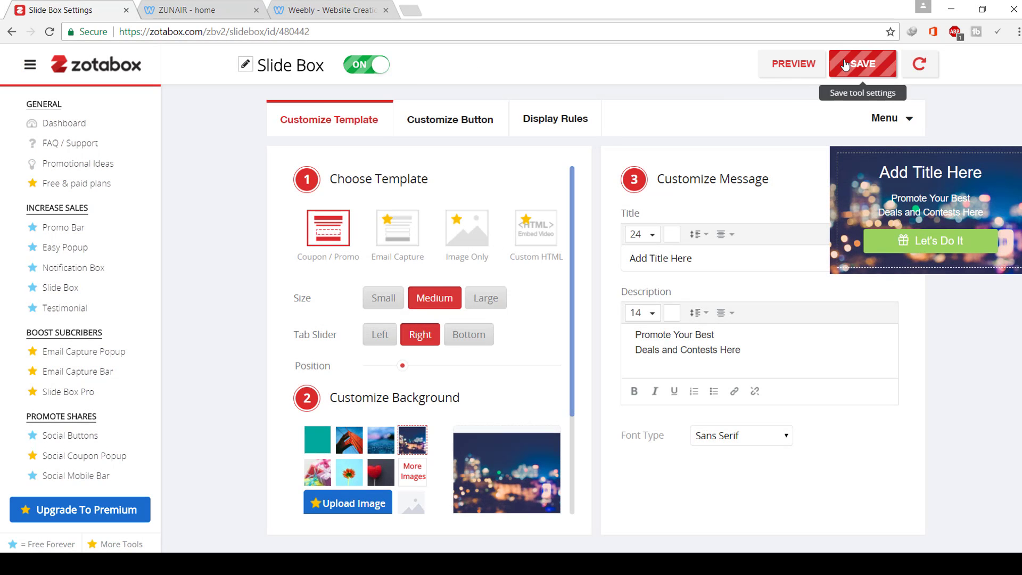
right_click(735, 184)
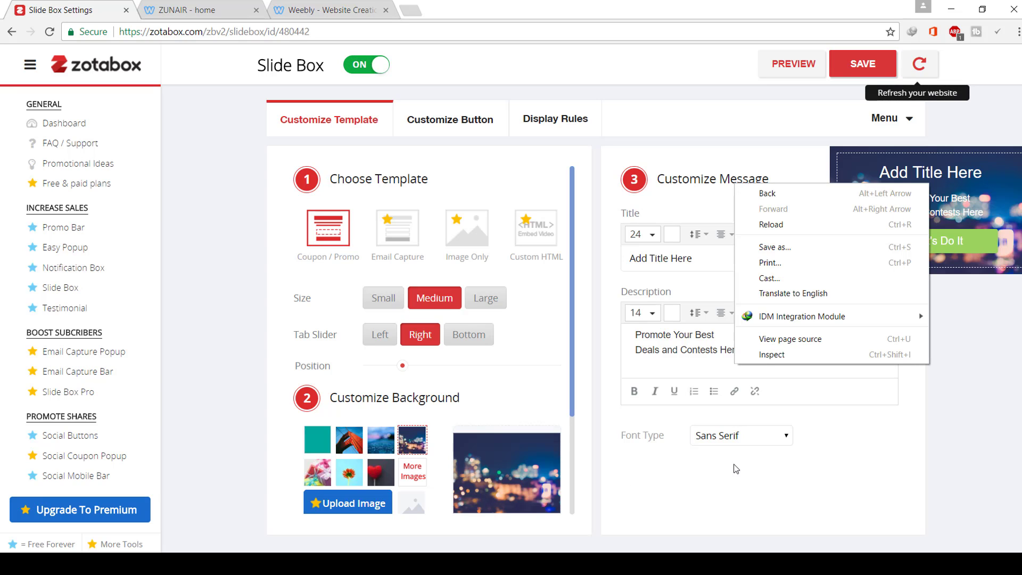
click(920, 63)
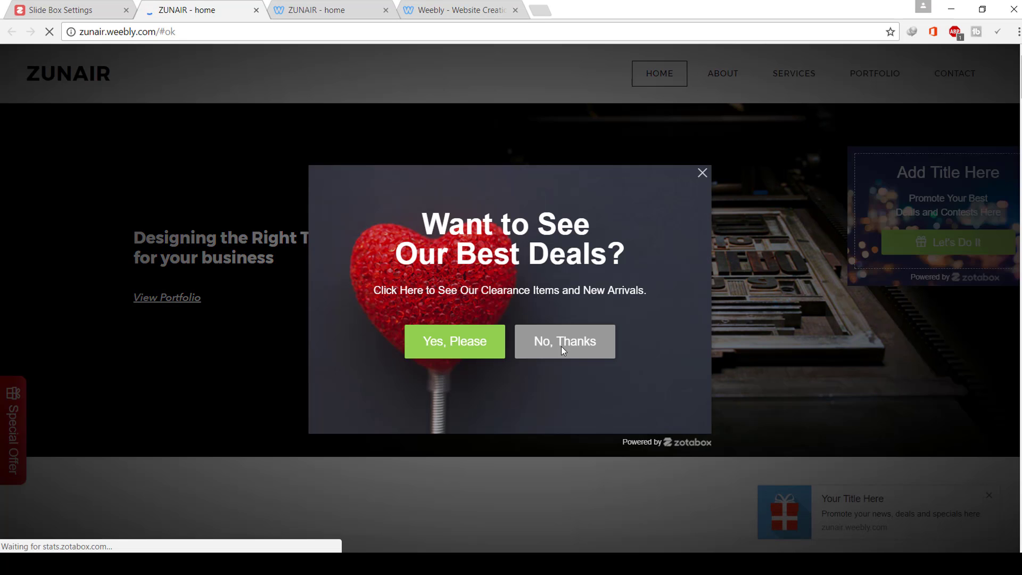
- Dismiss the Best Deals popup, minimise the slide box on the live site, then open Testimonial settings
click(570, 343)
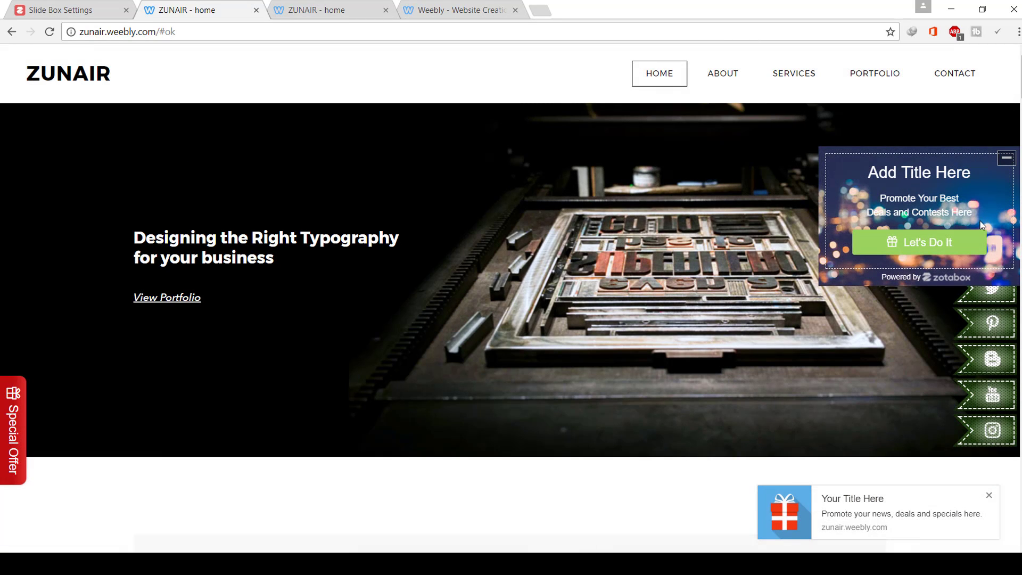
click(1004, 165)
click(11, 4)
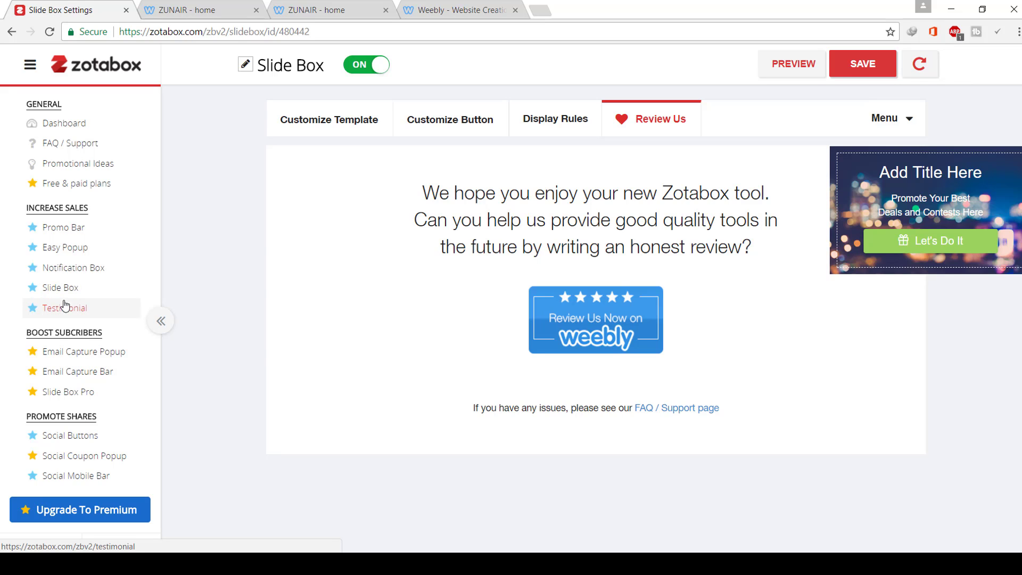
click(65, 305)
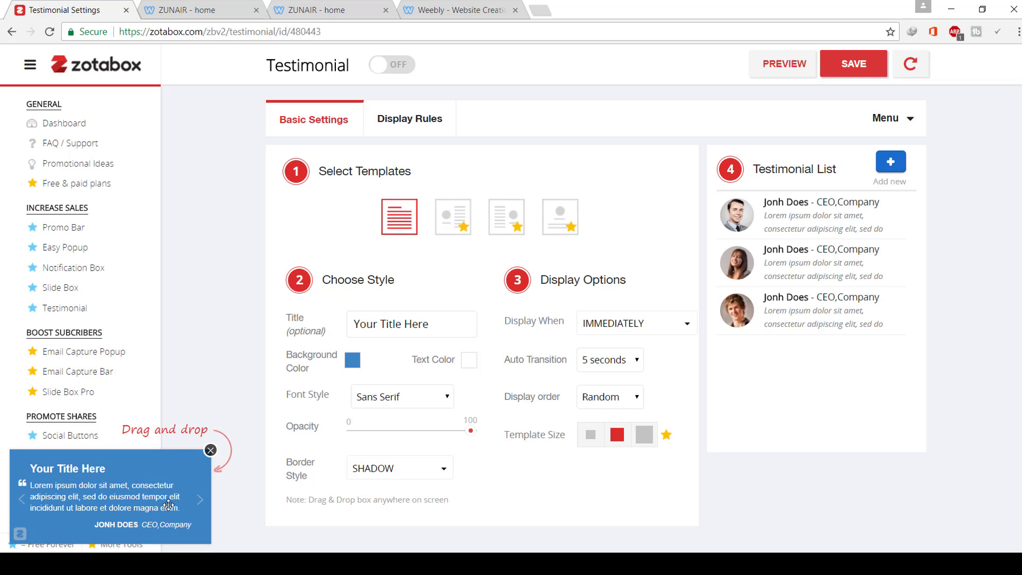
- Drag the testimonial box near the top and keep Sans Serif font. Then switch the widget ON and save
drag(156, 509, 551, 422)
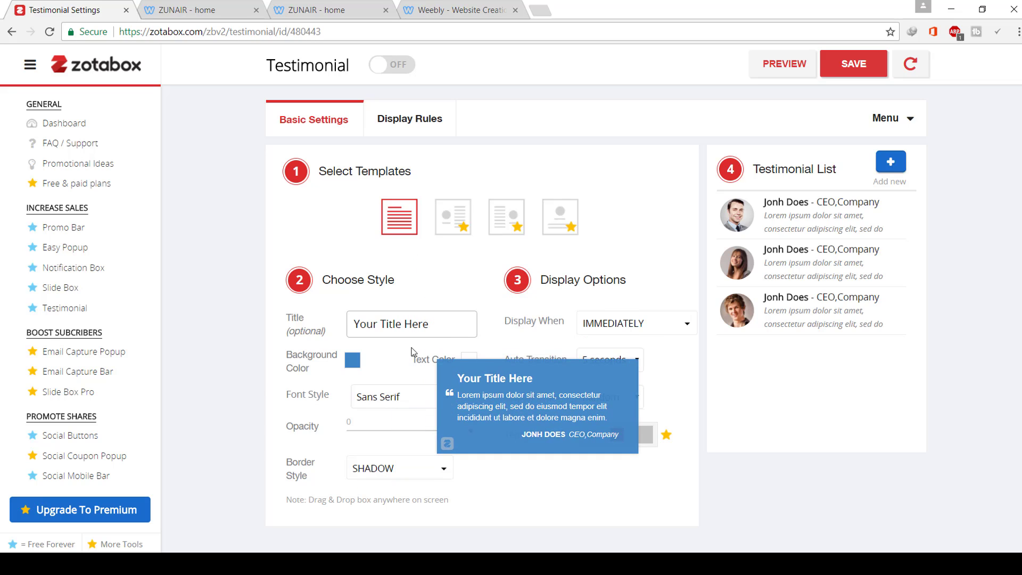
click(417, 403)
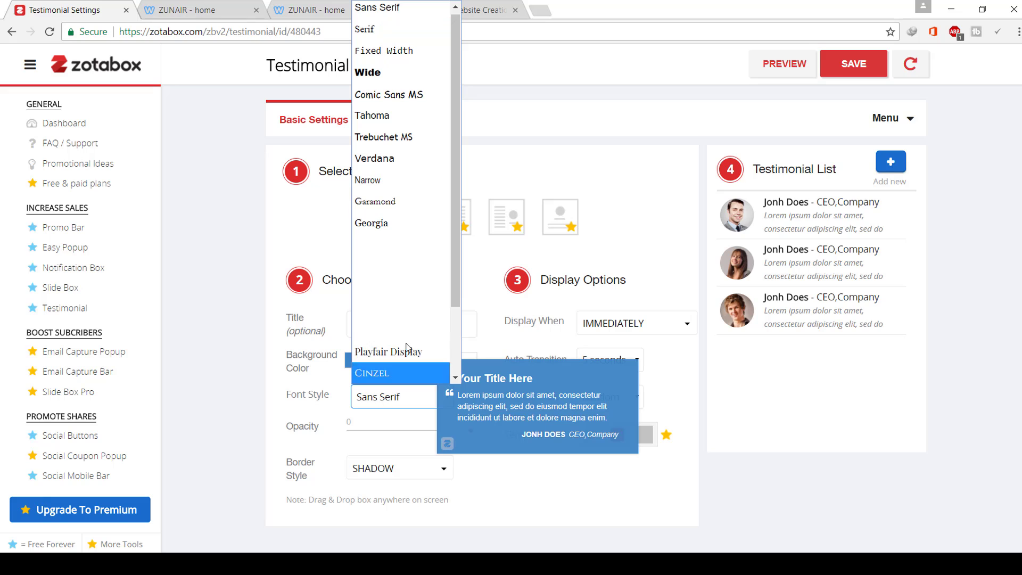
drag(493, 387, 441, 191)
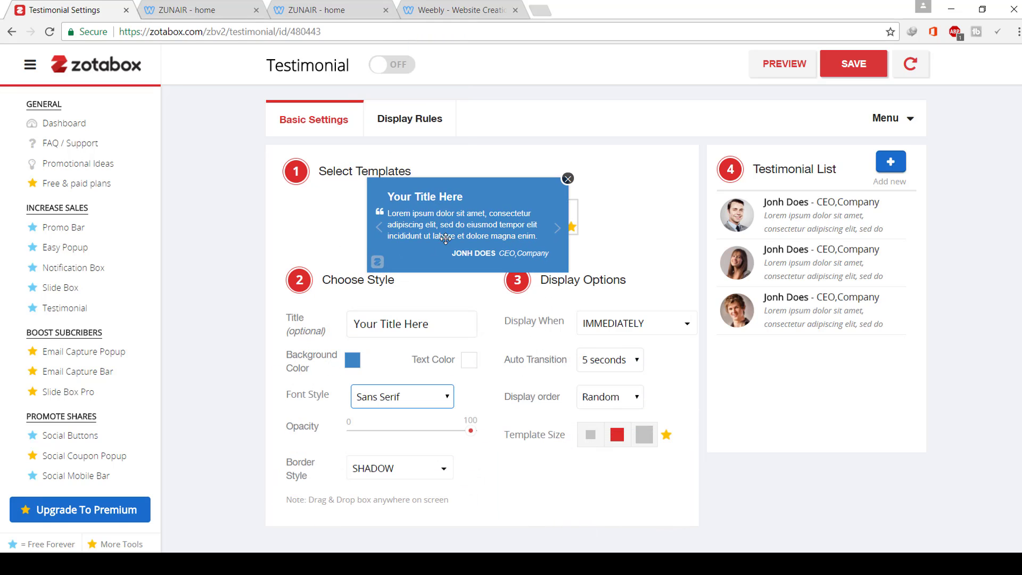
drag(409, 125, 416, 126)
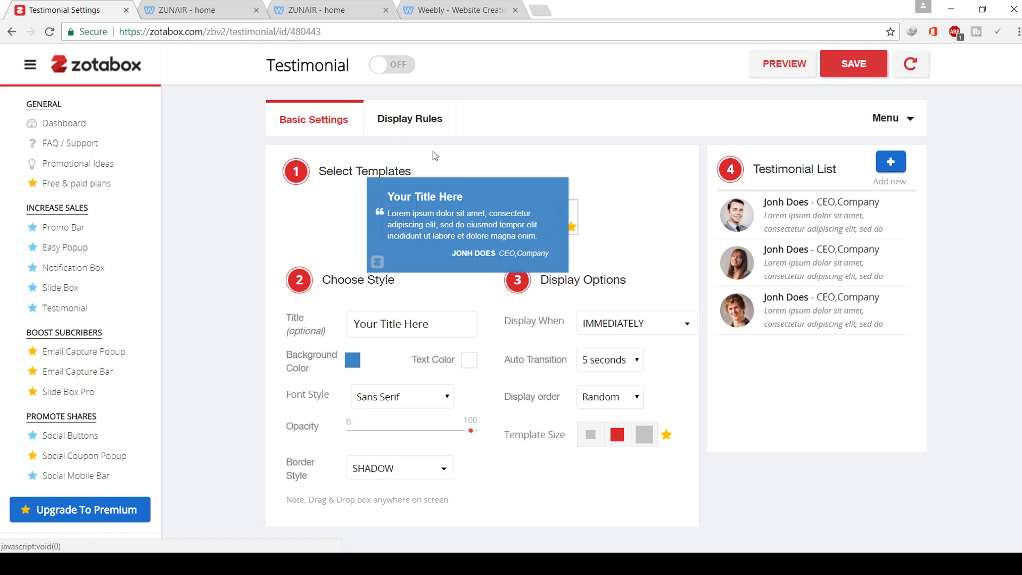
click(405, 69)
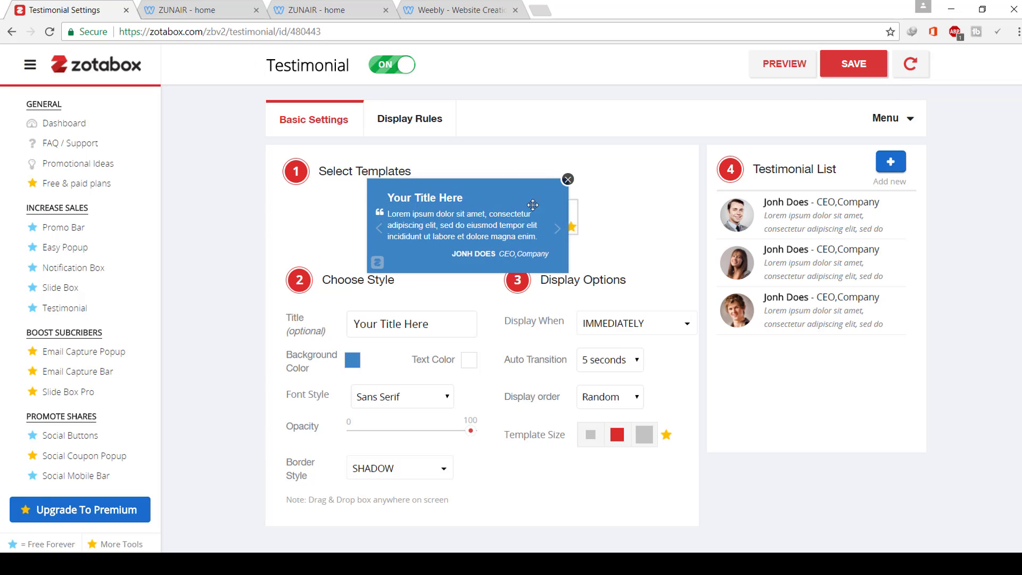
click(829, 67)
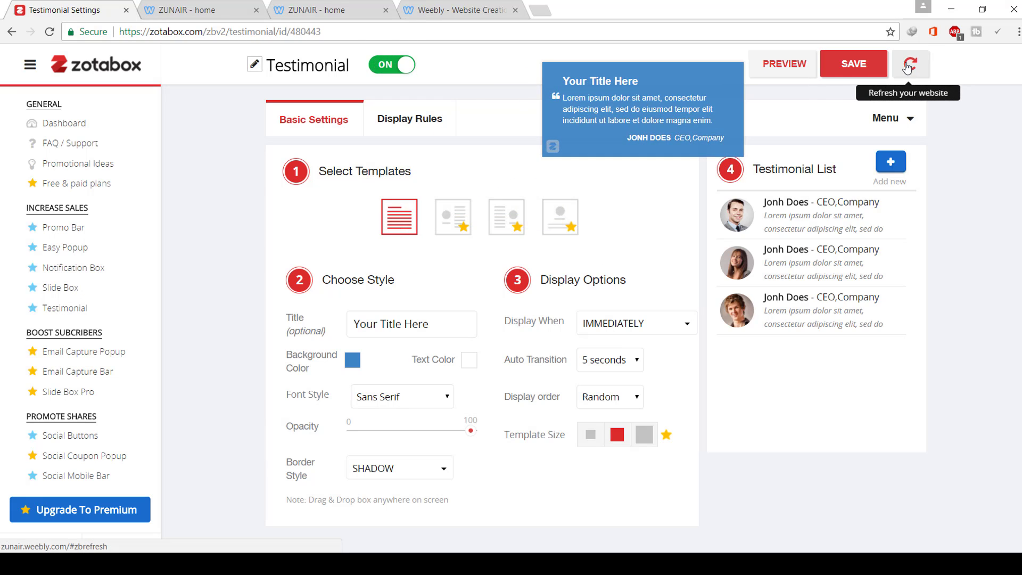
- Reload the live site, close the two duplicate ZUNAIR tabs, and dismiss the Best Deals popup
click(909, 65)
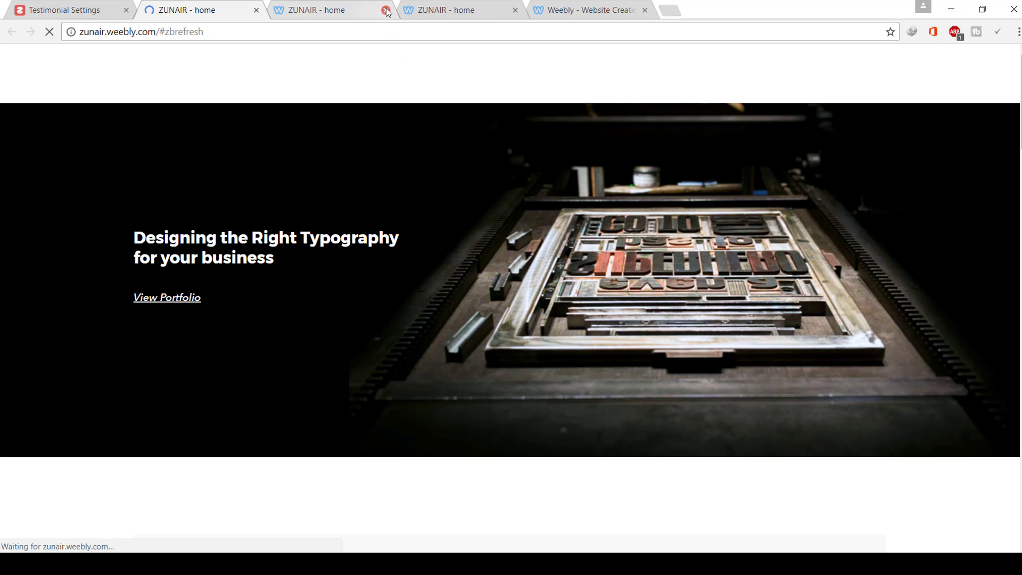
click(387, 10)
click(386, 10)
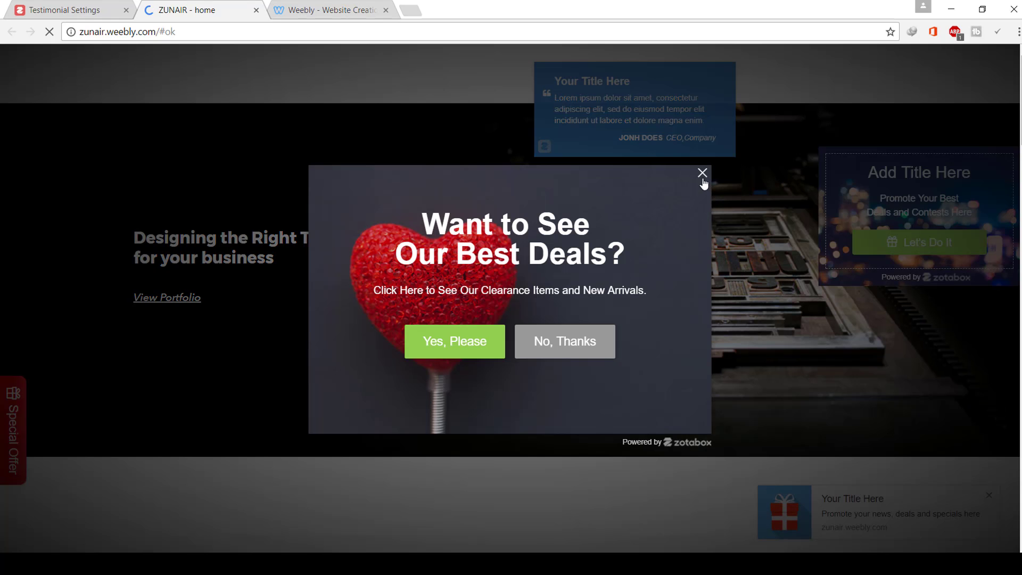
click(703, 176)
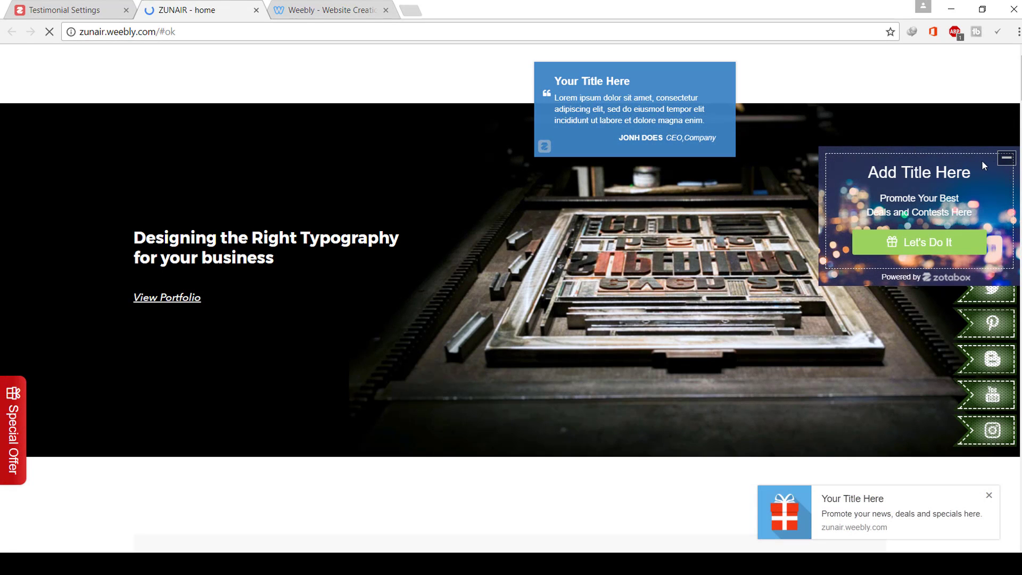
- Advance the testimonial box through three slides, then return to the Testimonial settings
click(725, 114)
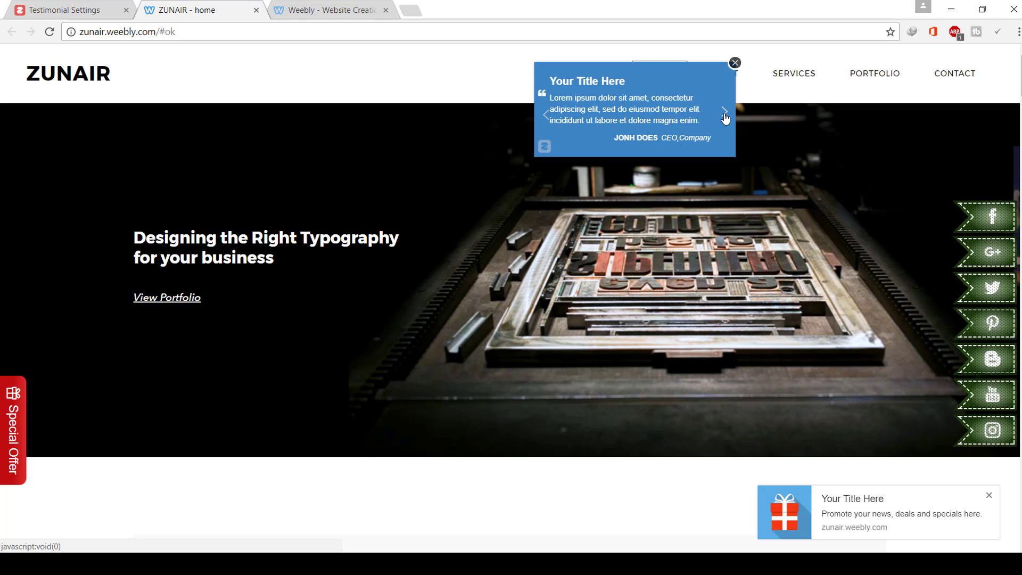
click(725, 114)
click(726, 111)
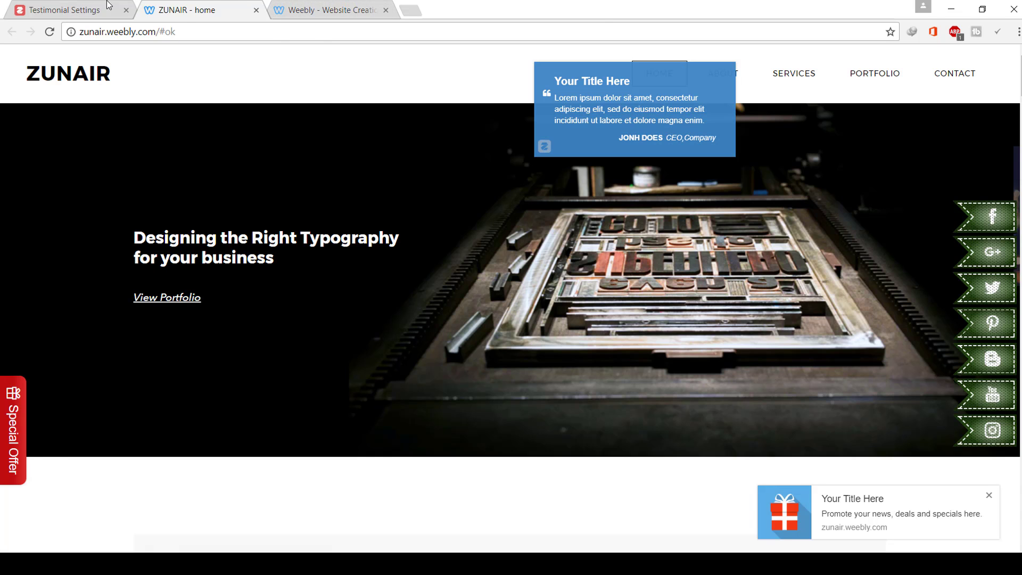
click(69, 10)
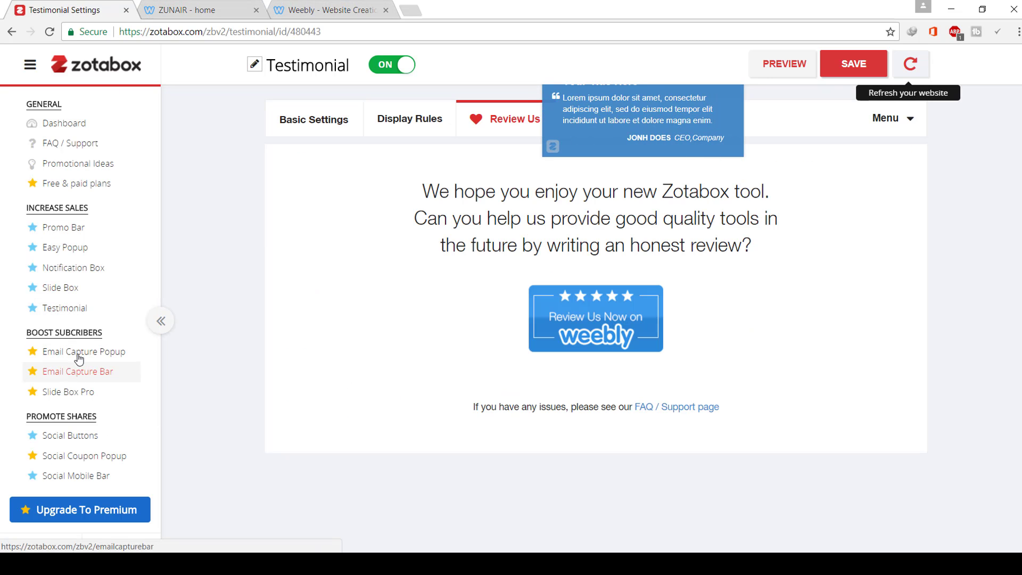
- Scroll the sidebar to PROMOTE SHARES and open Social Buttons, showing the green follow-slider ribbon
scroll(69, 387, down, 2)
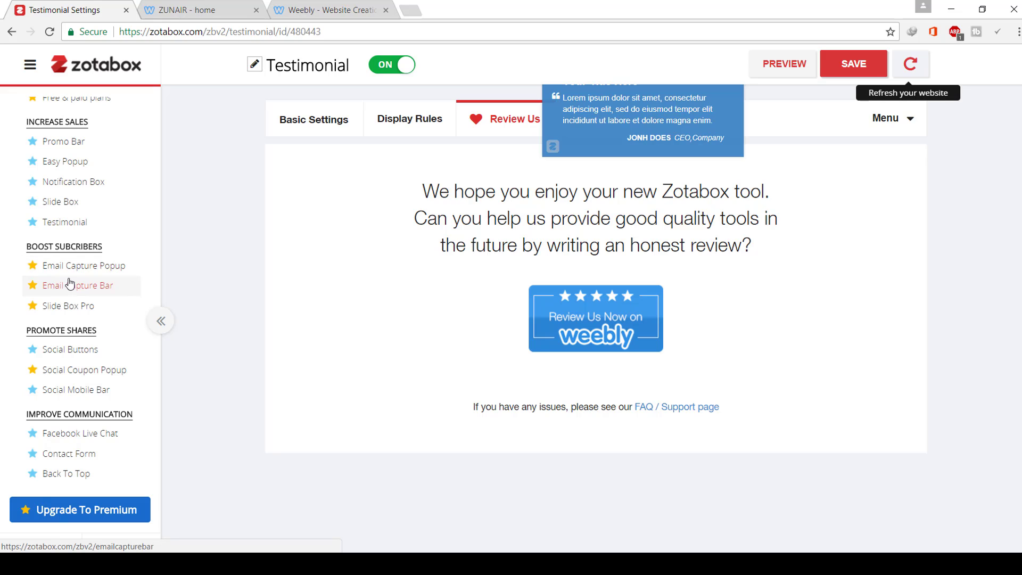
click(95, 353)
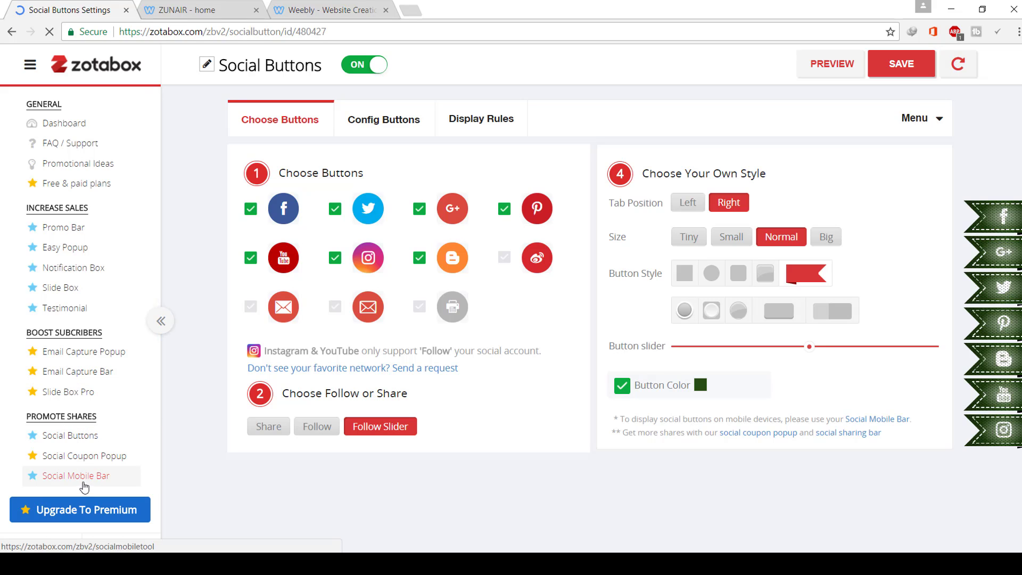
- Open the Social Mobile Bar, drag its background color somewhat darker, and switch it ON
click(124, 482)
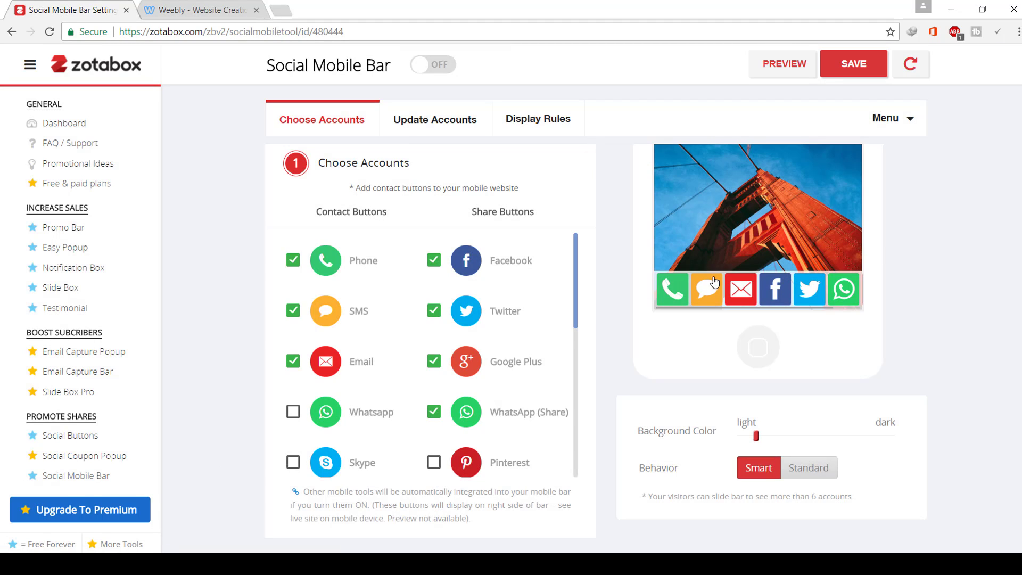
drag(757, 436, 797, 450)
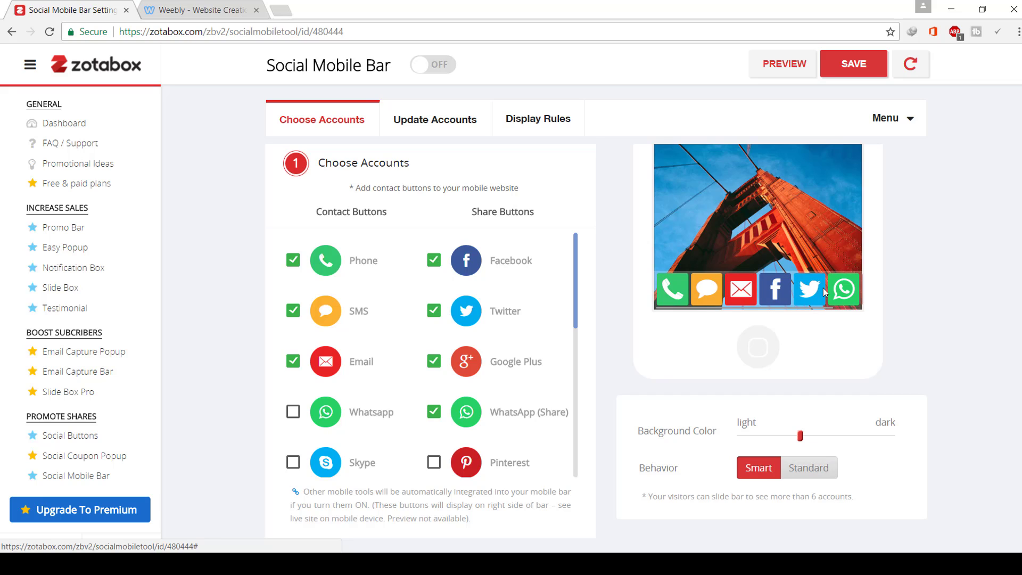
click(454, 64)
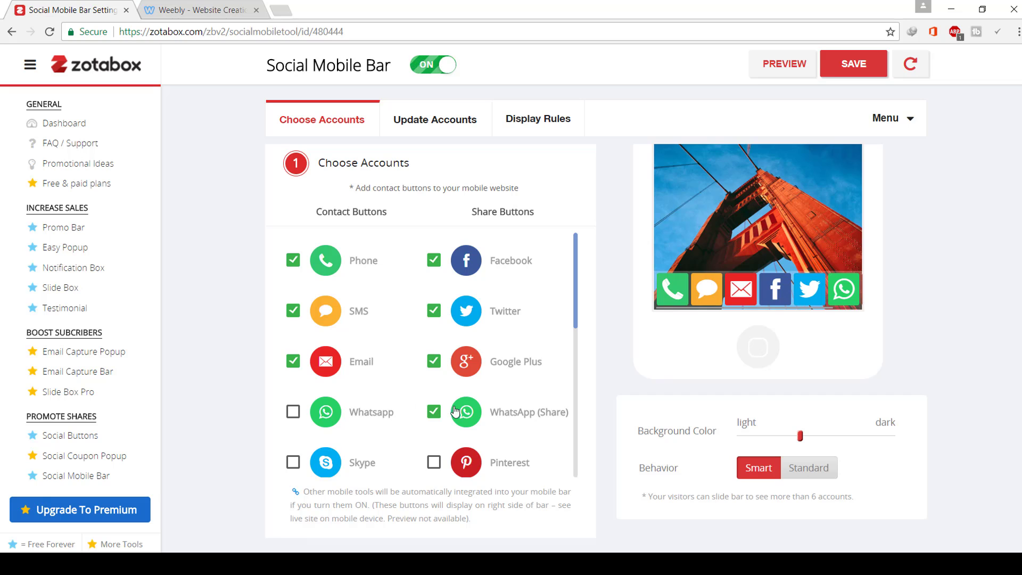
scroll(481, 357, down, 5)
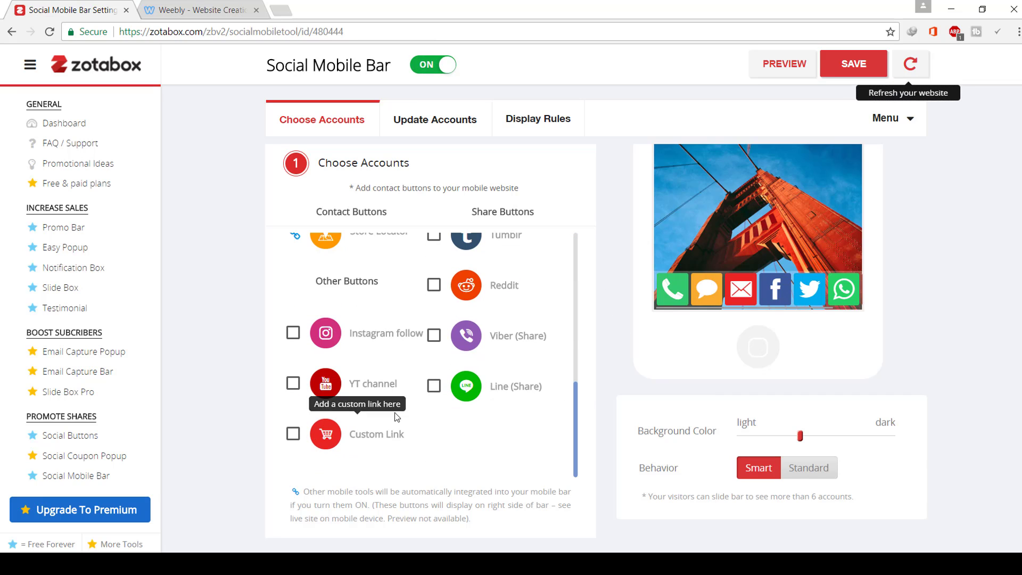
scroll(330, 394, up, 5)
- Check the SMS and email fields under Update Accounts, save the mobile bar, and reload the live site
click(429, 132)
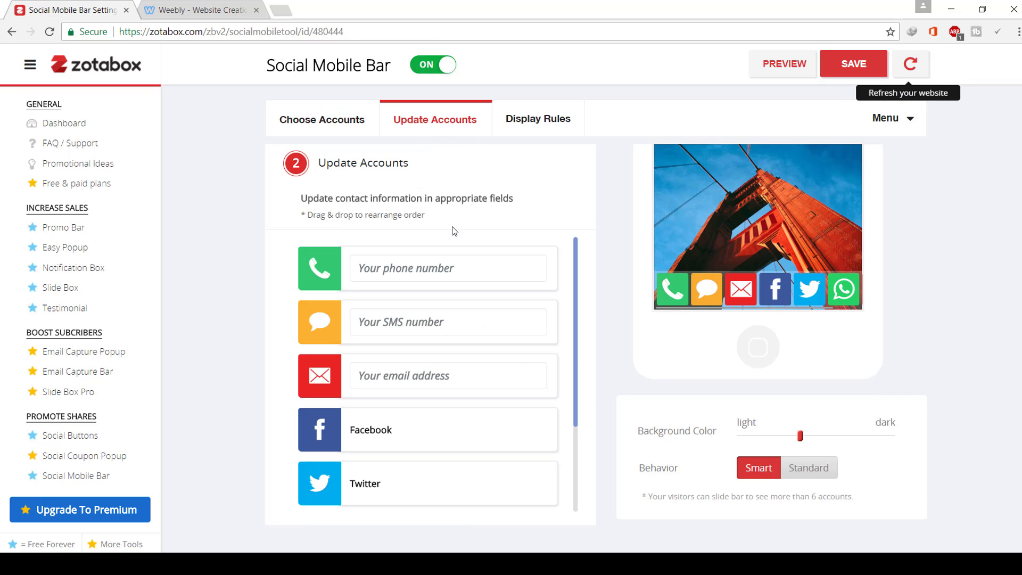
click(408, 319)
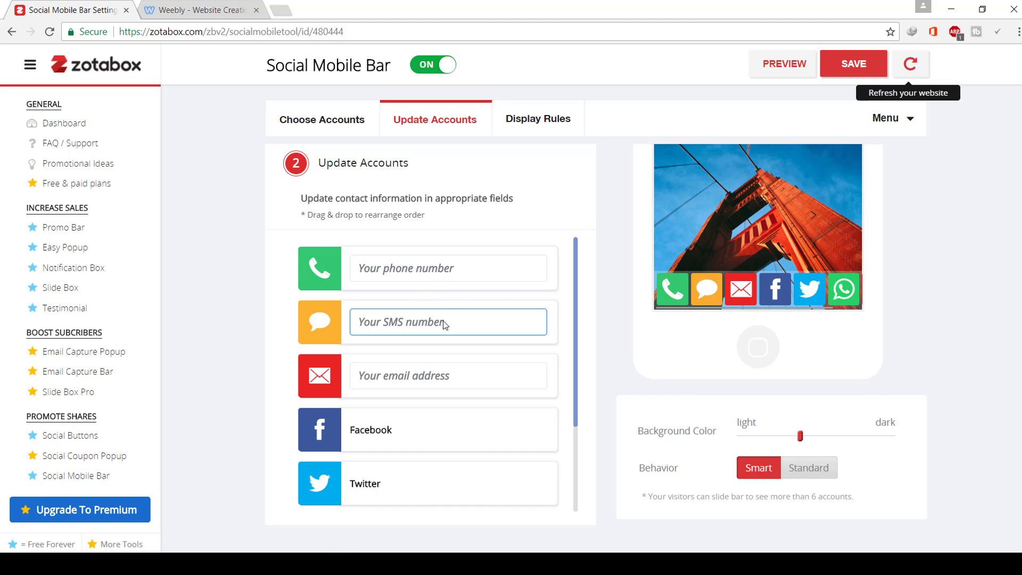
click(416, 372)
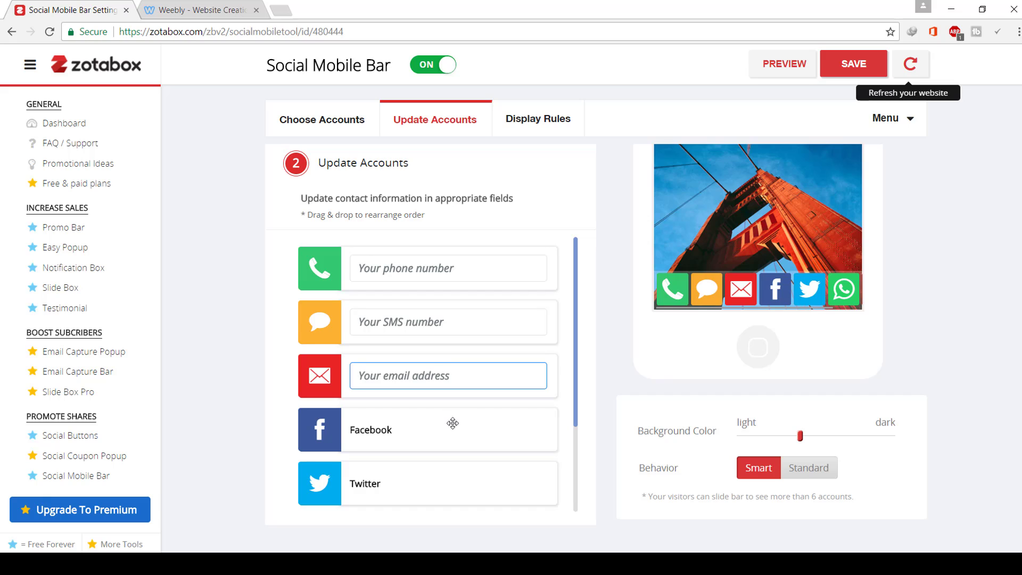
click(850, 62)
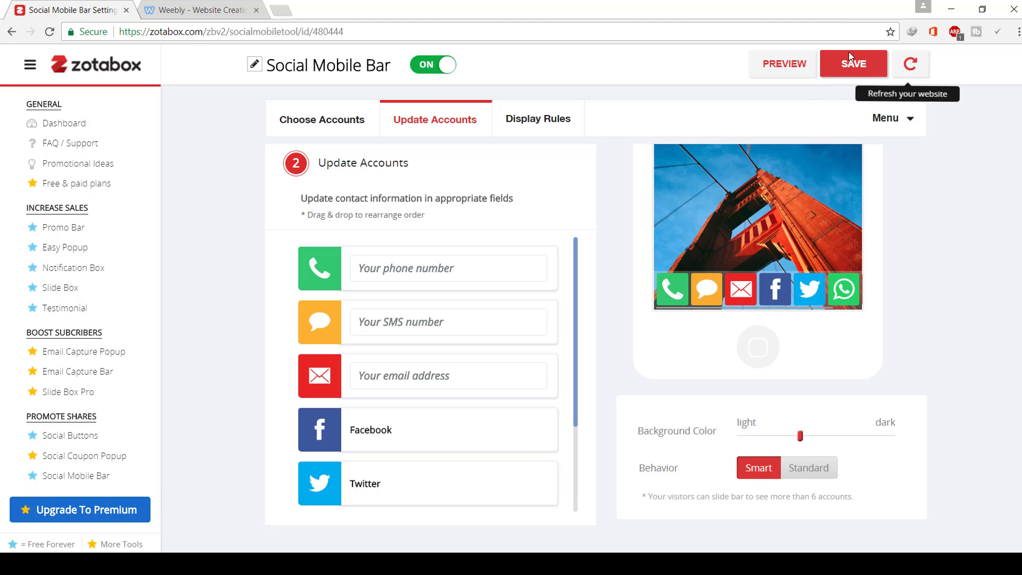
click(910, 63)
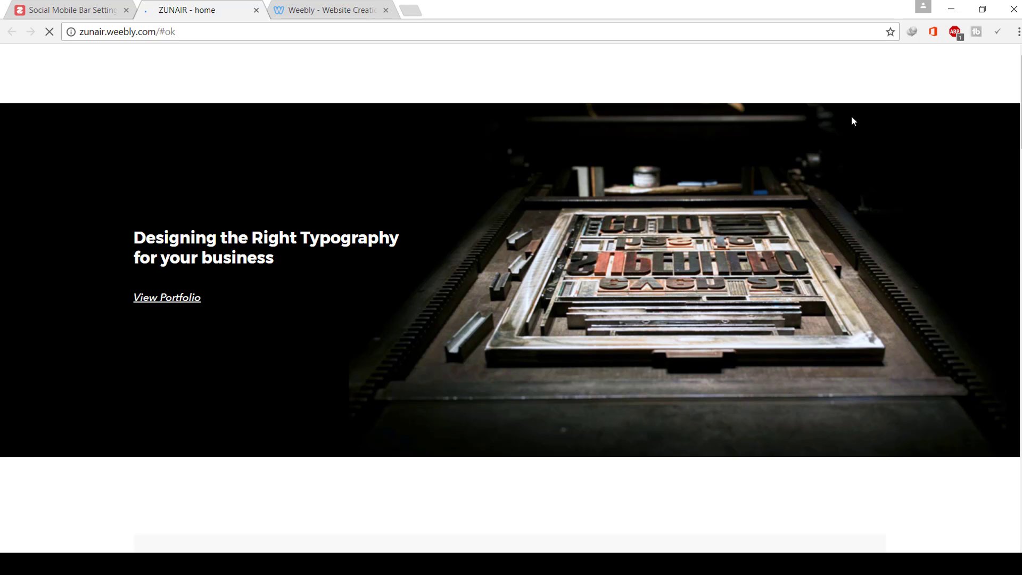
- Review the reloaded live ZUNAIR home page, then return to the Zotabox settings tab
click(116, 4)
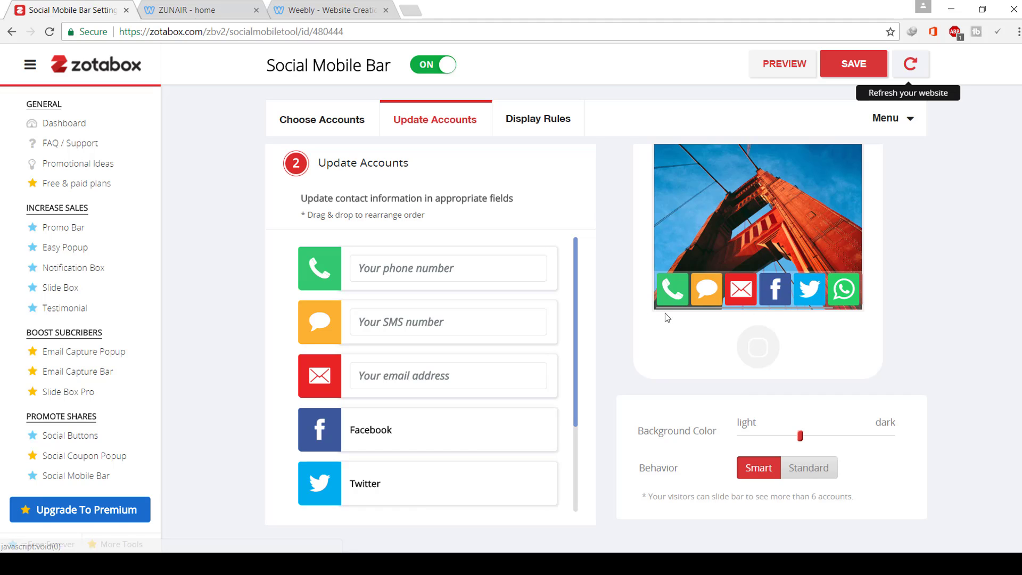
click(344, 8)
click(192, 9)
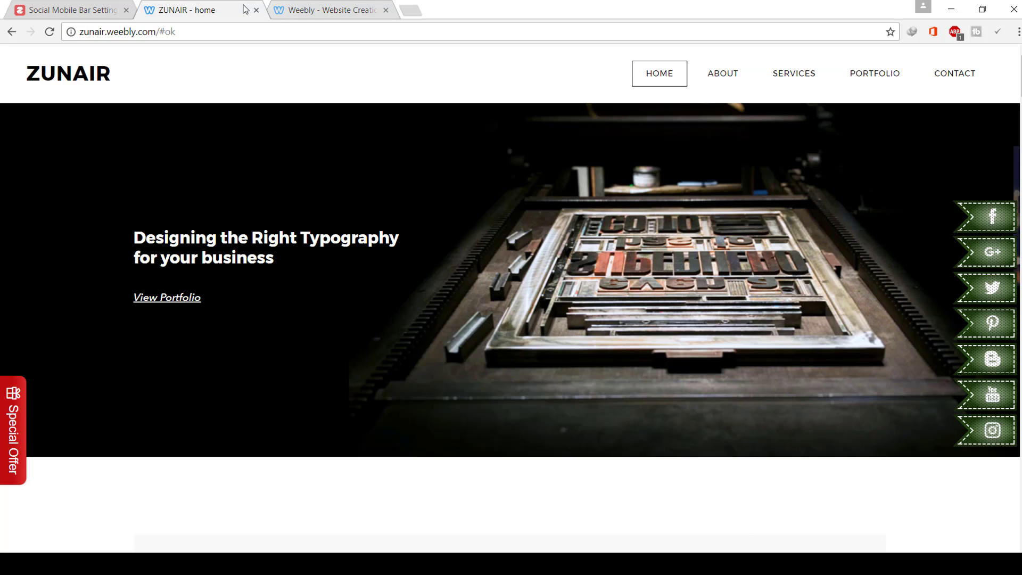
scroll(571, 352, down, 10)
scroll(574, 373, up, 10)
click(109, 8)
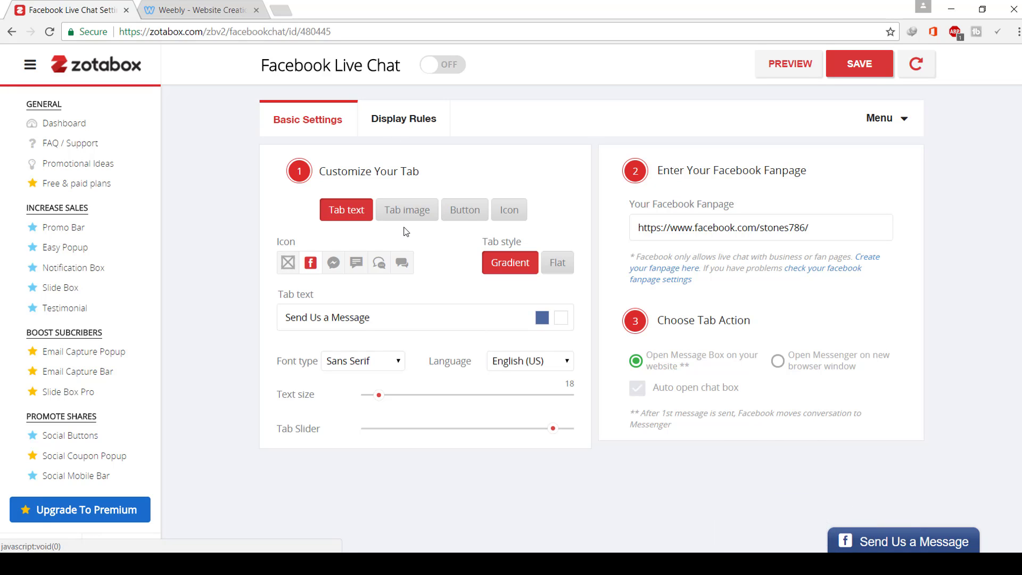
- Save the Facebook Live Chat display rules and preview the chat box from the Send Us a Message tab
click(419, 122)
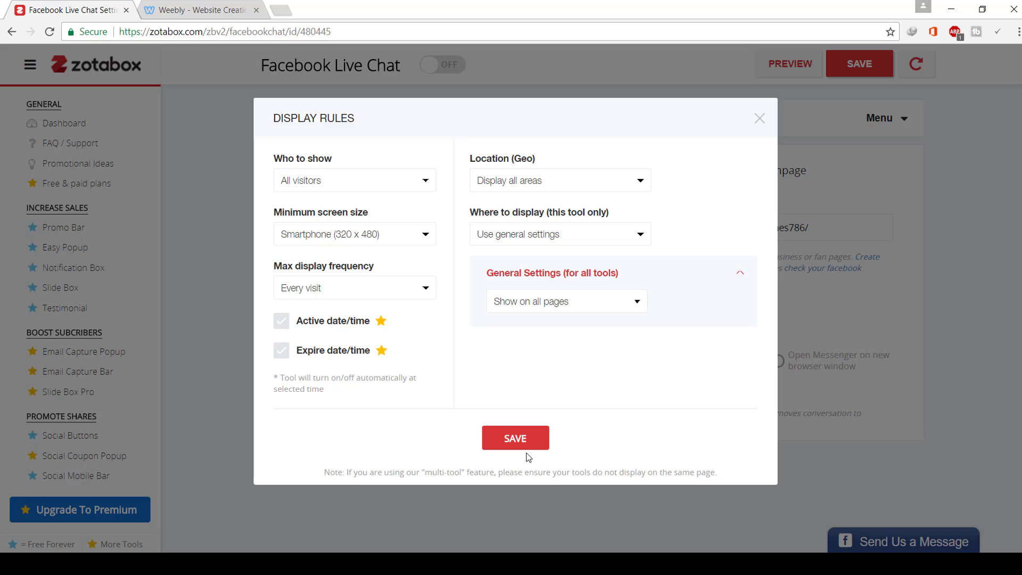
click(526, 449)
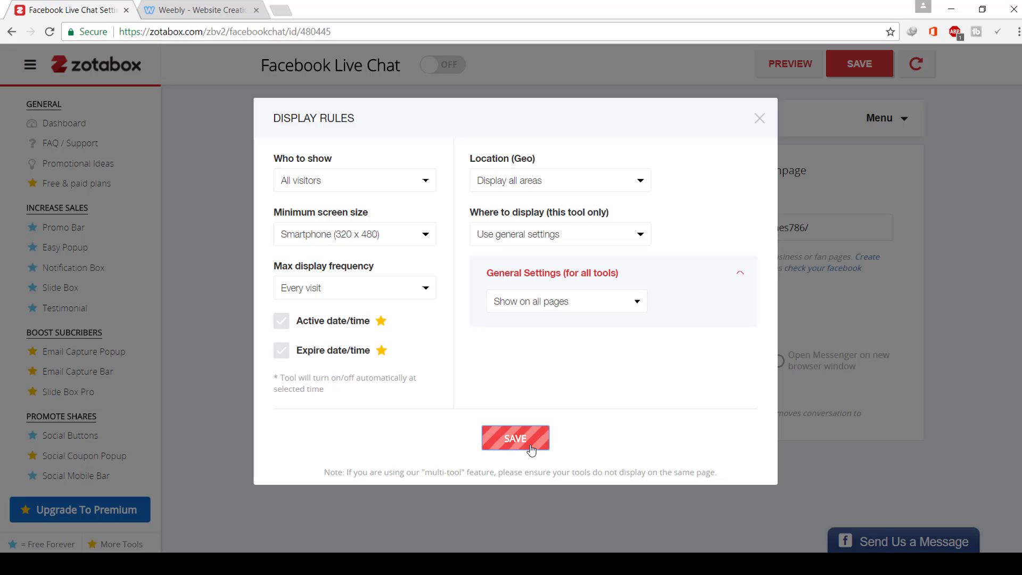
click(759, 119)
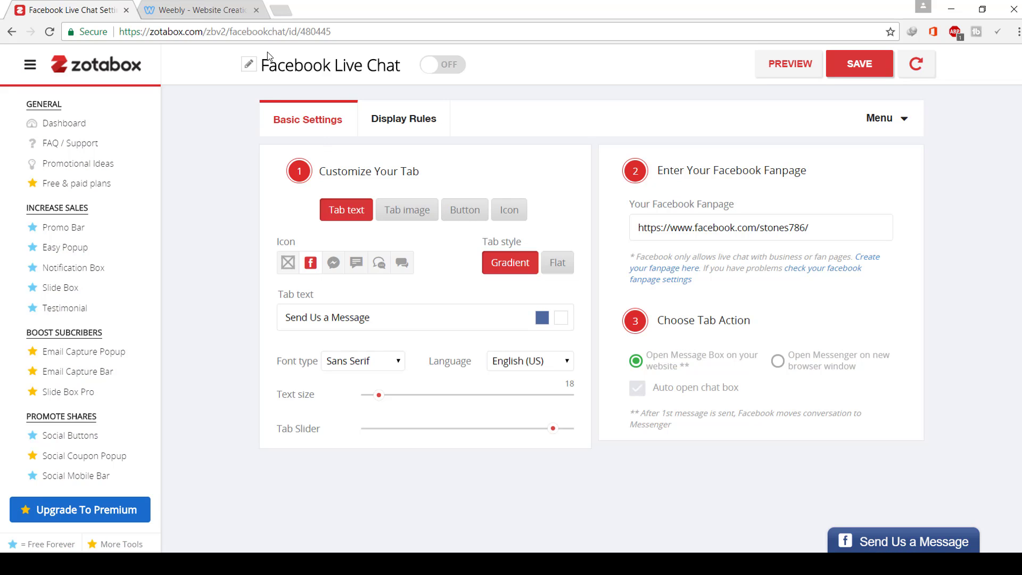
click(695, 228)
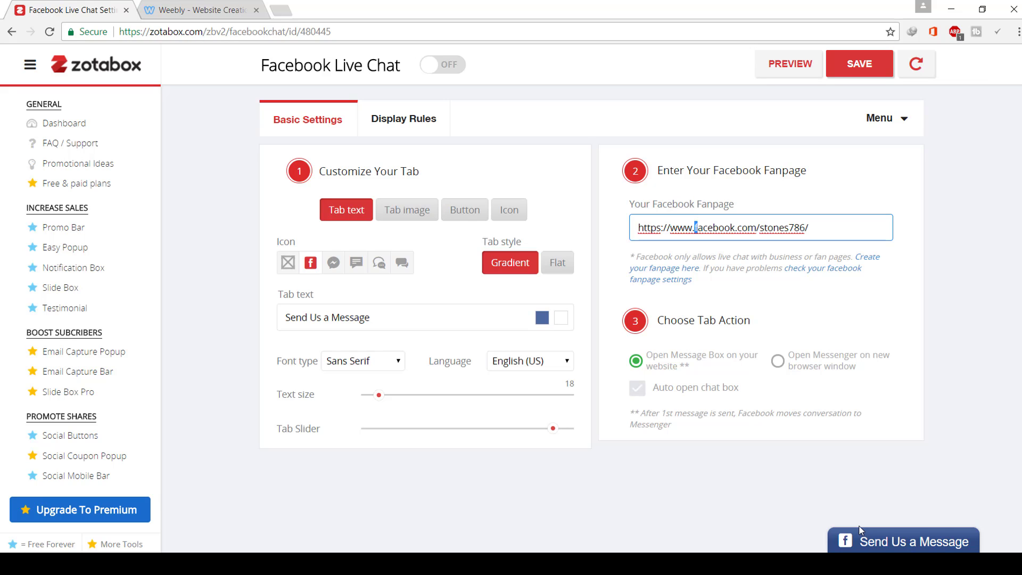
click(895, 541)
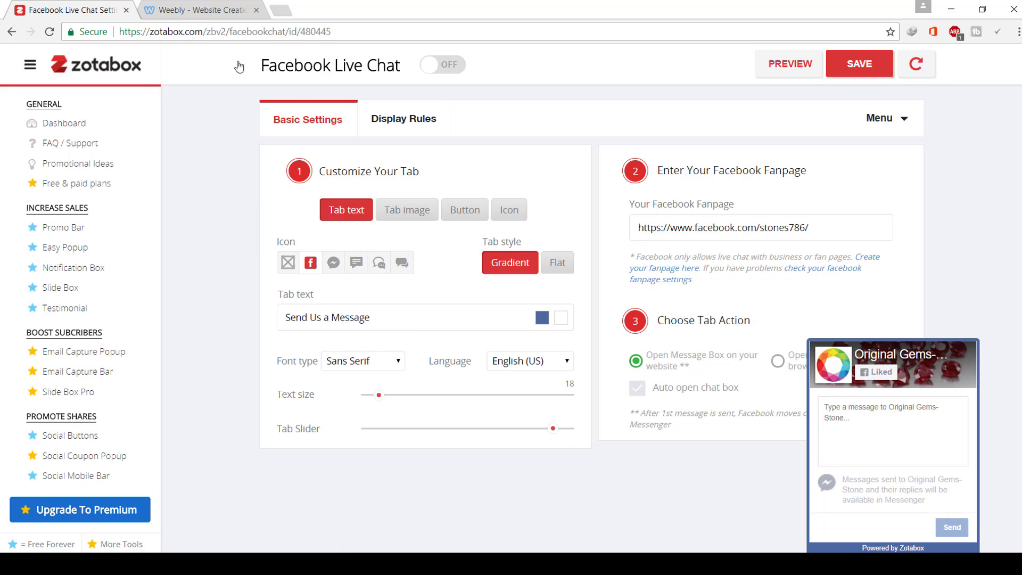
- Open the Contact Form settings and load filmstores.weebly.com in a new browser tab
click(113, 483)
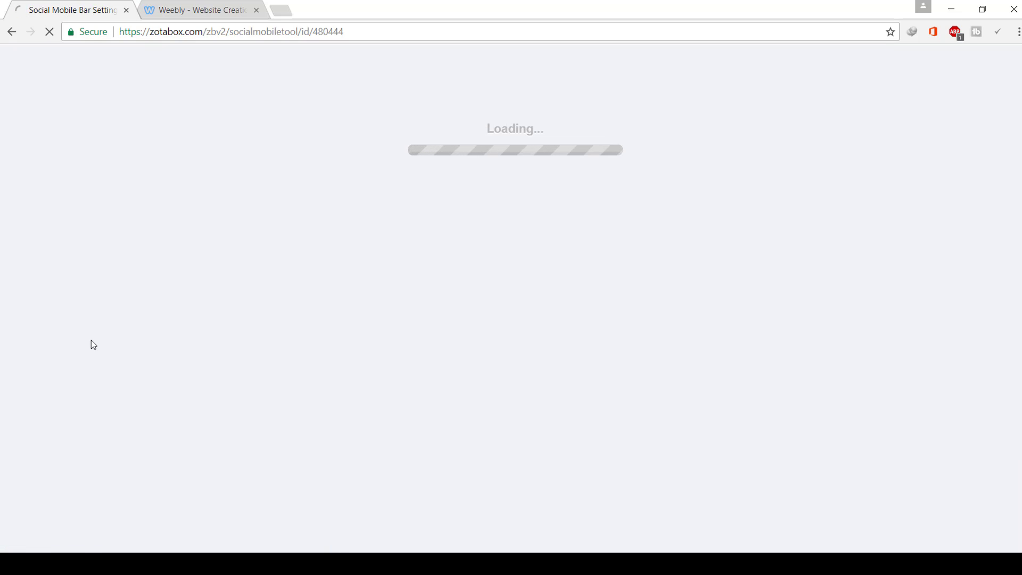
scroll(117, 436, down, 2)
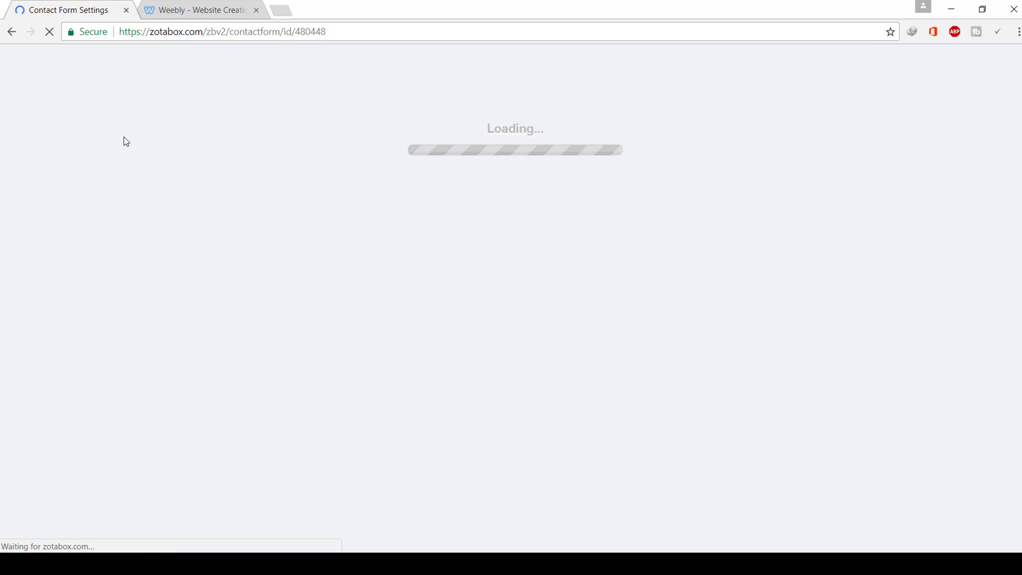
click(288, 12)
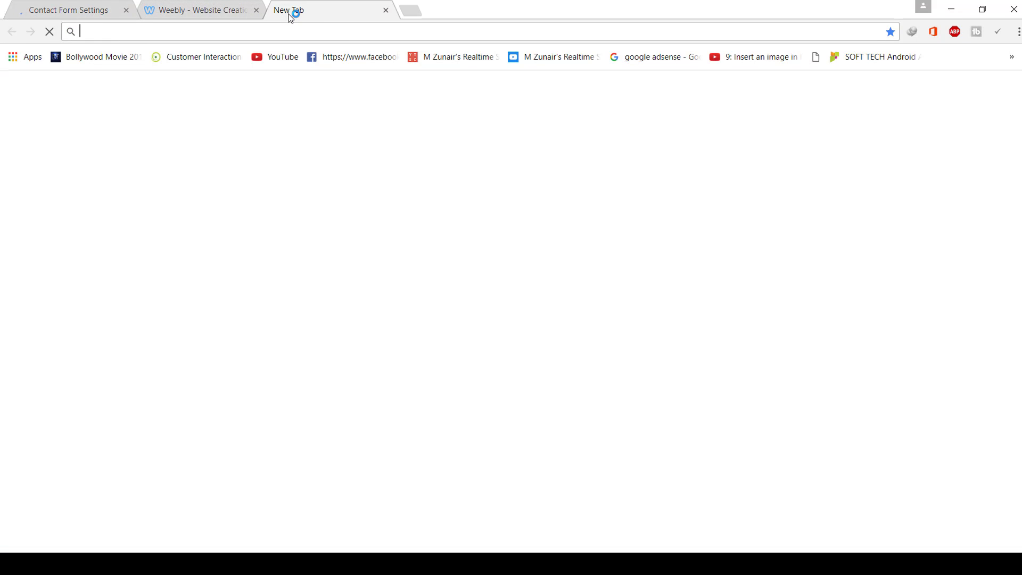
text(fil)
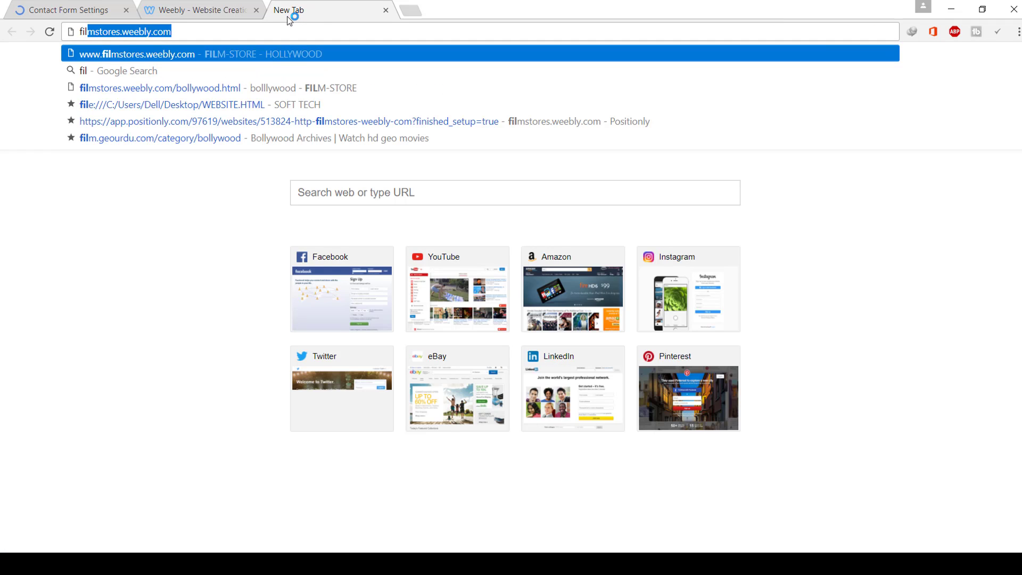
key(Return)
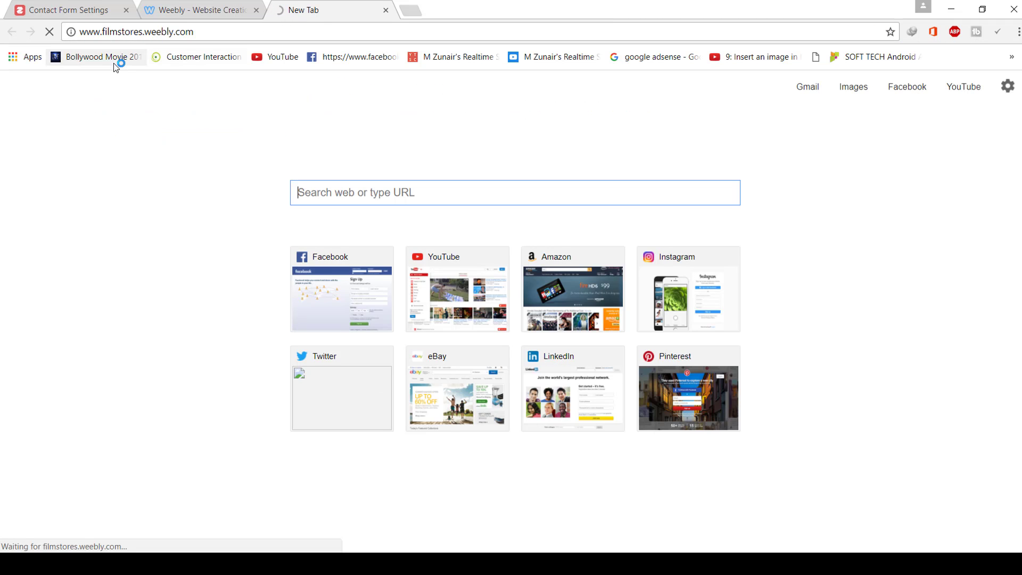
click(63, 5)
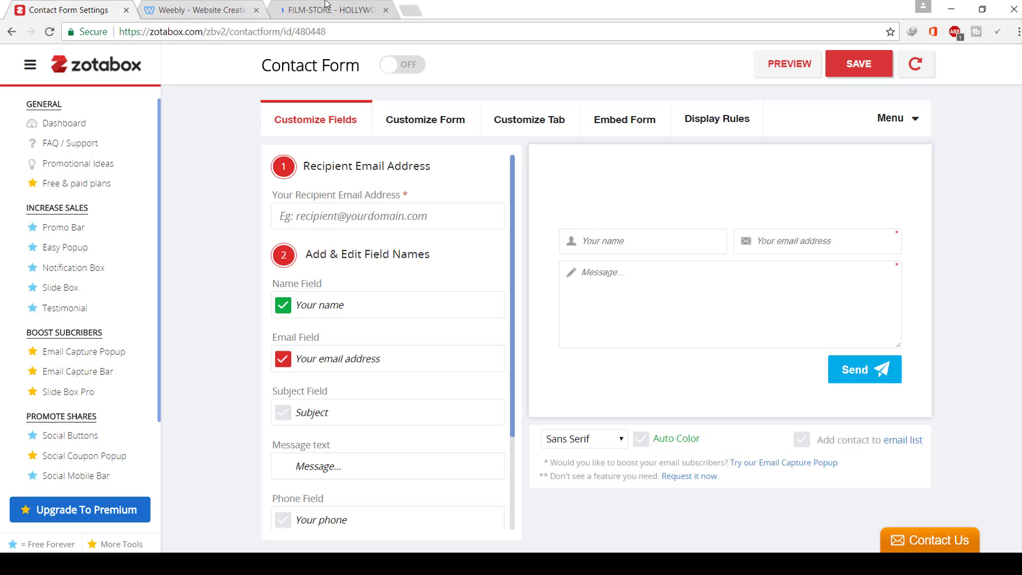
click(326, 6)
click(57, 8)
- Review the form's recipient email field and its Name, Email and Subject field labels
scroll(80, 426, down, 1)
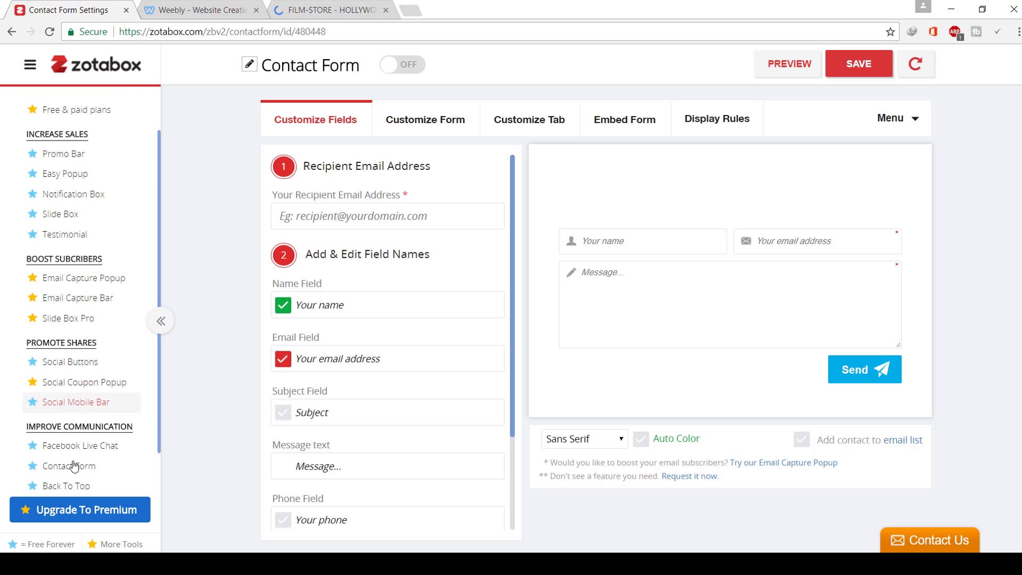
click(363, 225)
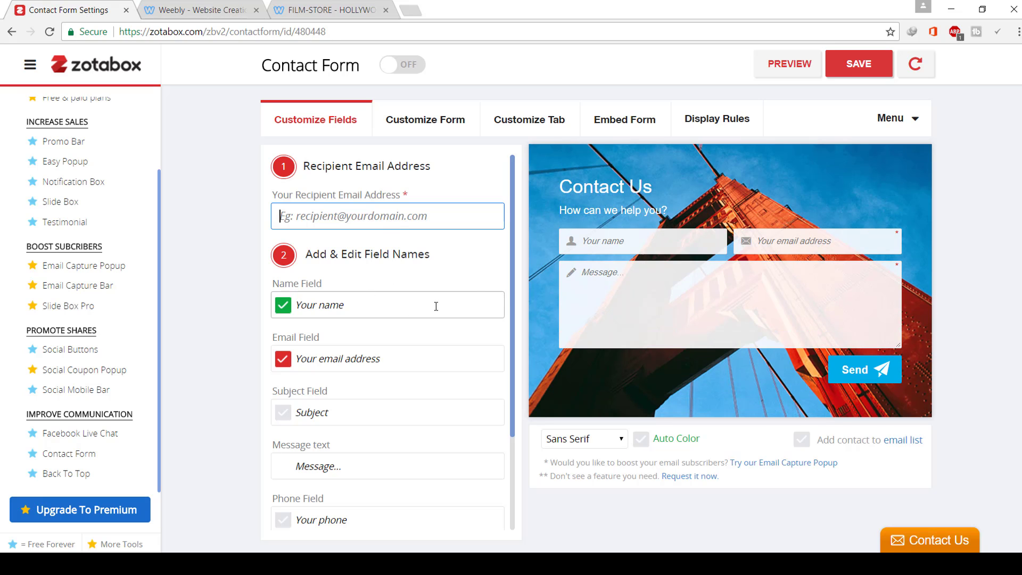
click(337, 27)
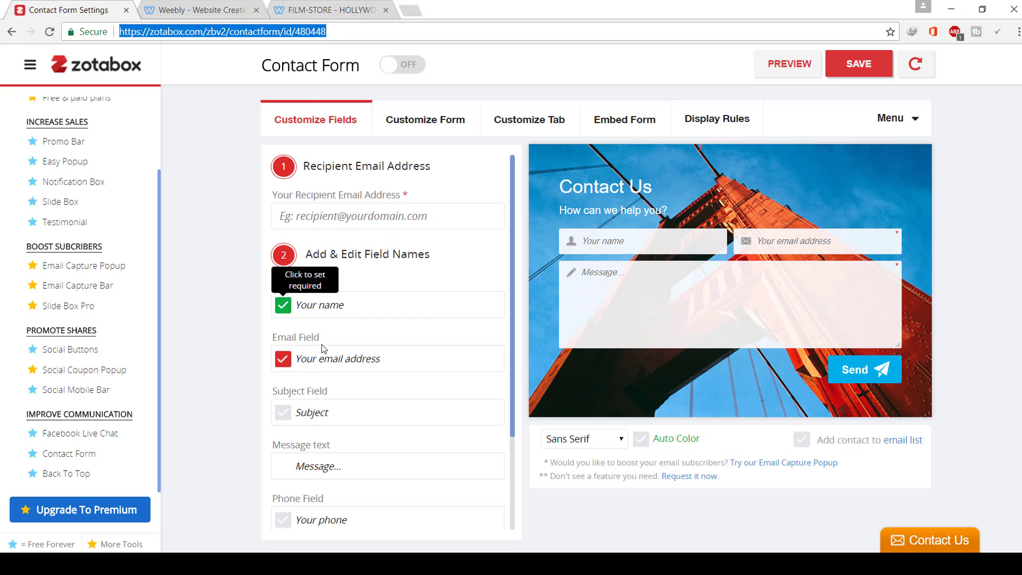
click(346, 311)
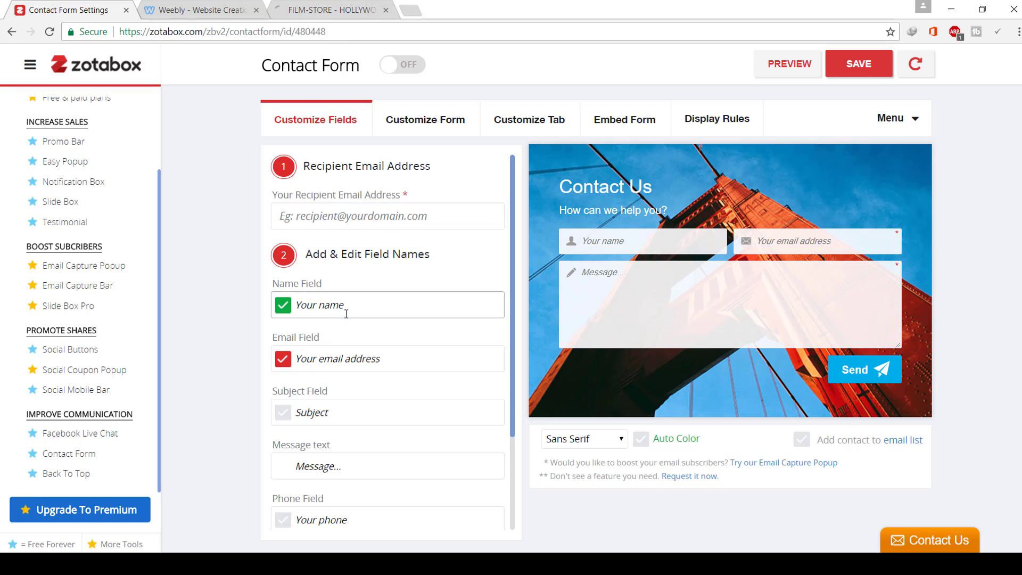
click(347, 359)
click(319, 414)
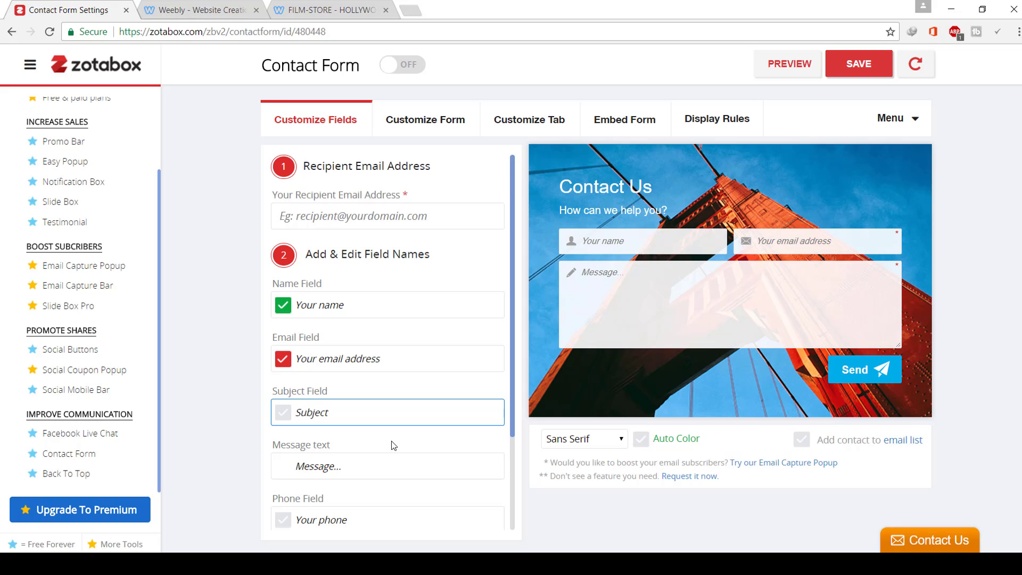
scroll(394, 447, down, 3)
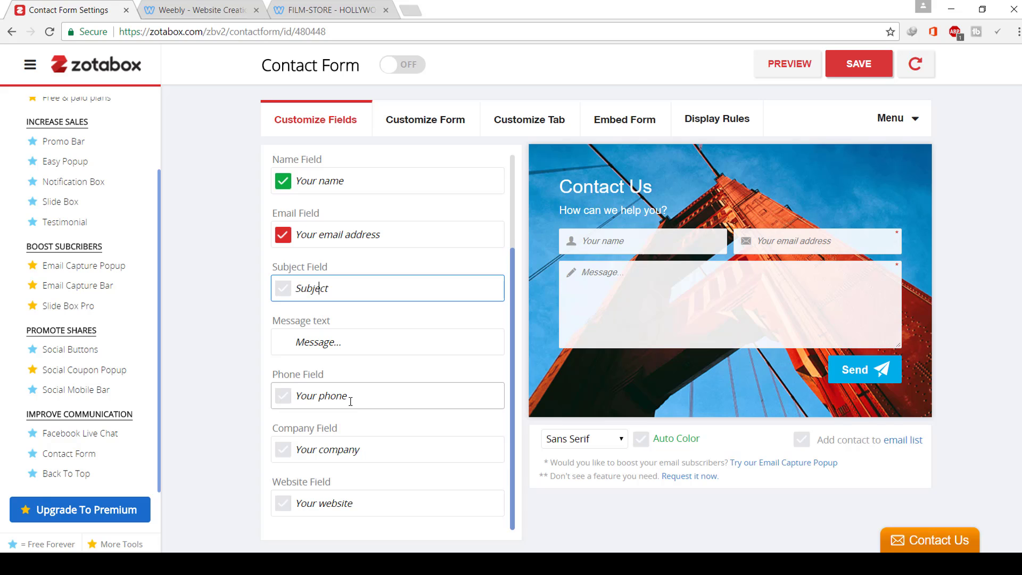
scroll(351, 407, up, 3)
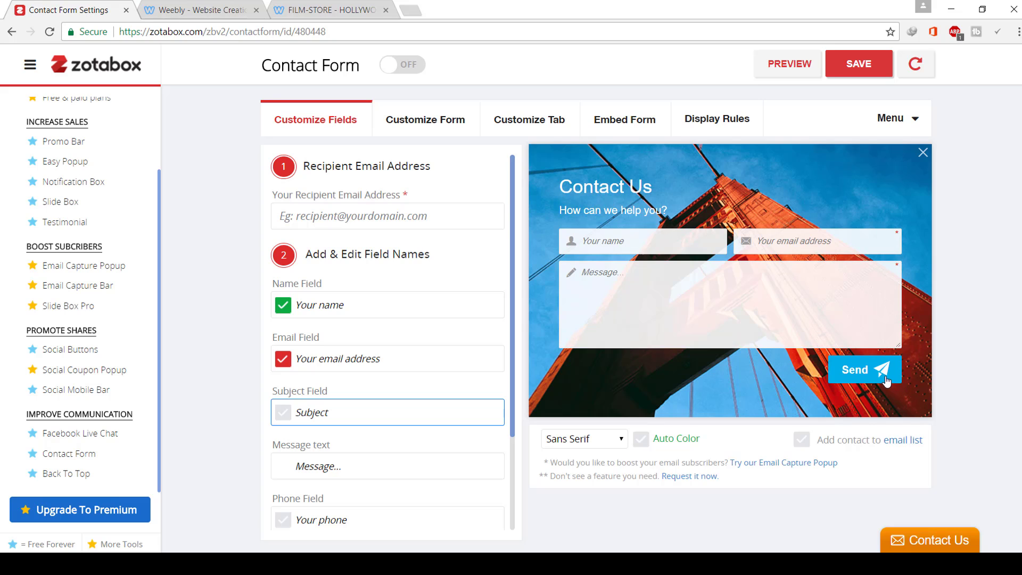
click(365, 217)
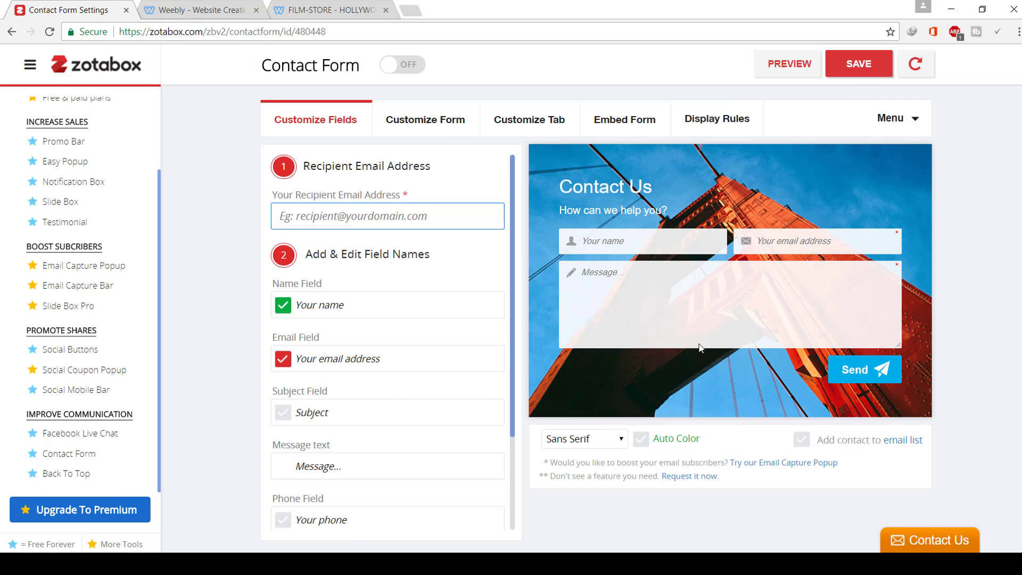
- Set the Contact Us tab to Flat style on the Left edge and turn the form on
click(456, 131)
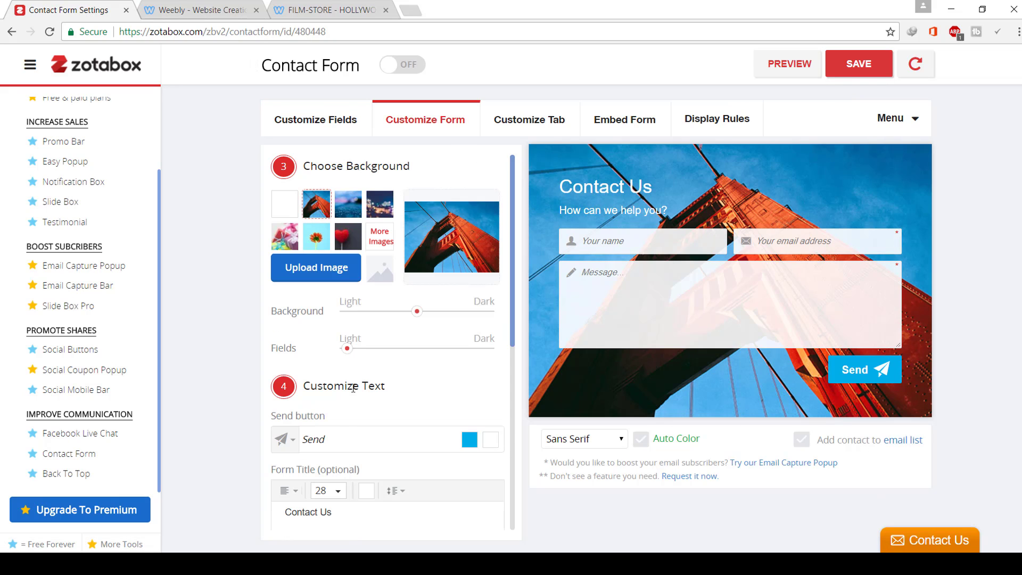
scroll(399, 460, down, 6)
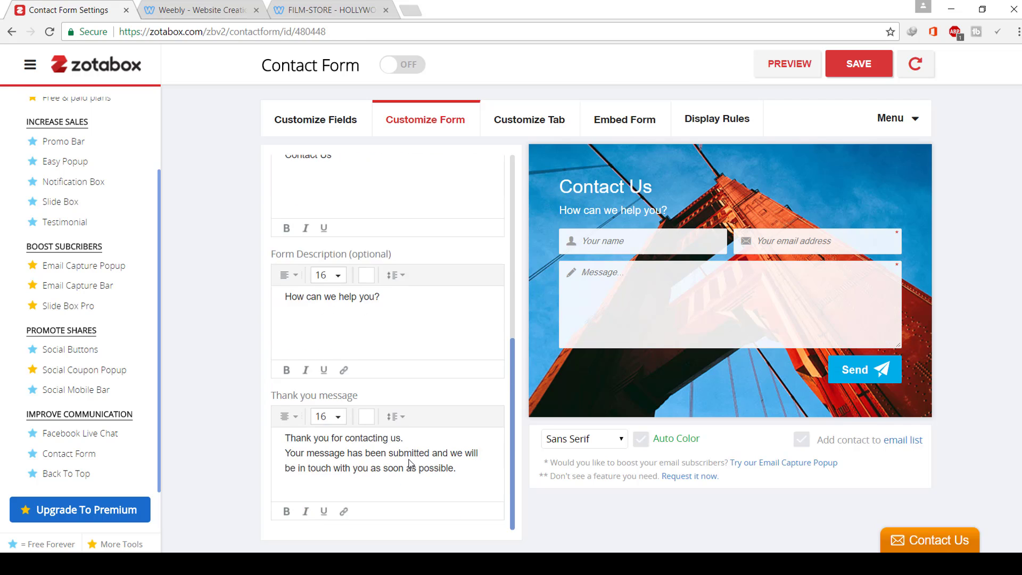
scroll(410, 463, up, 6)
click(499, 118)
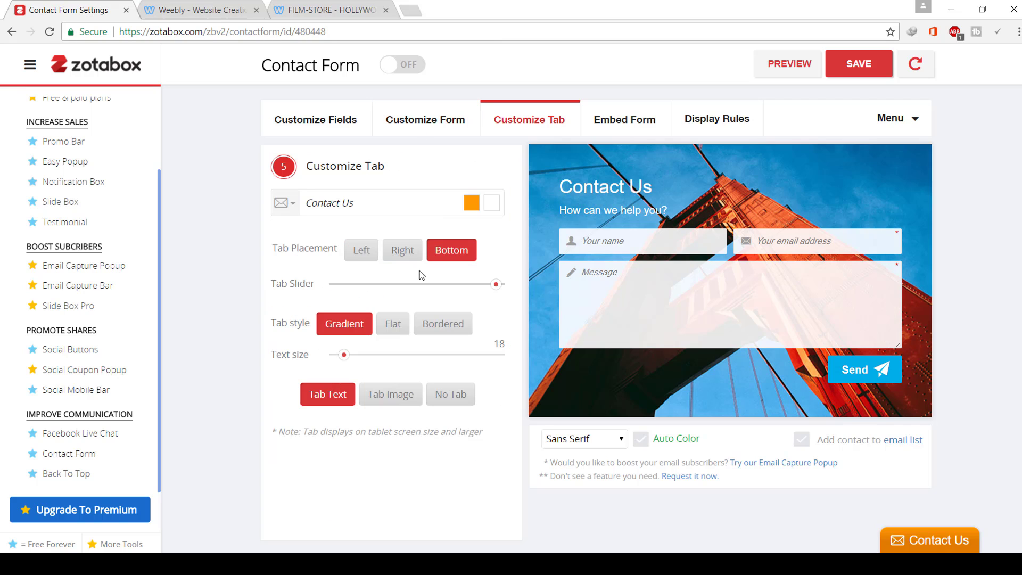
click(396, 324)
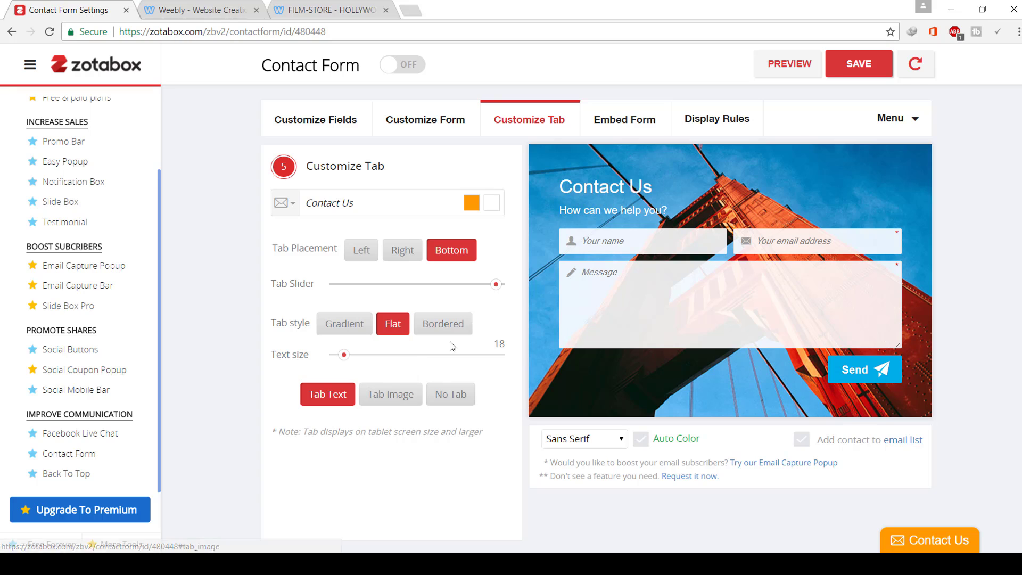
click(411, 261)
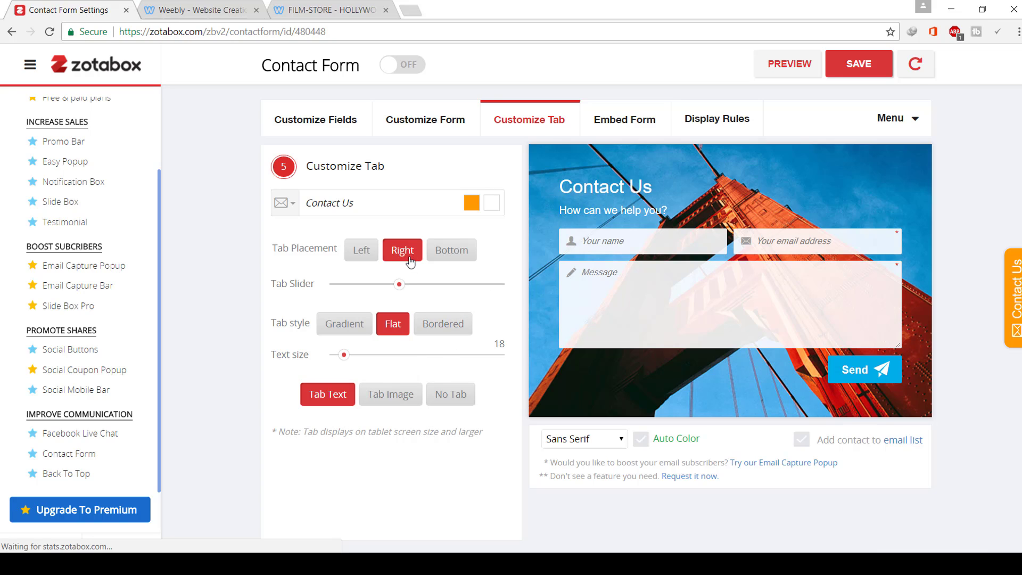
click(361, 252)
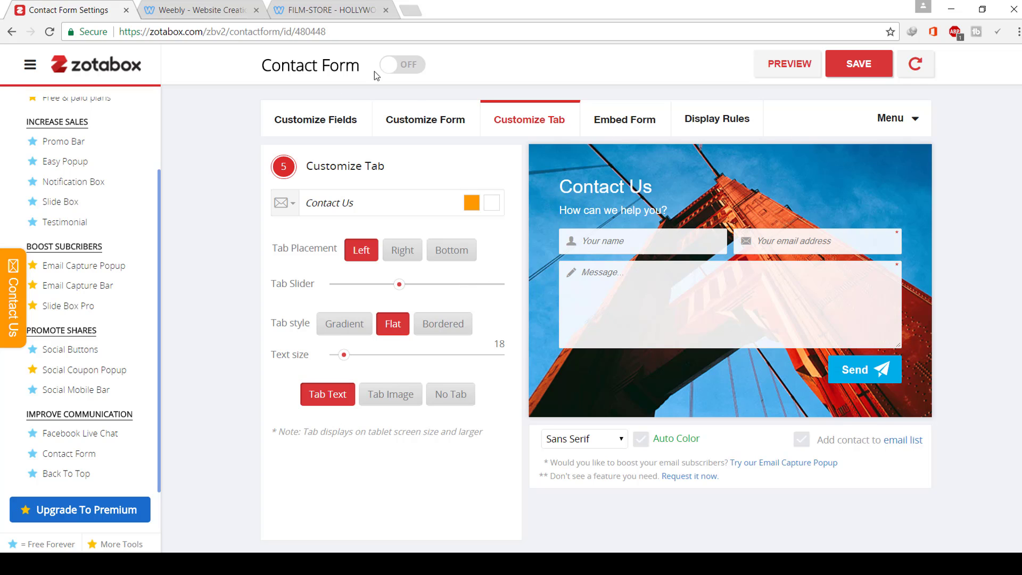
click(404, 65)
- Replace the pasted Facebook URL in the recipient field with the recipient email address
click(873, 65)
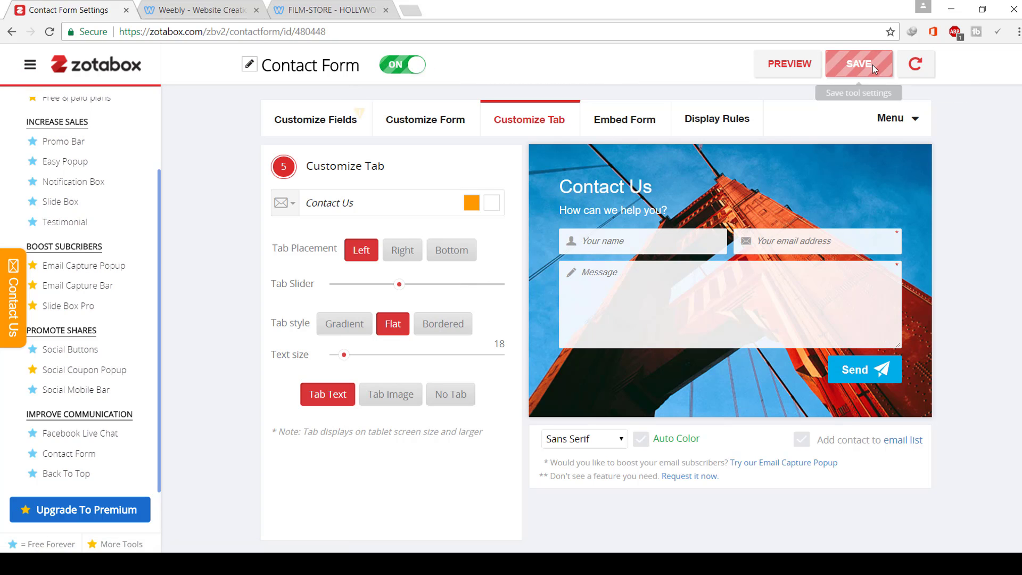
click(915, 71)
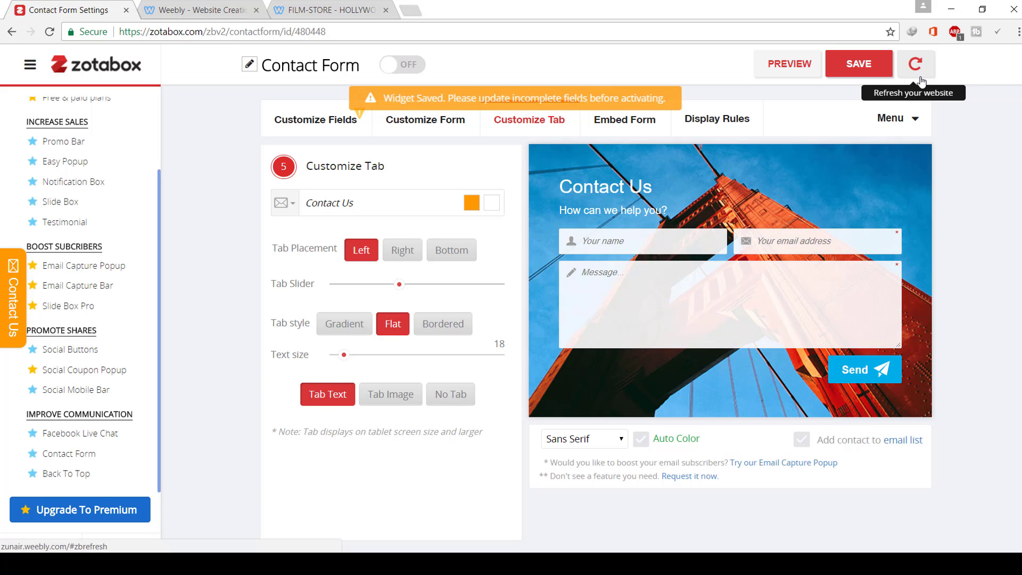
click(403, 64)
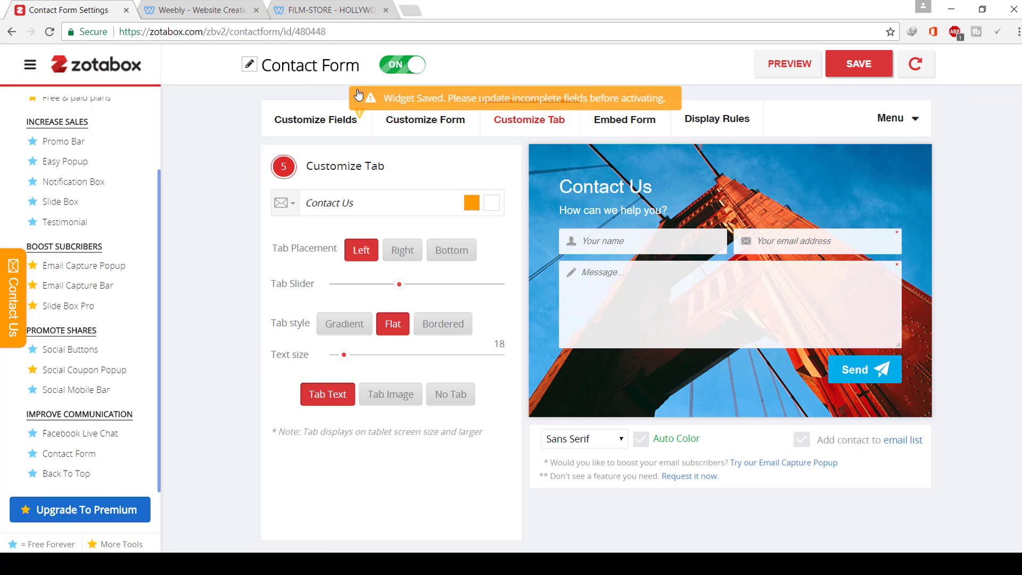
click(341, 118)
right_click(387, 217)
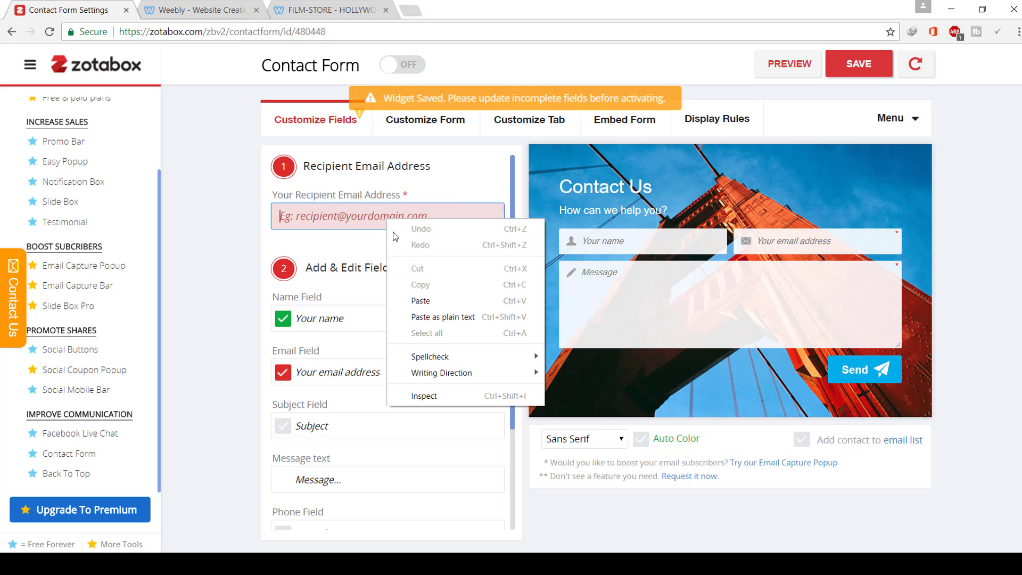
click(421, 301)
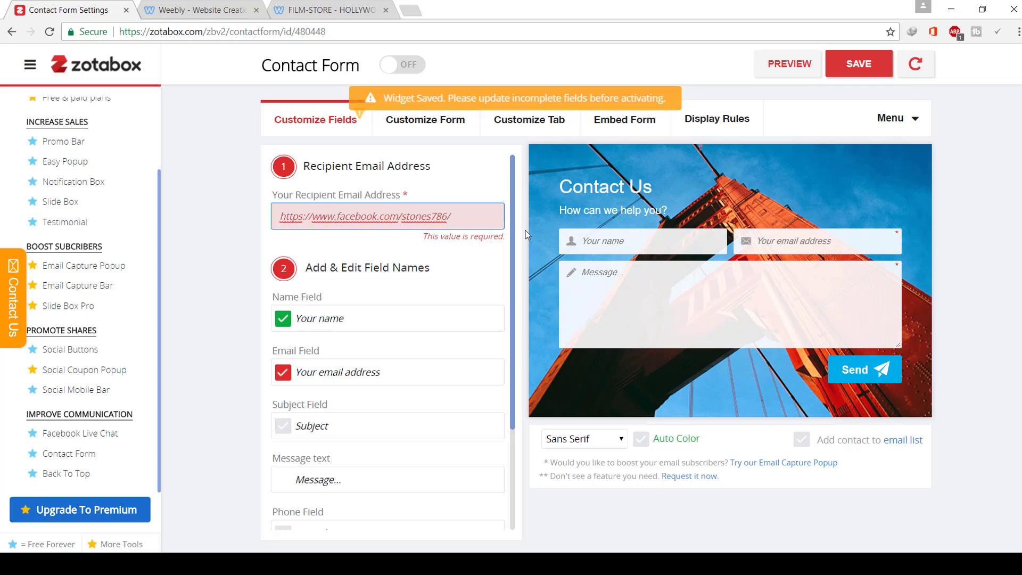
key(BackSpace)
key(BackSpace)
key(BackSpace)
key(BackSpace)
key(BackSpace)
key(BackSpace)
key(BackSpace)
key(BackSpace)
key(BackSpace)
key(BackSpace)
key(BackSpace)
key(BackSpace)
key(BackSpace)
key(BackSpace)
key(BackSpace)
key(BackSpace)
key(BackSpace)
key(BackSpace)
key(BackSpace)
key(BackSpace)
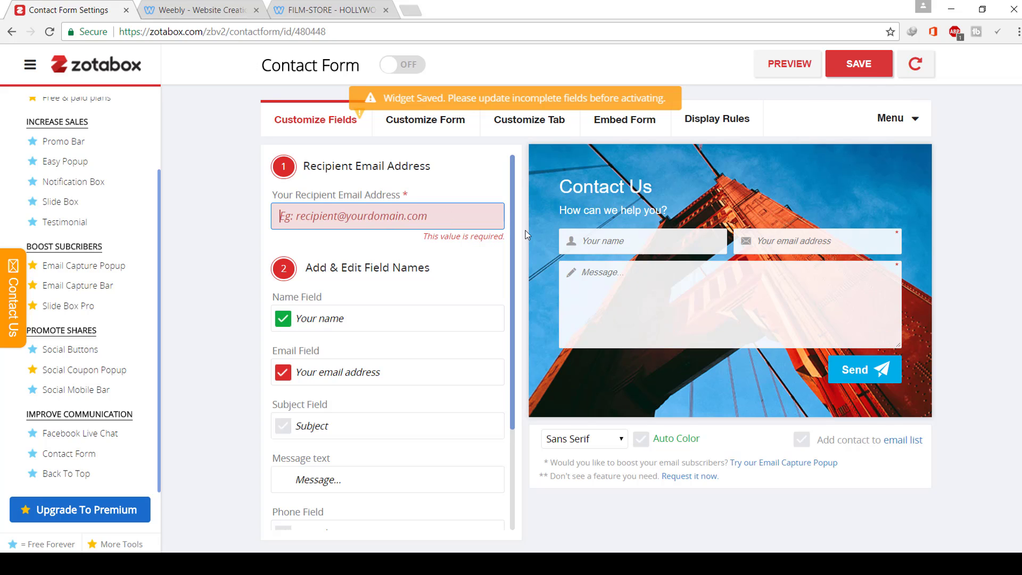
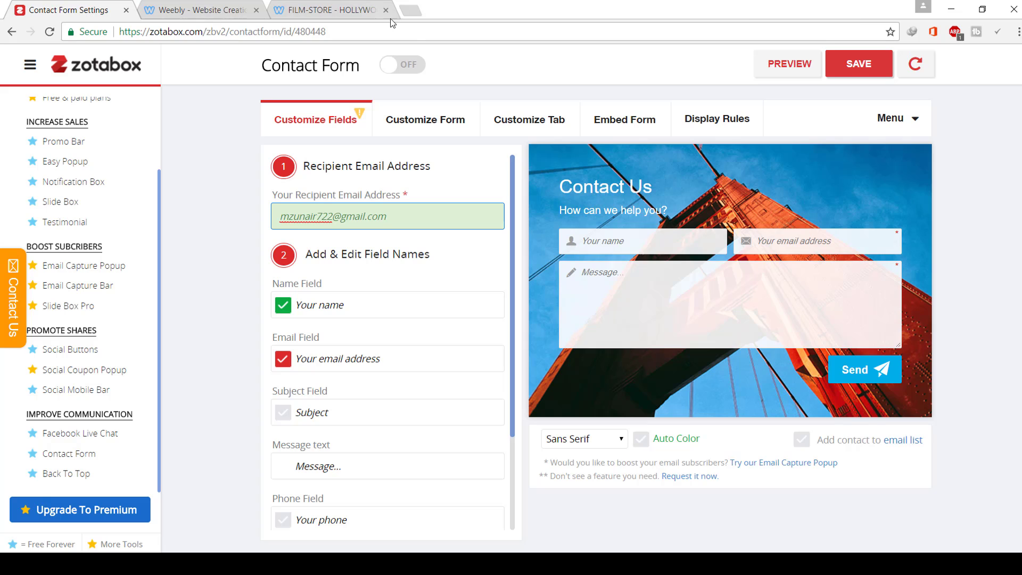
- Switch the contact form on, save it and refresh the live website
click(402, 65)
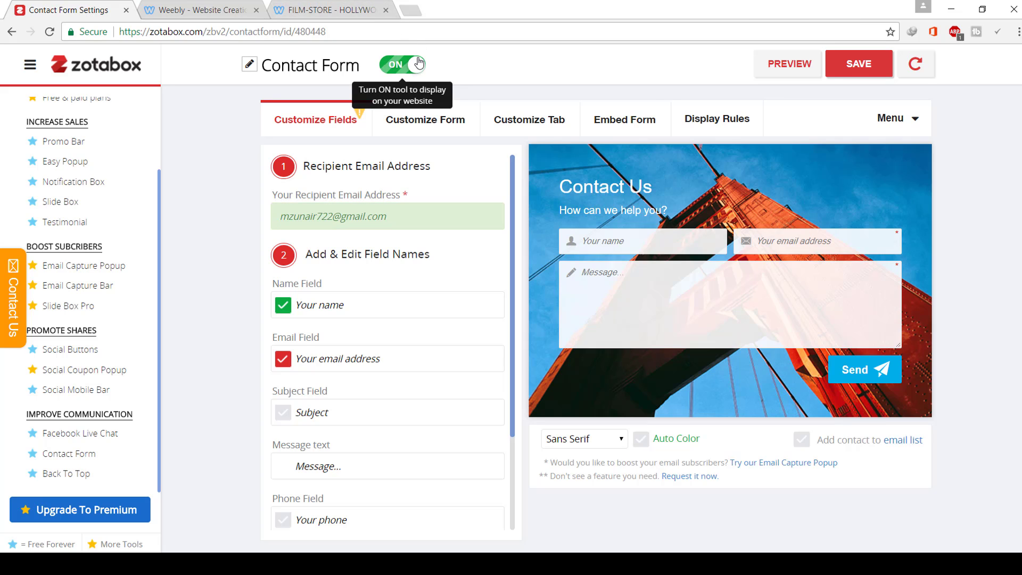
click(882, 70)
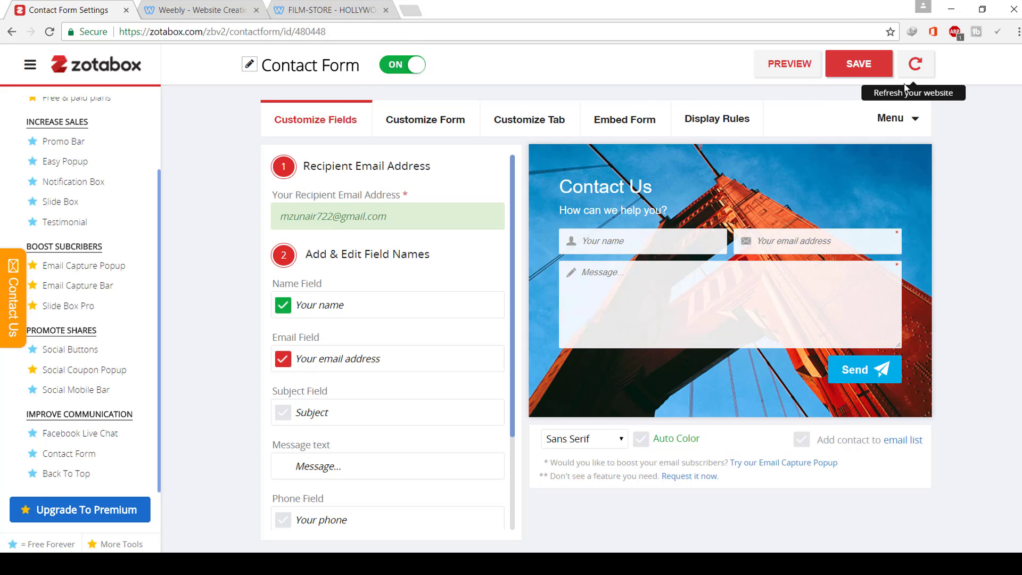
click(923, 72)
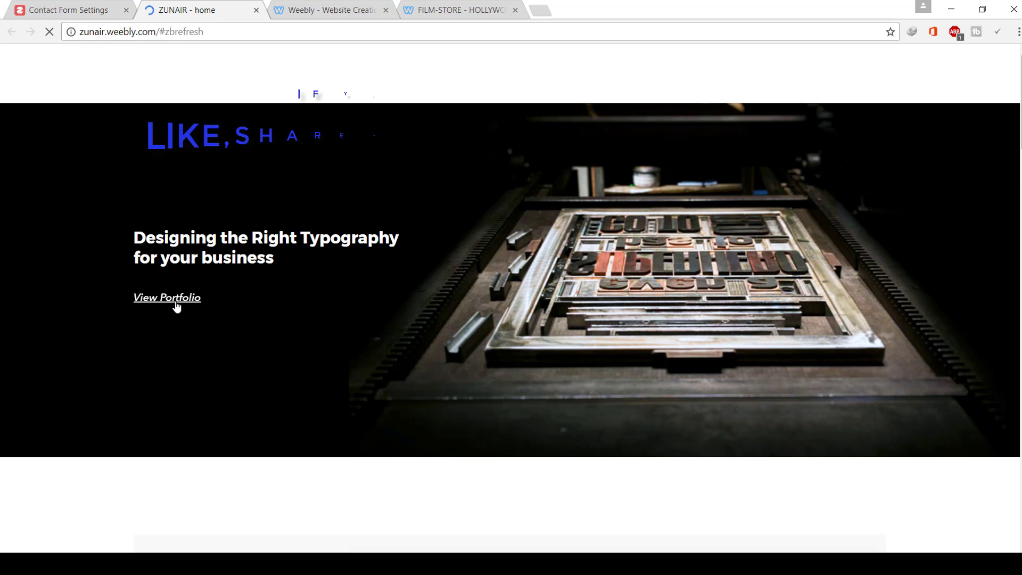
- On the live ZUNAIR site, dismiss the Best Deals popup and testimonial and open the Blogger ribbon link
click(64, 10)
scroll(82, 189, up, 2)
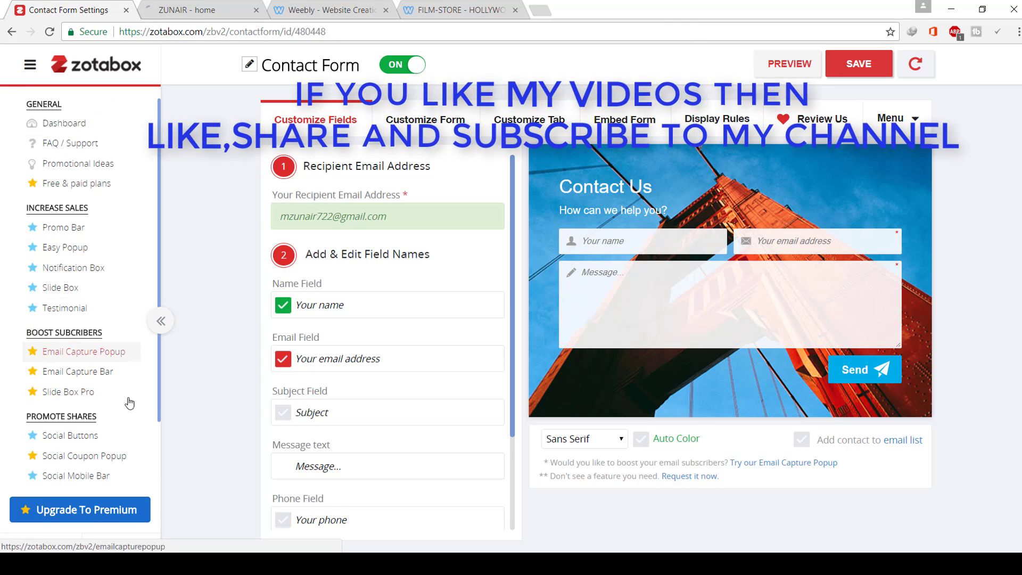
scroll(60, 381, down, 2)
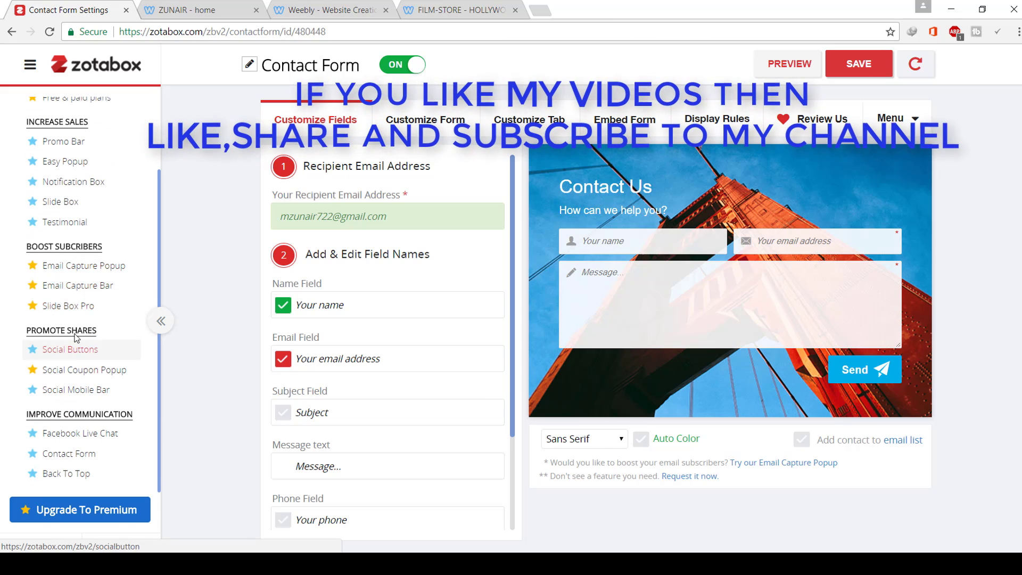
click(157, 4)
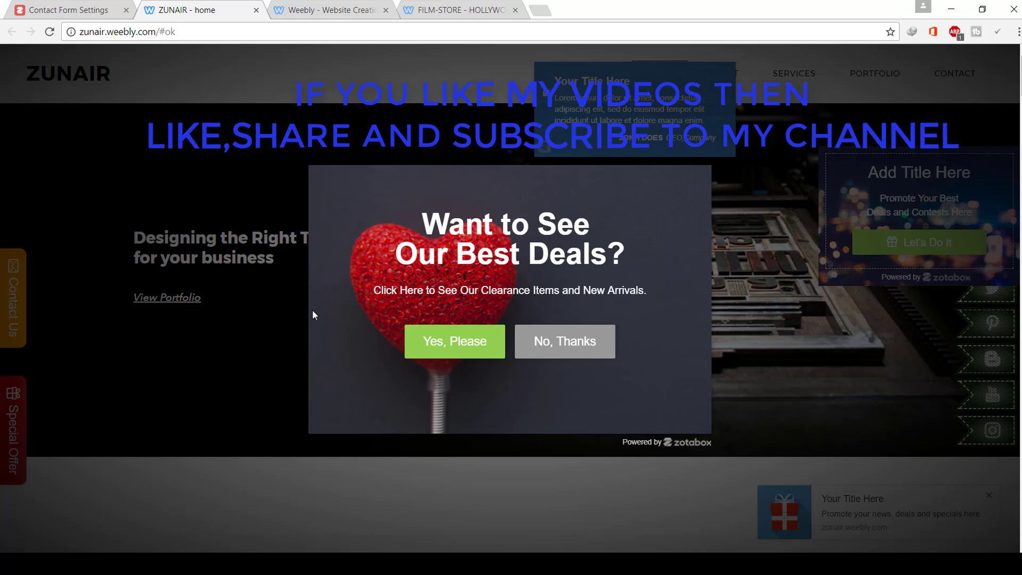
click(703, 172)
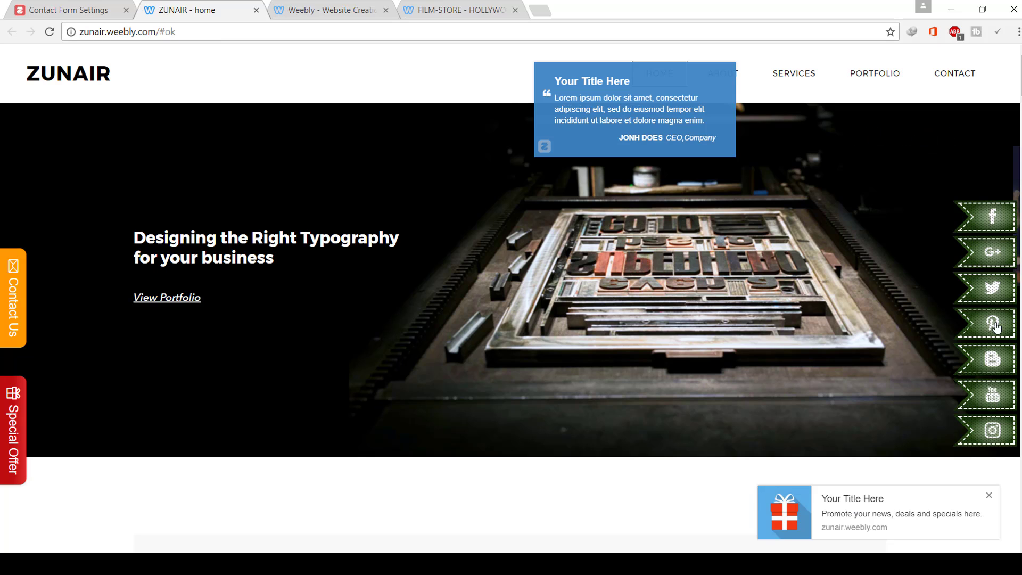
click(1004, 373)
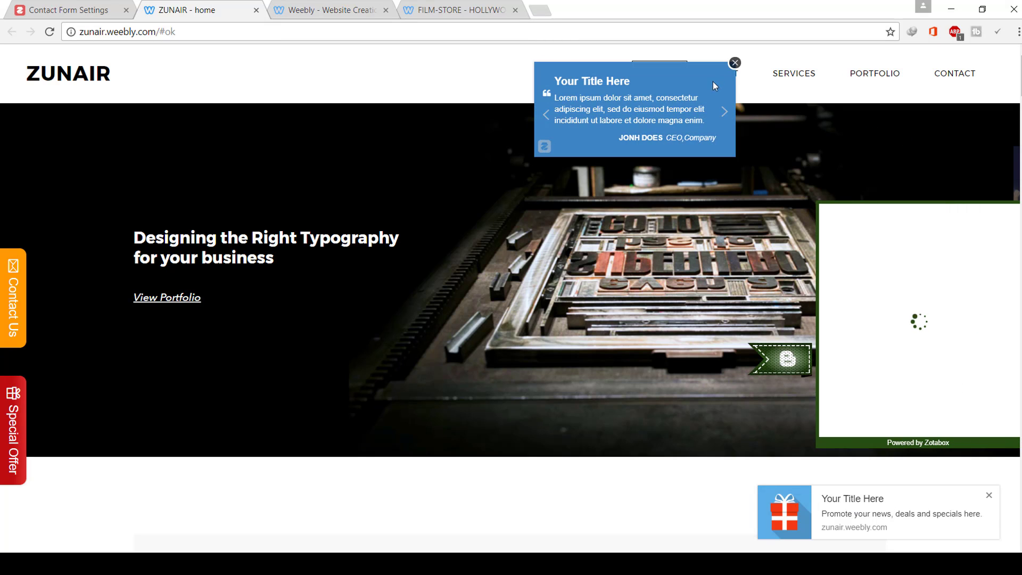
click(735, 64)
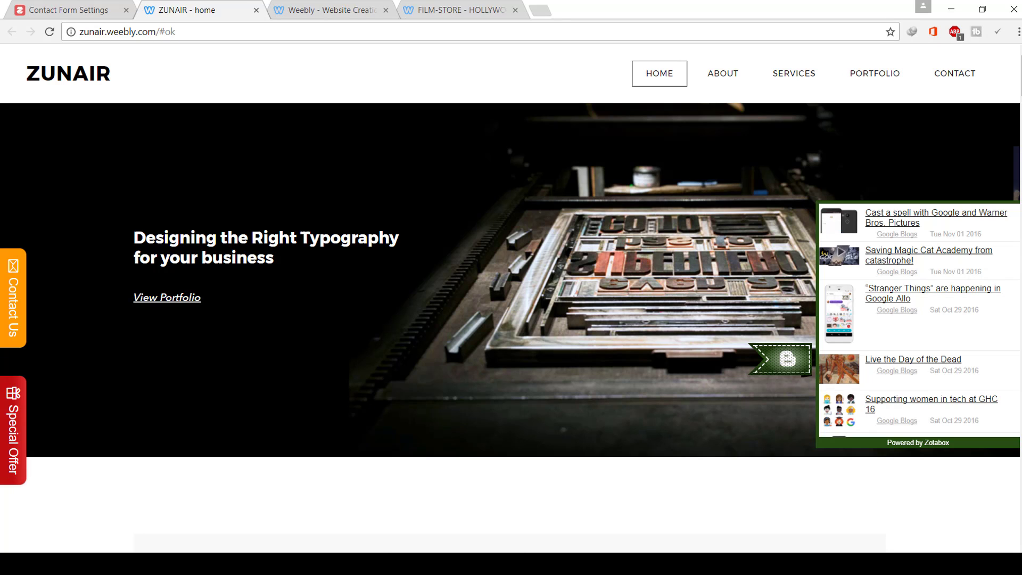
- Return to Zotabox and go back to the Social Mobile Bar settings
mouse_move(447, 563)
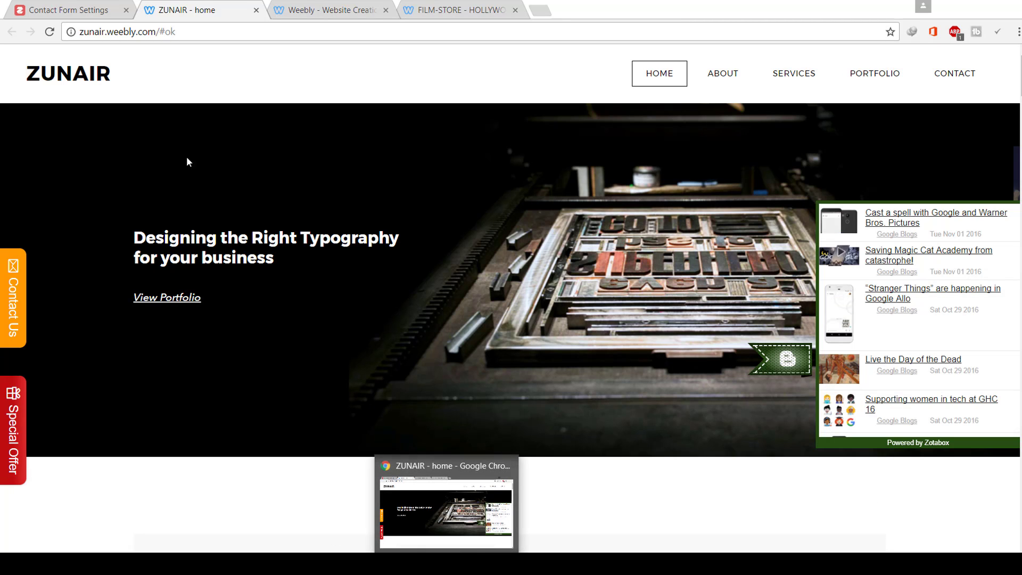
click(43, 6)
click(10, 35)
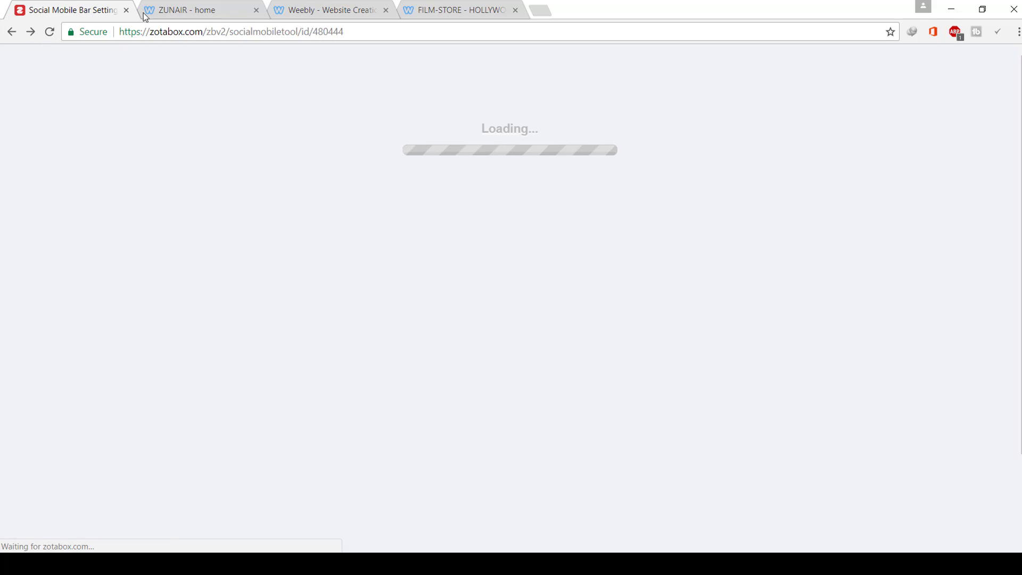
- Open the Weebly App Center and close the extra Zotabox, live-site and FILM-STORE tabs
click(159, 12)
click(277, 6)
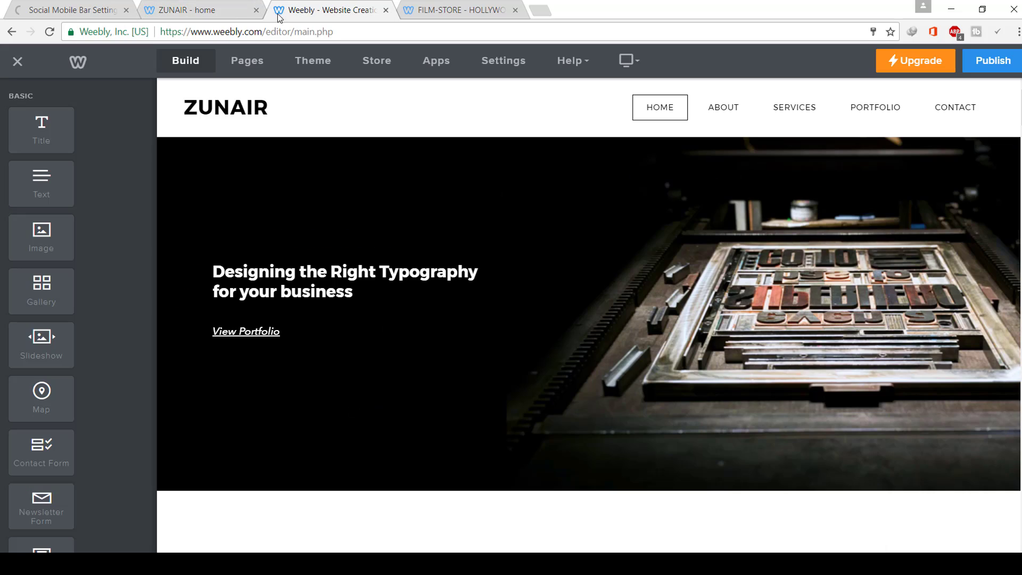
click(453, 63)
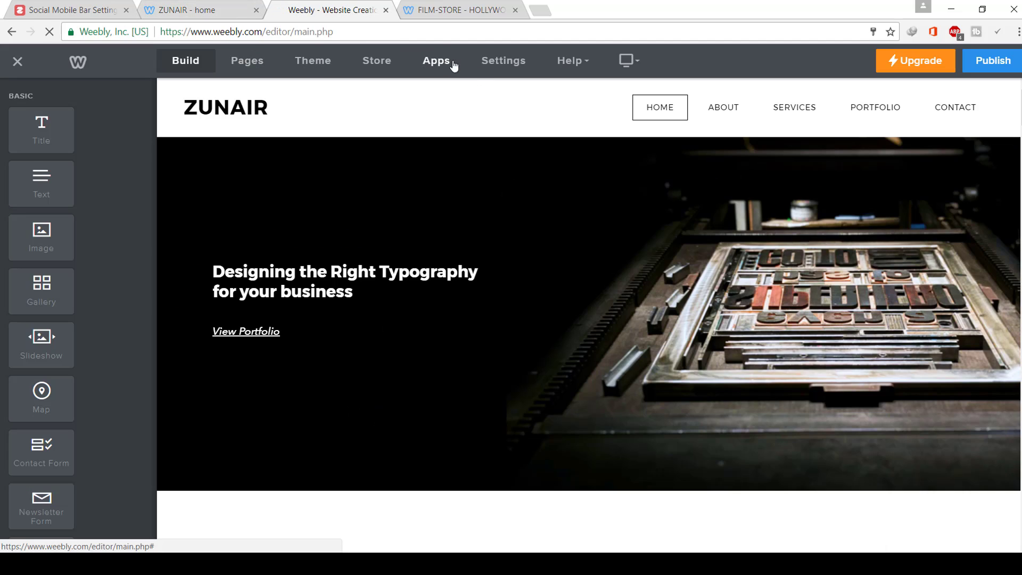
click(127, 10)
click(117, 11)
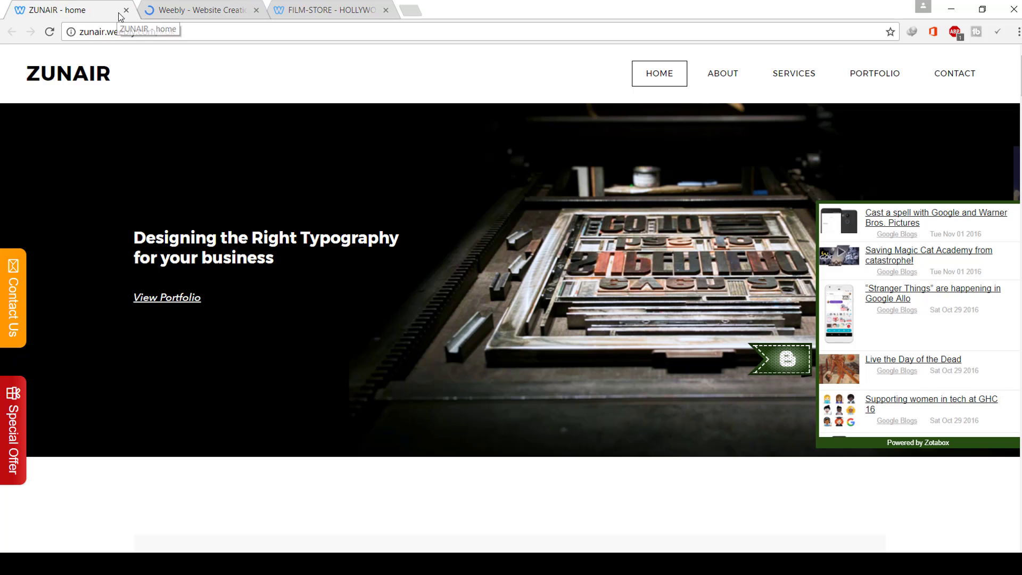
click(127, 10)
click(257, 10)
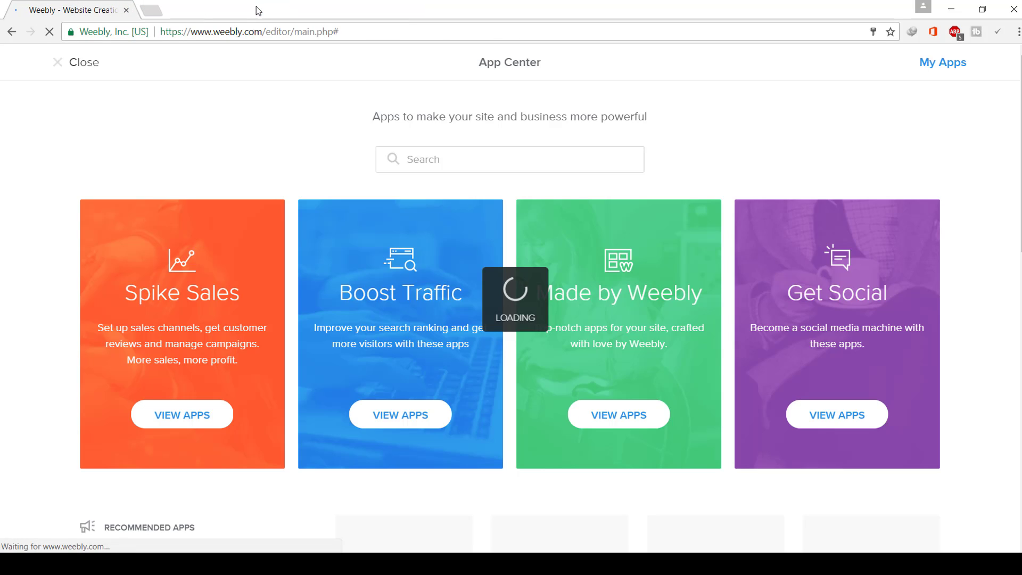
- Browse the All Apps list, then close the App Center to return to the editor
scroll(372, 160, down, 8)
scroll(477, 183, down, 3)
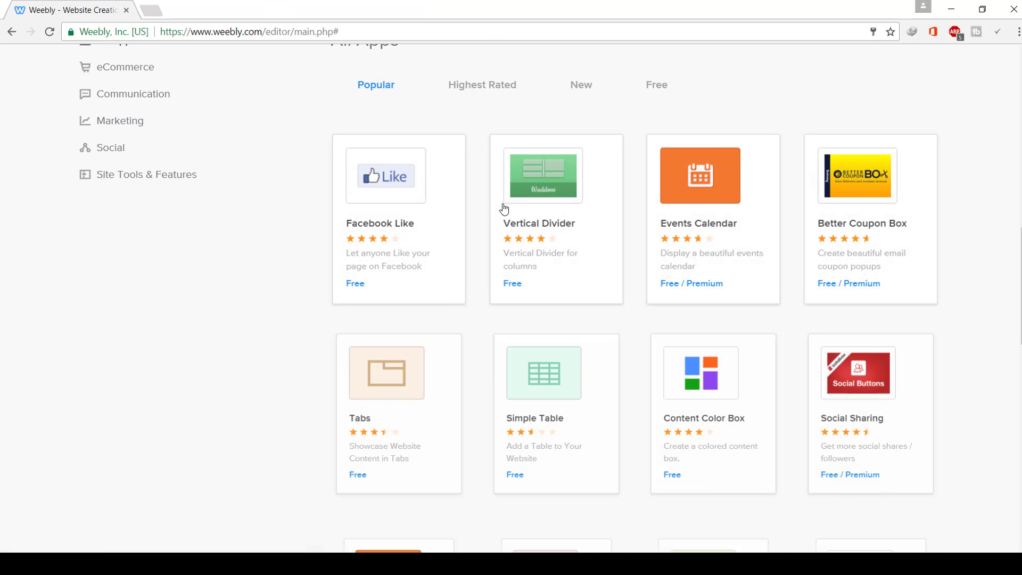
scroll(506, 208, down, 9)
scroll(701, 311, up, 5)
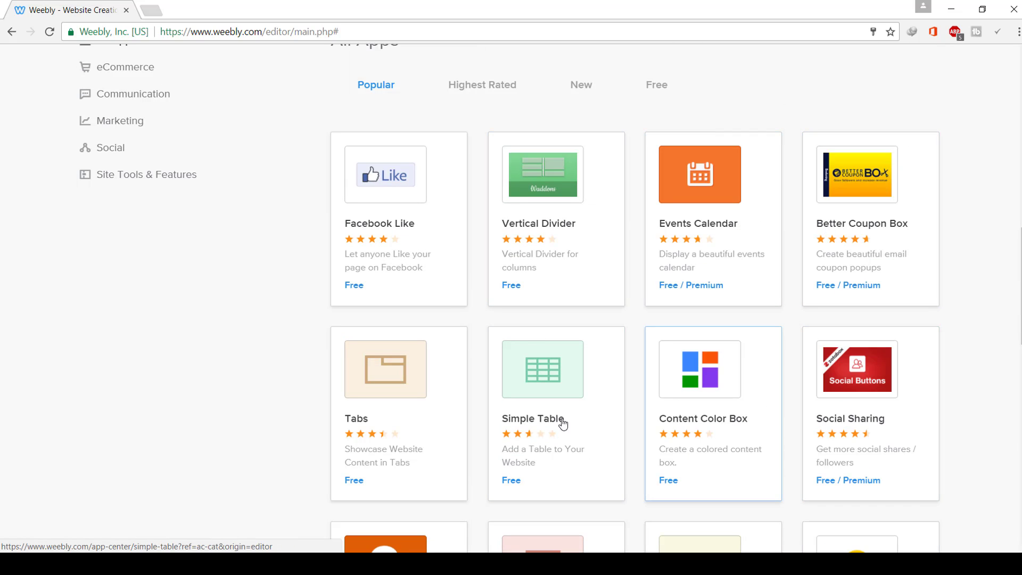
scroll(415, 495, down, 1)
scroll(418, 502, down, 4)
scroll(628, 434, up, 15)
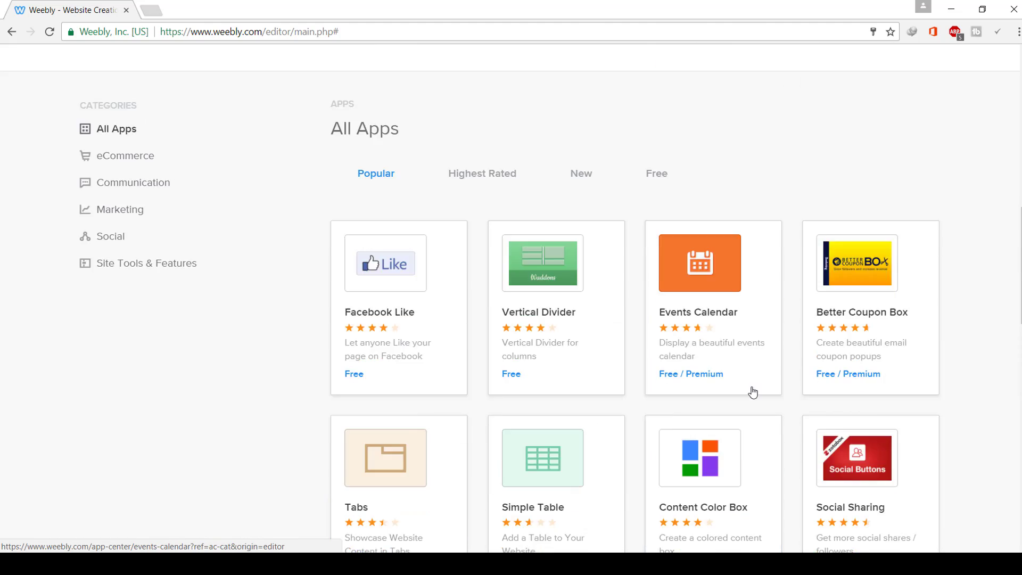
scroll(330, 395, down, 3)
scroll(160, 454, down, 4)
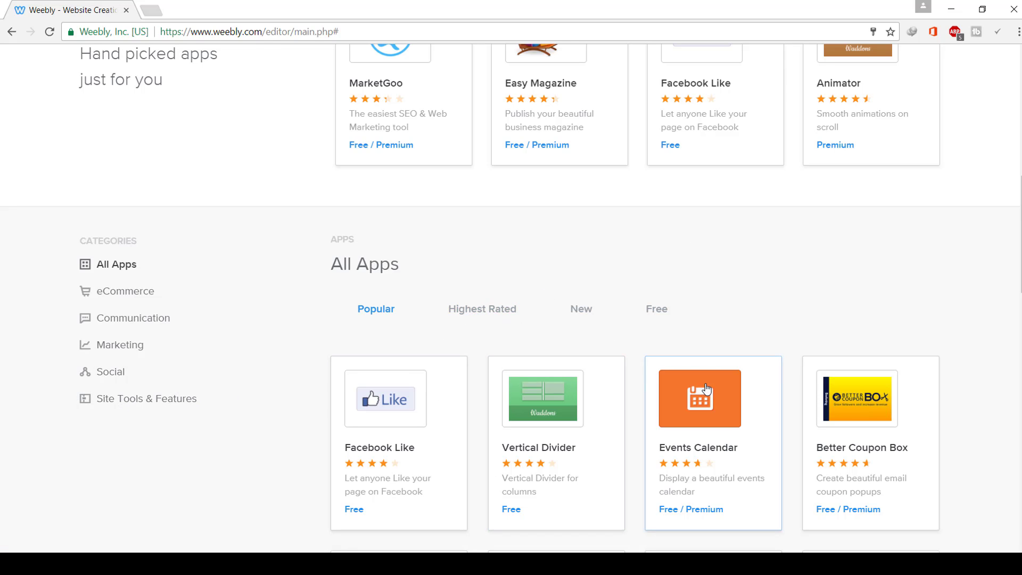
scroll(706, 390, up, 10)
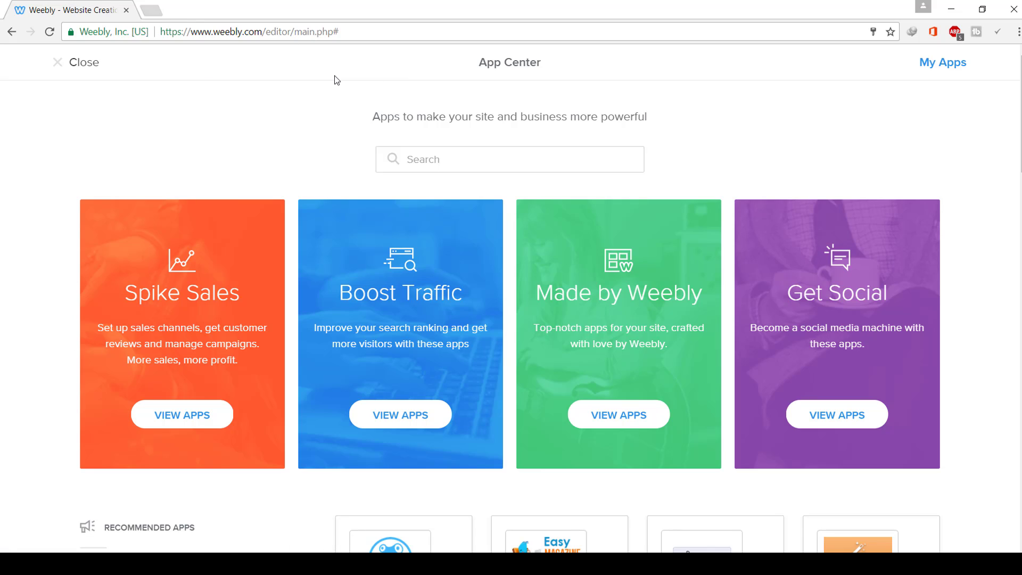
click(61, 61)
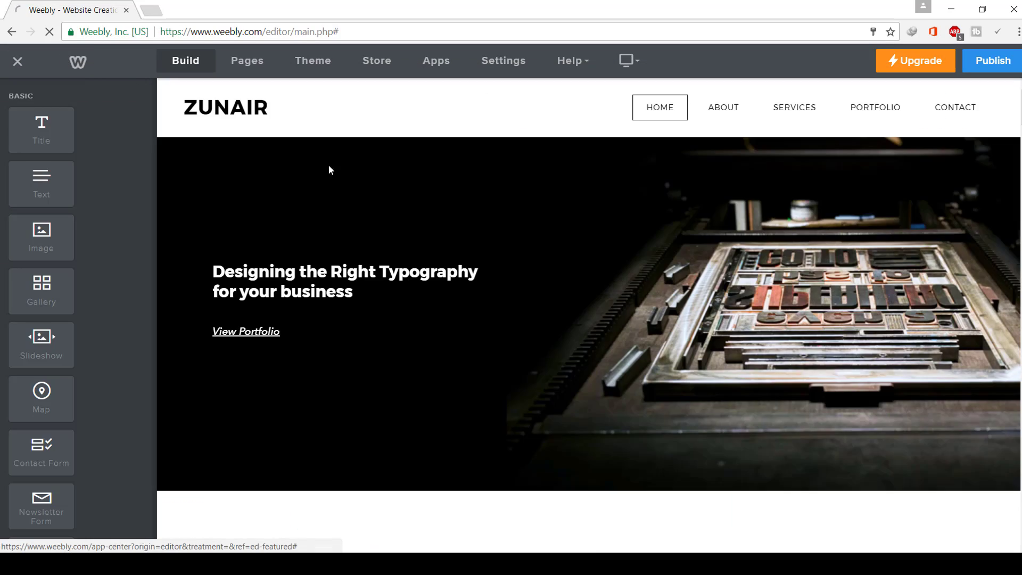
scroll(698, 376, down, 15)
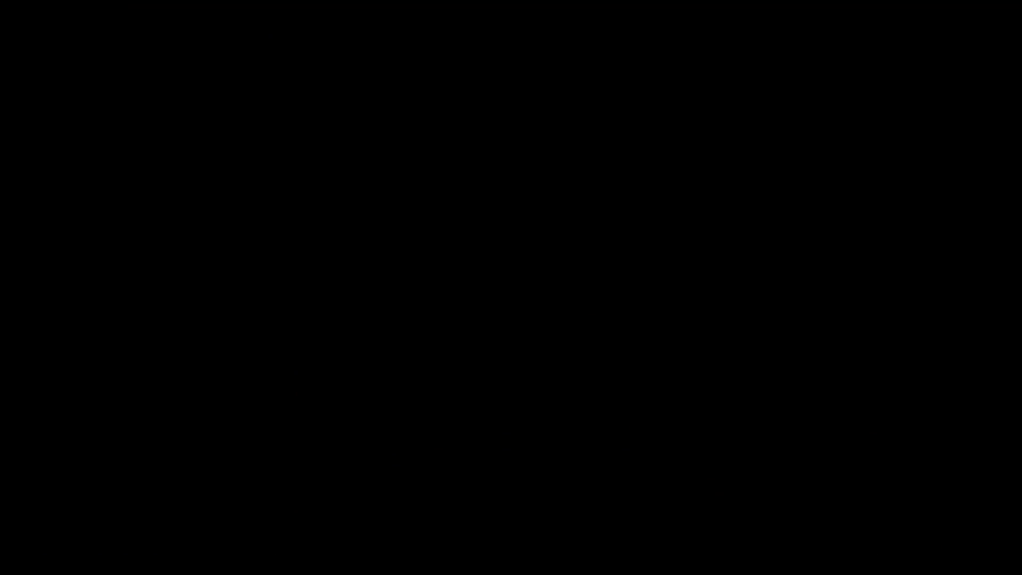